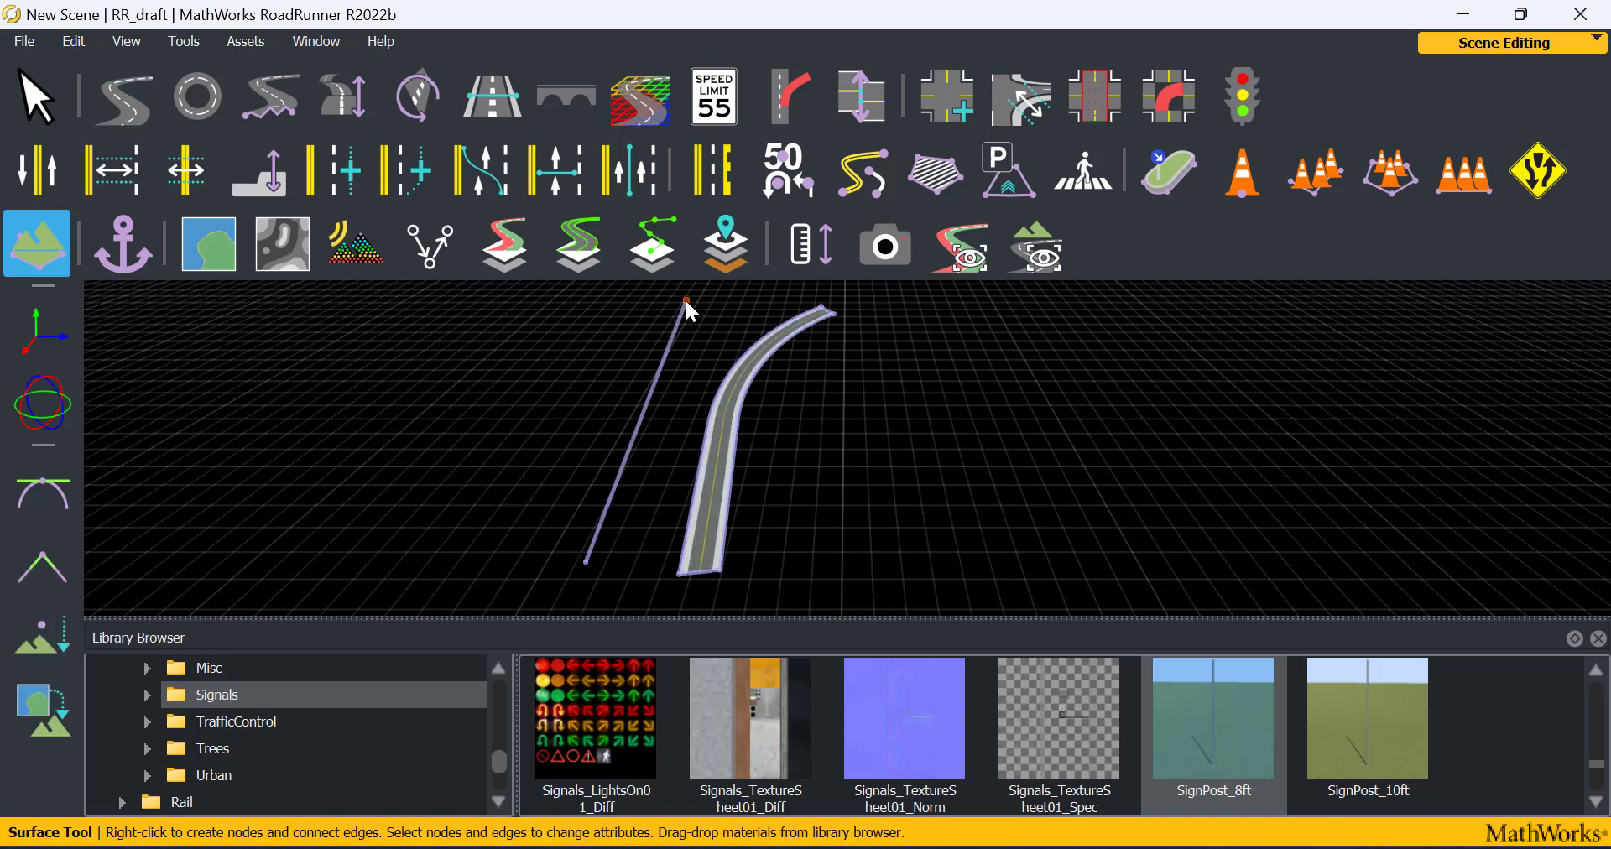
Step: Place the Ash01 tree and the House01_BeachColors house on the terrain beside the road
left_click(288, 749)
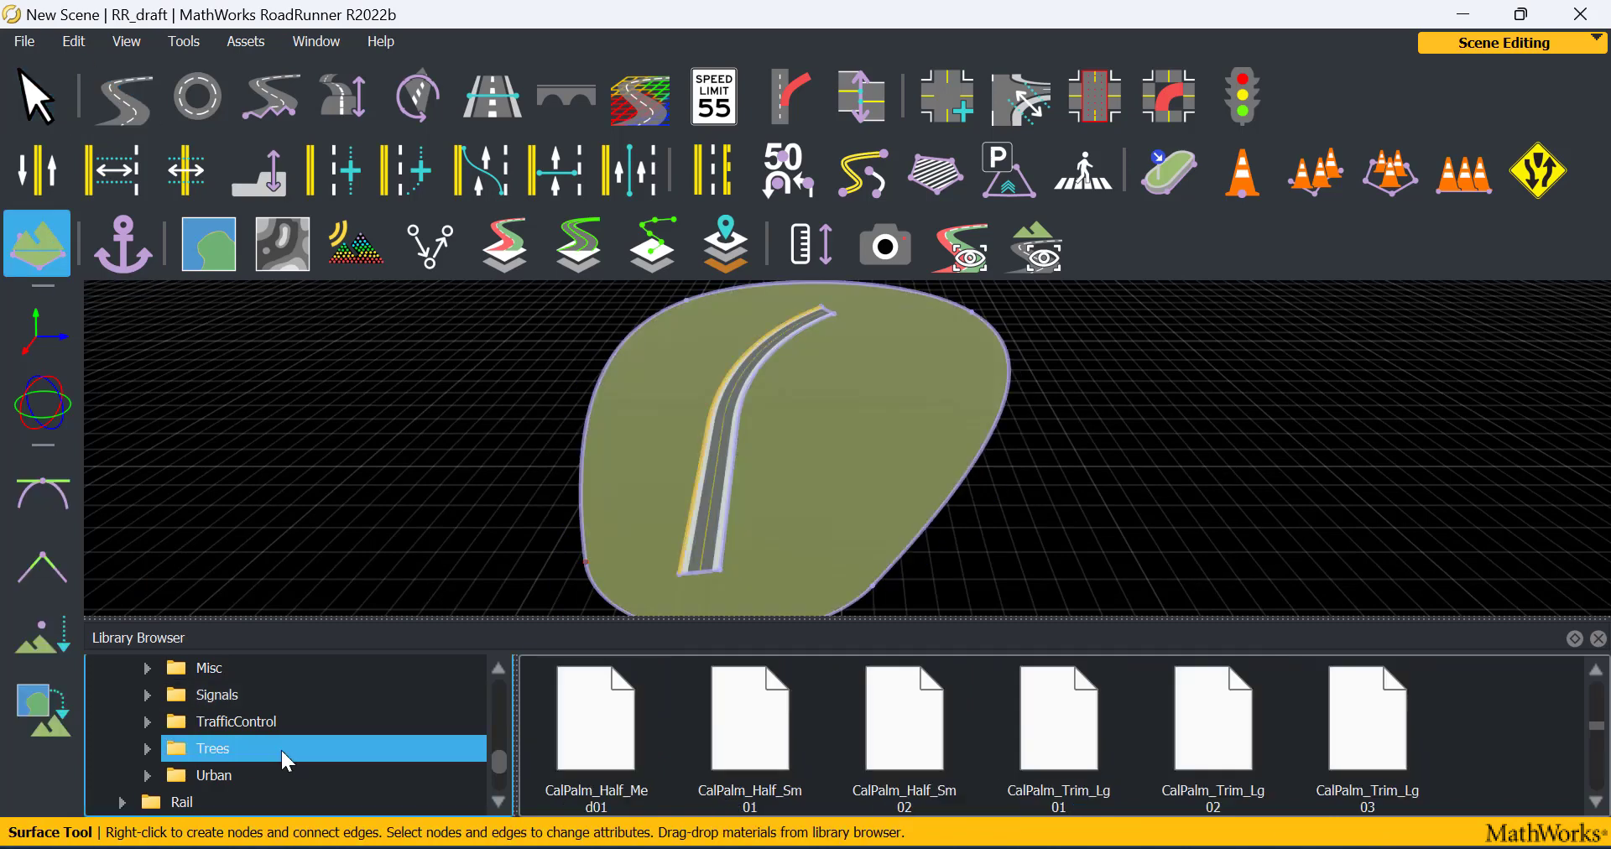
left_click(1597, 670)
mouse_move(595, 722)
left_mouse_down()
mouse_move(743, 456)
mouse_move(700, 429)
left_mouse_up()
left_click(503, 668)
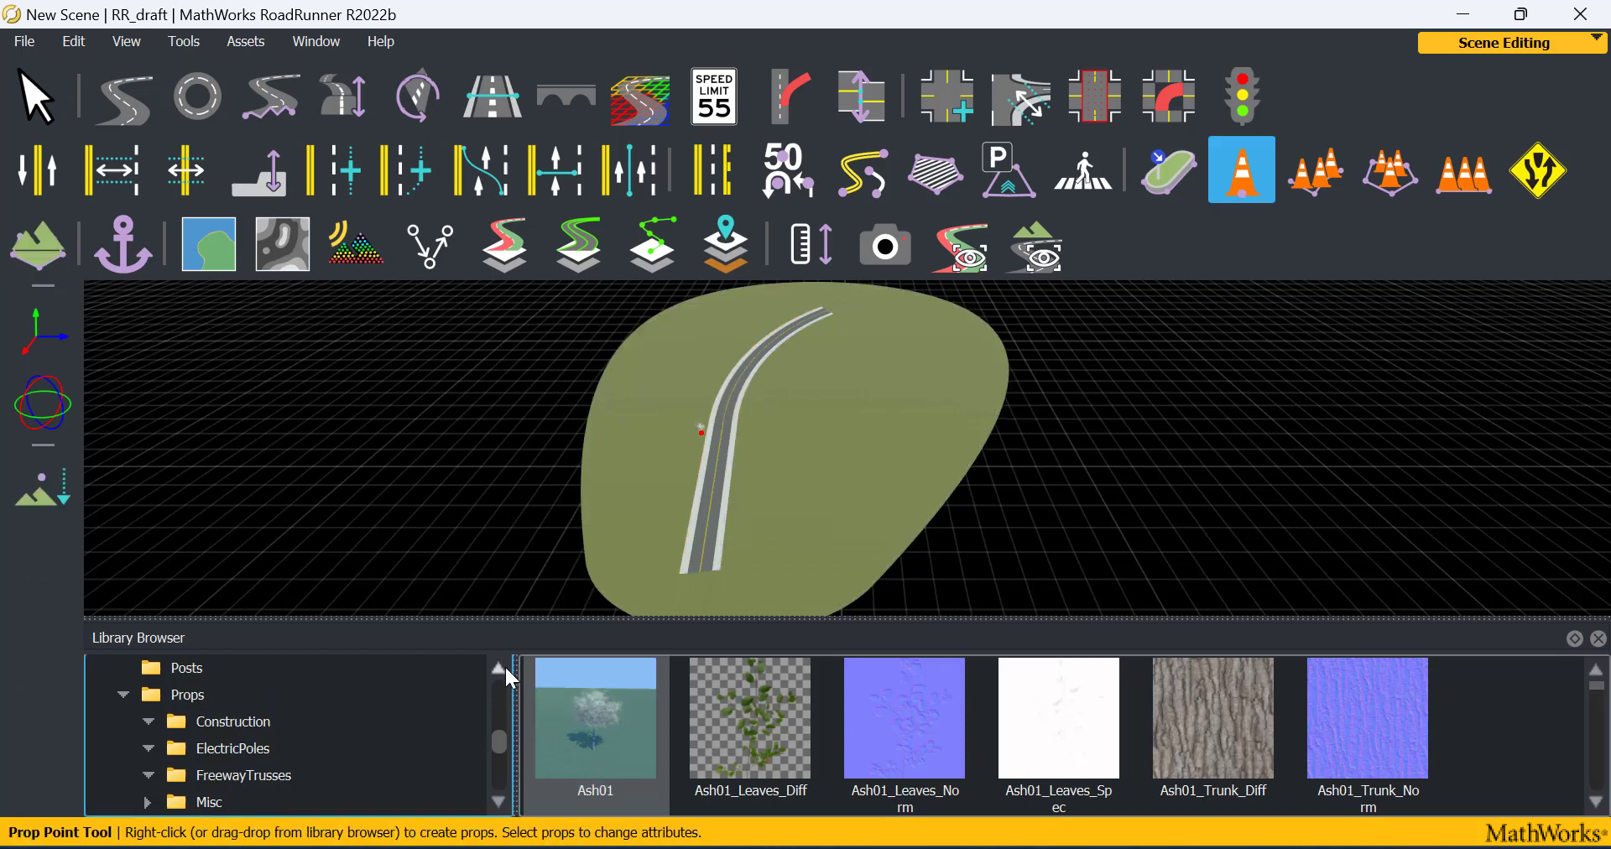
left_click(374, 749)
left_click_drag(1059, 722, 767, 490)
Step: Browse the library to the road stencil markings such as Stencil_SLOW
scroll(491, 809, "down", 1)
scroll(492, 809, "down", 5)
left_click(222, 803)
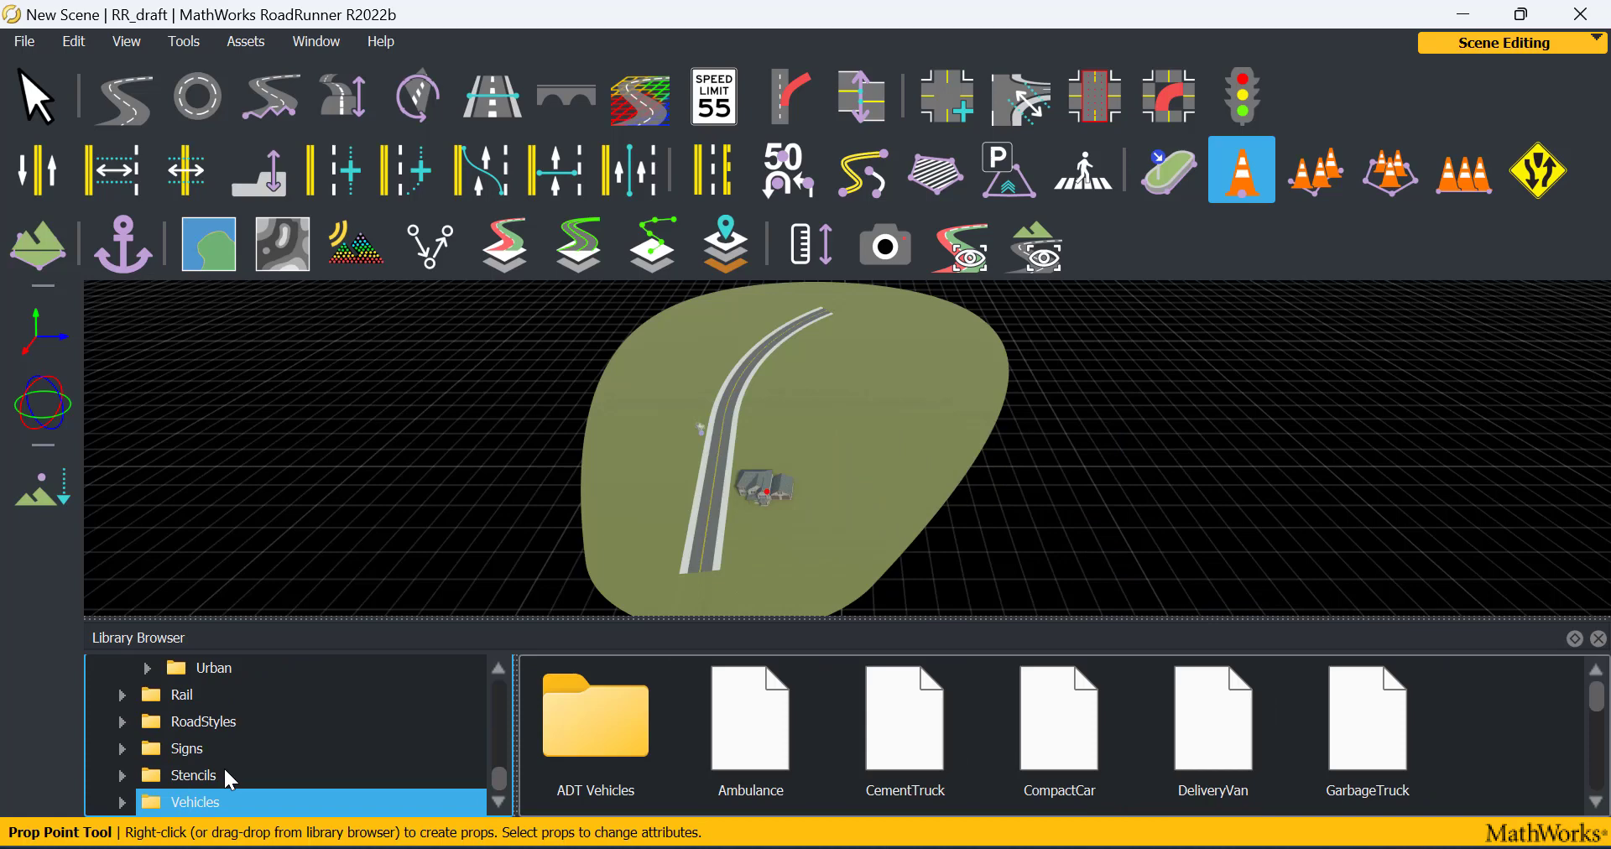
left_click(228, 777)
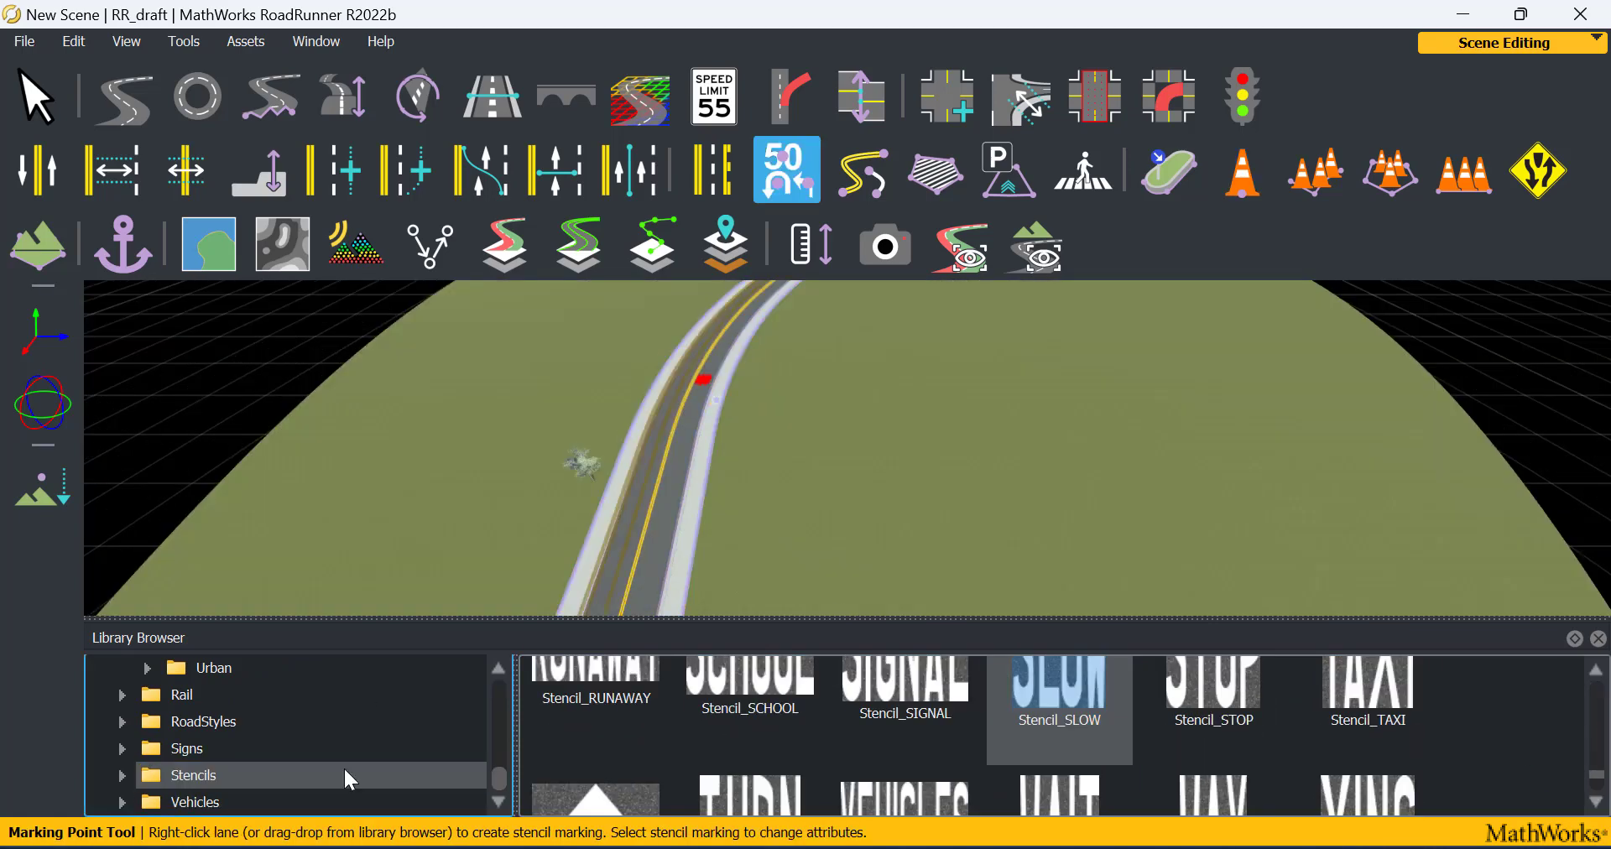
scroll(338, 756, "up", 3)
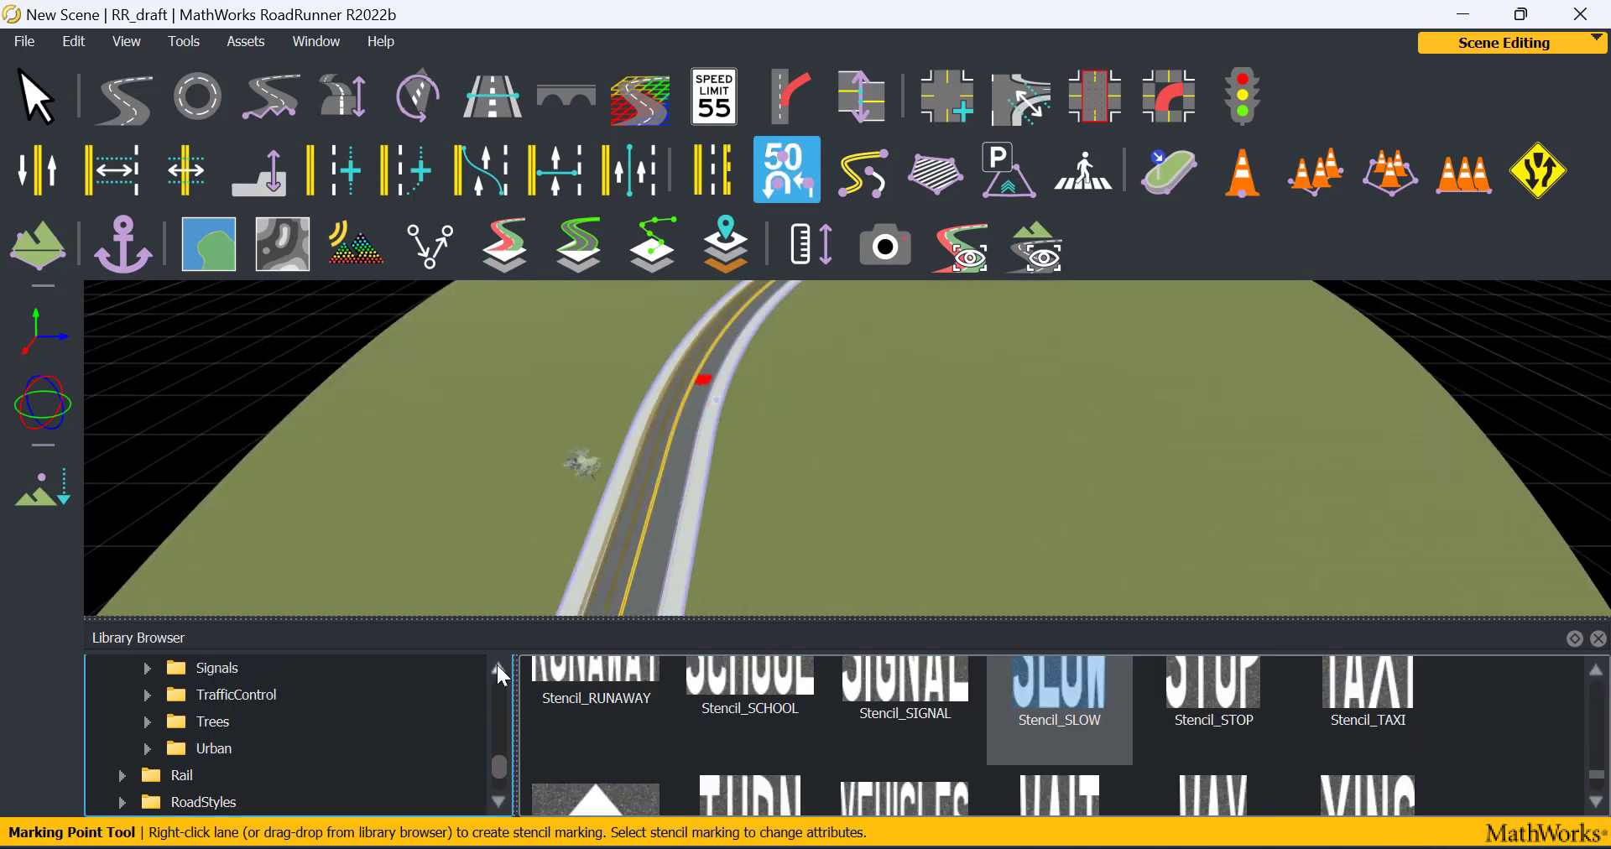
Step: Place the SignPost_8ft sign post from the Signals assets beside the road
left_click(498, 800)
left_click(371, 755)
scroll(1058, 738, "down", 2)
scroll(1058, 739, "down", 2)
left_click_drag(1214, 693, 753, 341)
scroll(789, 335, "up", 3)
scroll(739, 324, "up", 3)
scroll(727, 304, "up", 2)
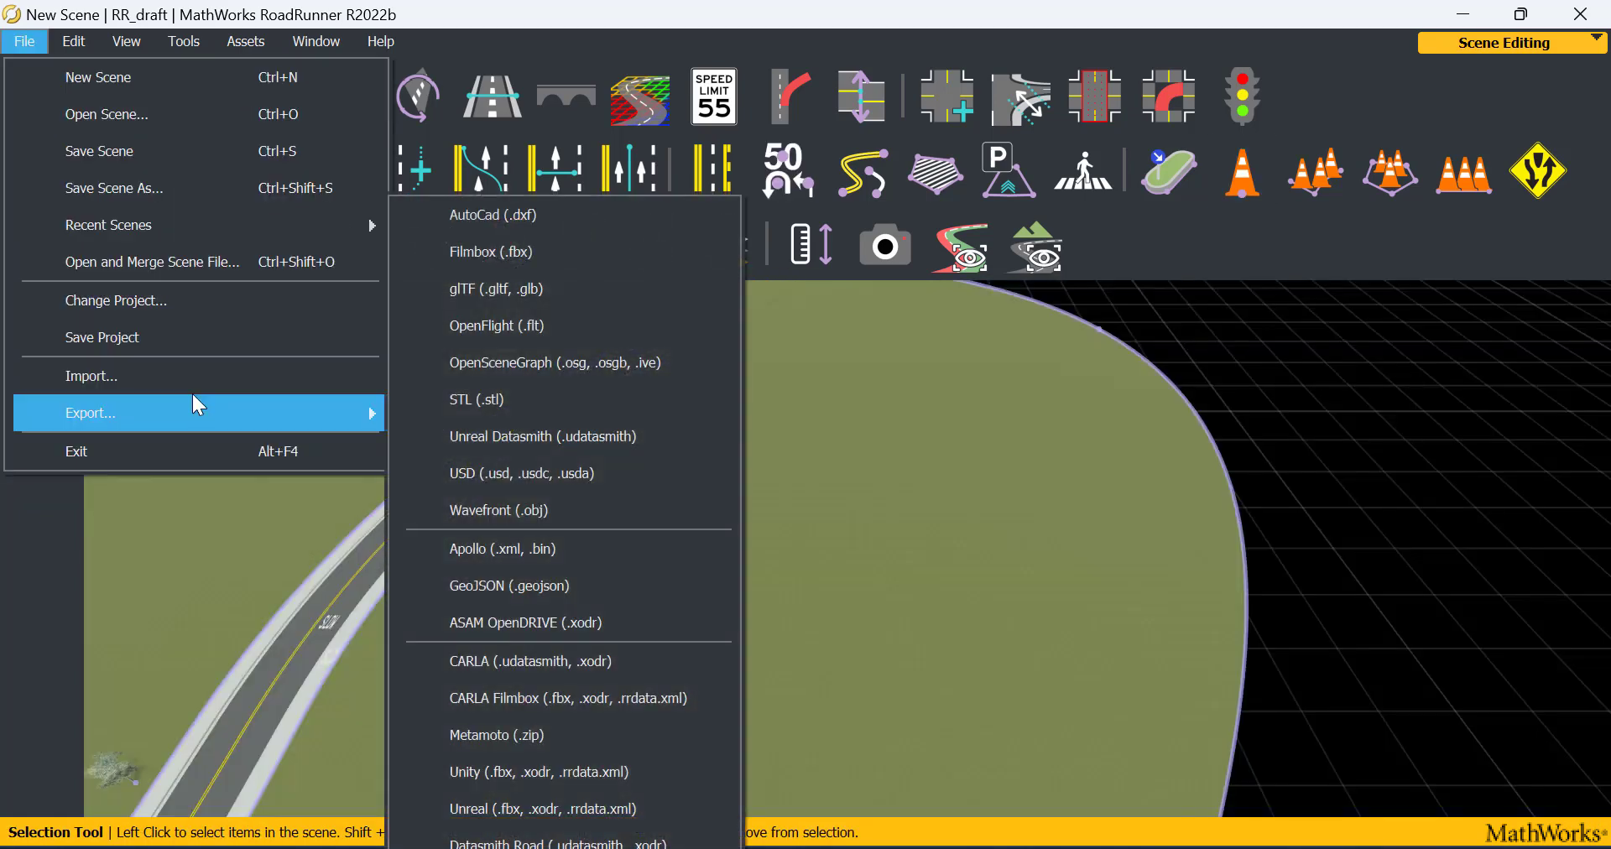
Step: Export the scene as Unreal (.fbx, .xodr, .rrdata.xml) and browse for the file path
left_click(462, 811)
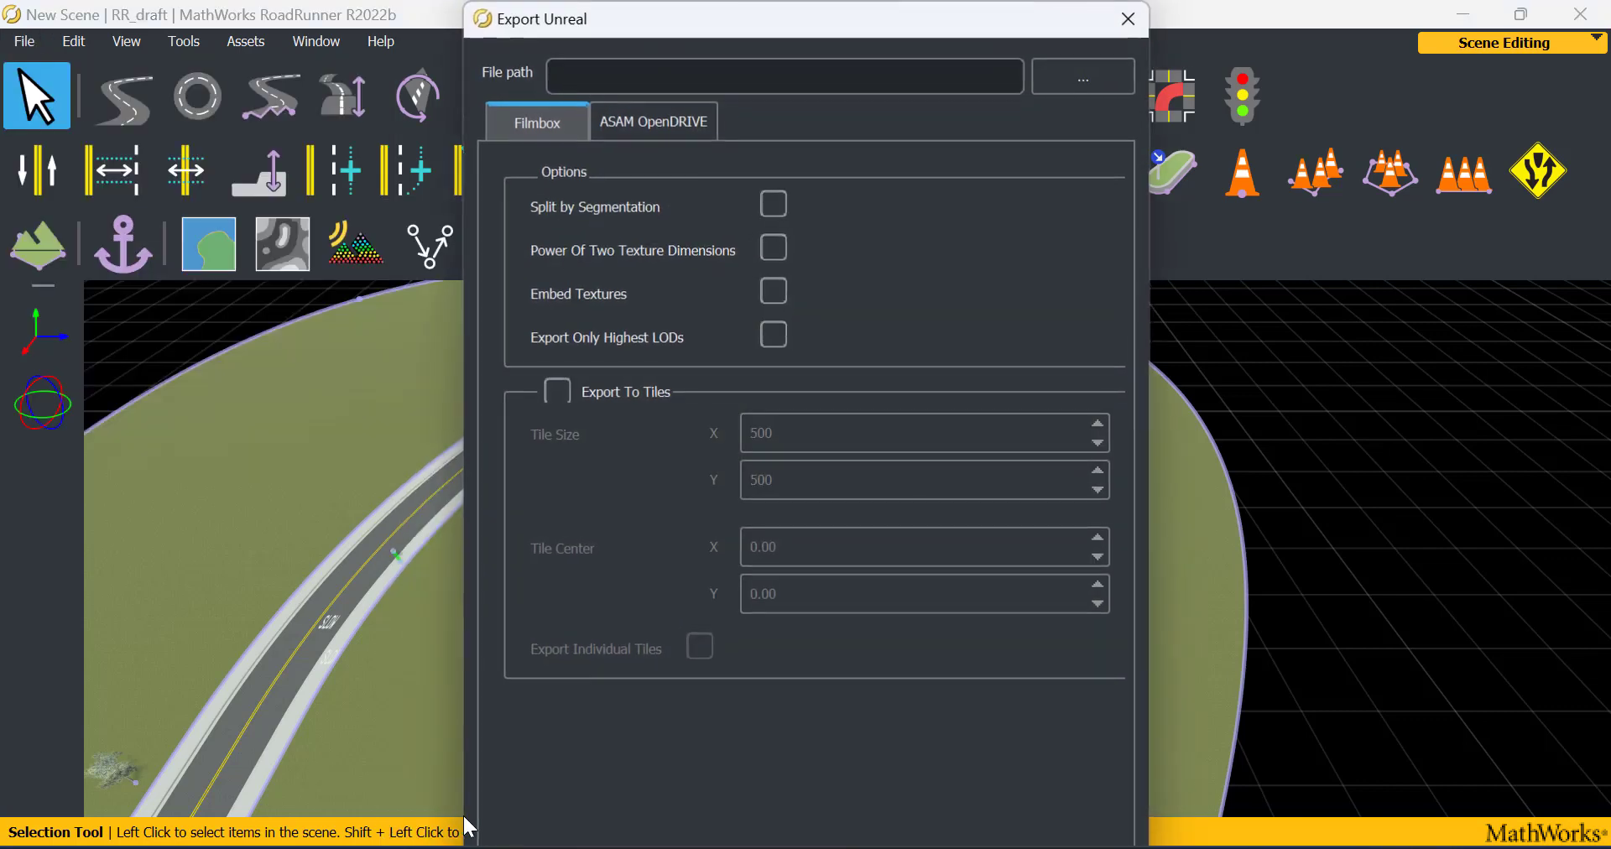
left_click(1060, 73)
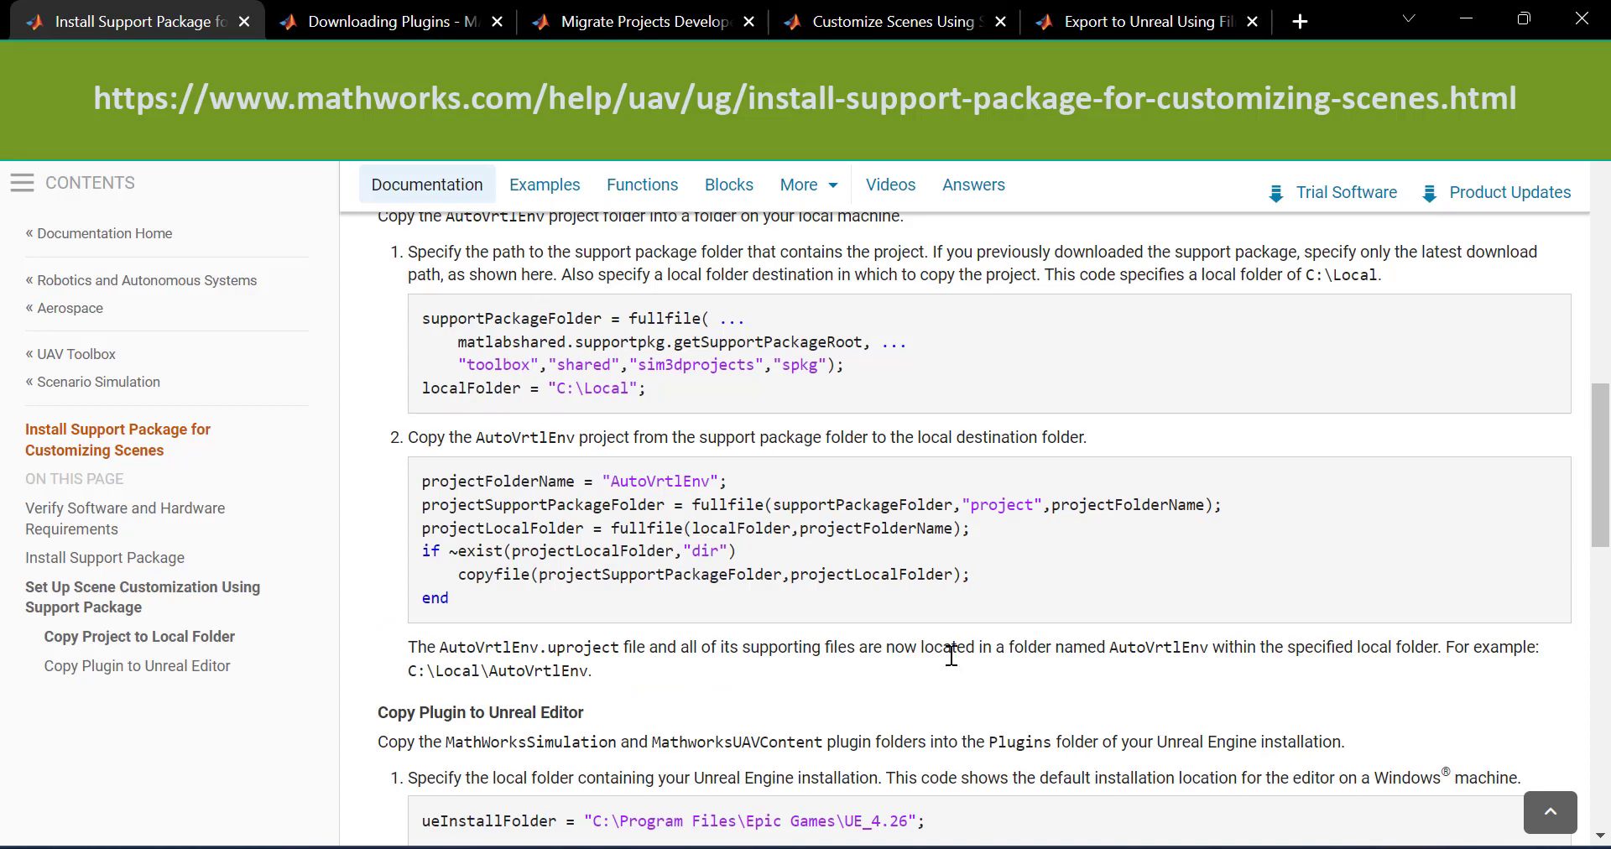
Step: Scroll the support-package page to the Copy Project and Copy Plugin code
scroll(977, 665, "down", 6)
Step: Scroll through the MATLAB copy script, placing the cursor at lines 22 and 25
scroll(987, 666, "down", 5)
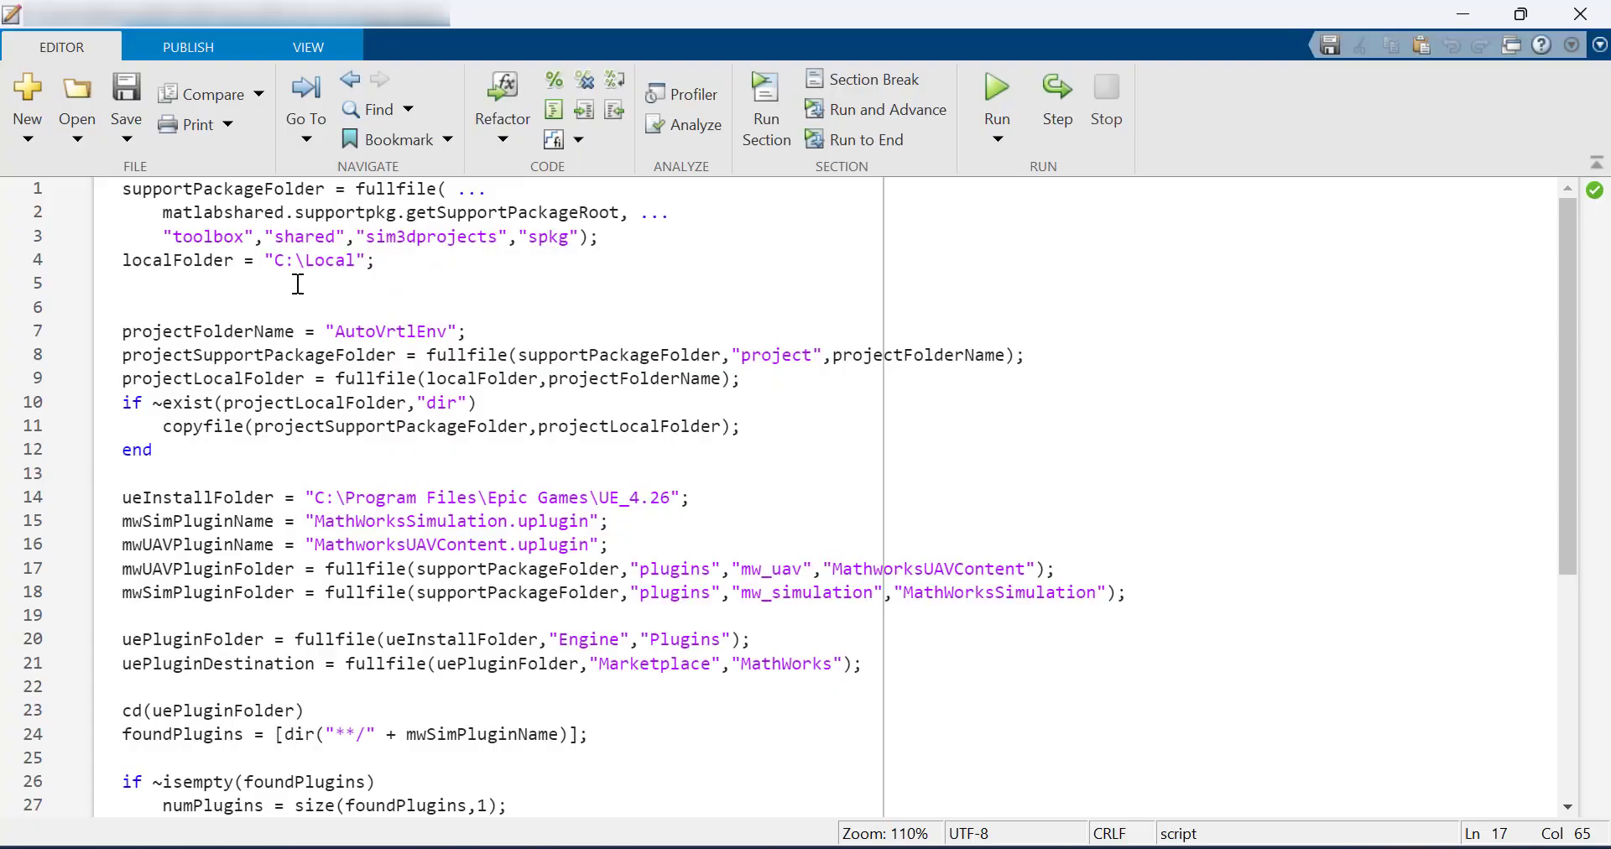
scroll(457, 612, "down", 2)
scroll(471, 619, "down", 3)
scroll(496, 660, "up", 5)
left_click(571, 686)
left_click(747, 752)
scroll(672, 738, "down", 5)
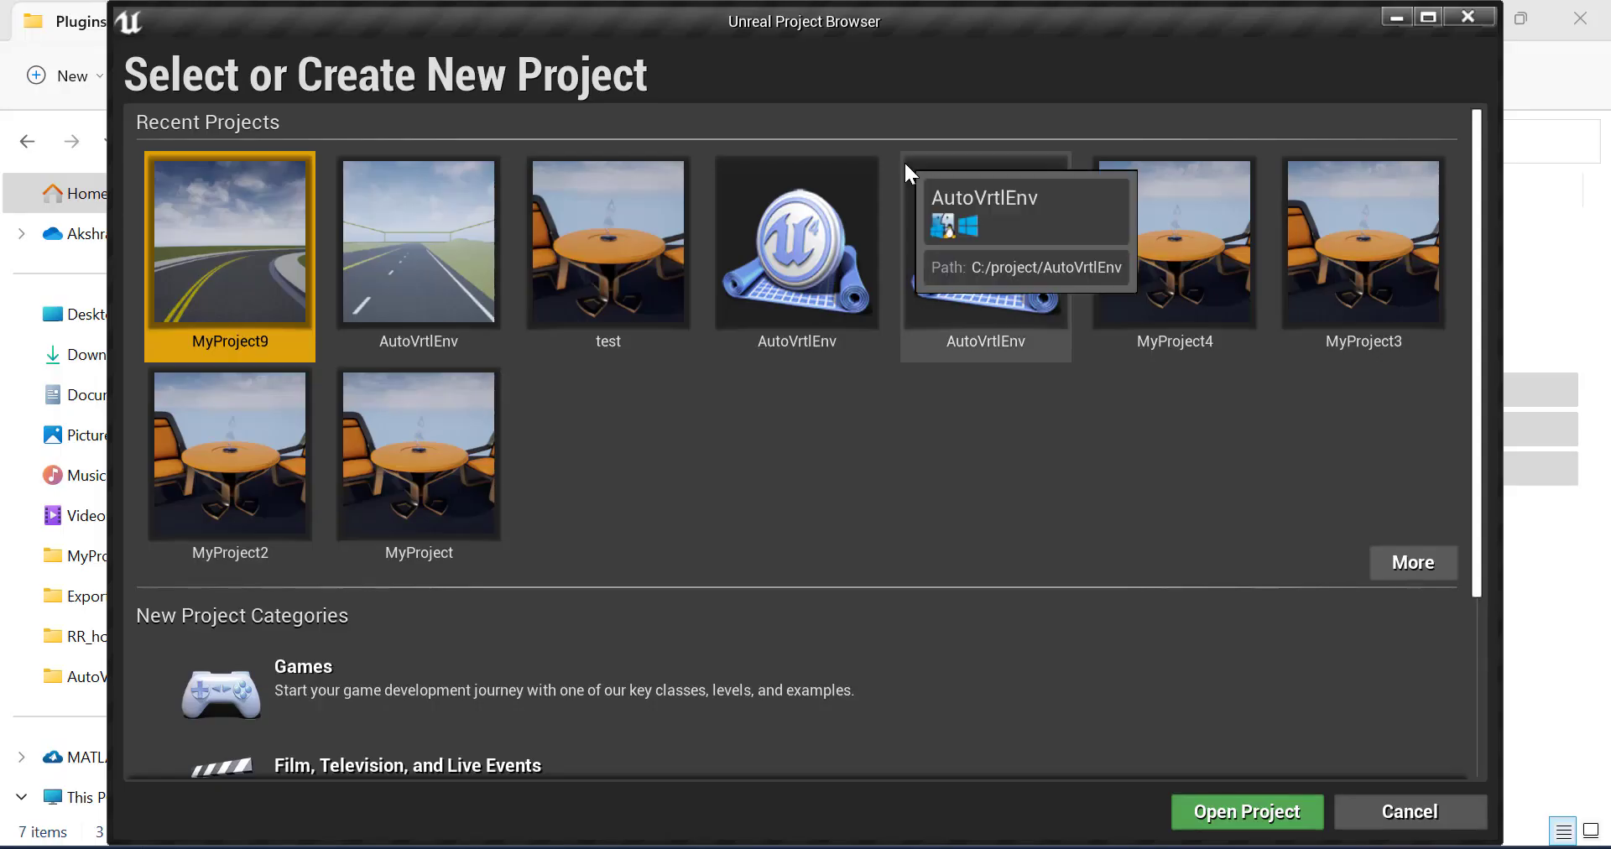
Step: Create MyProject5 from the Games Blank template as a C++ project
left_click(789, 702)
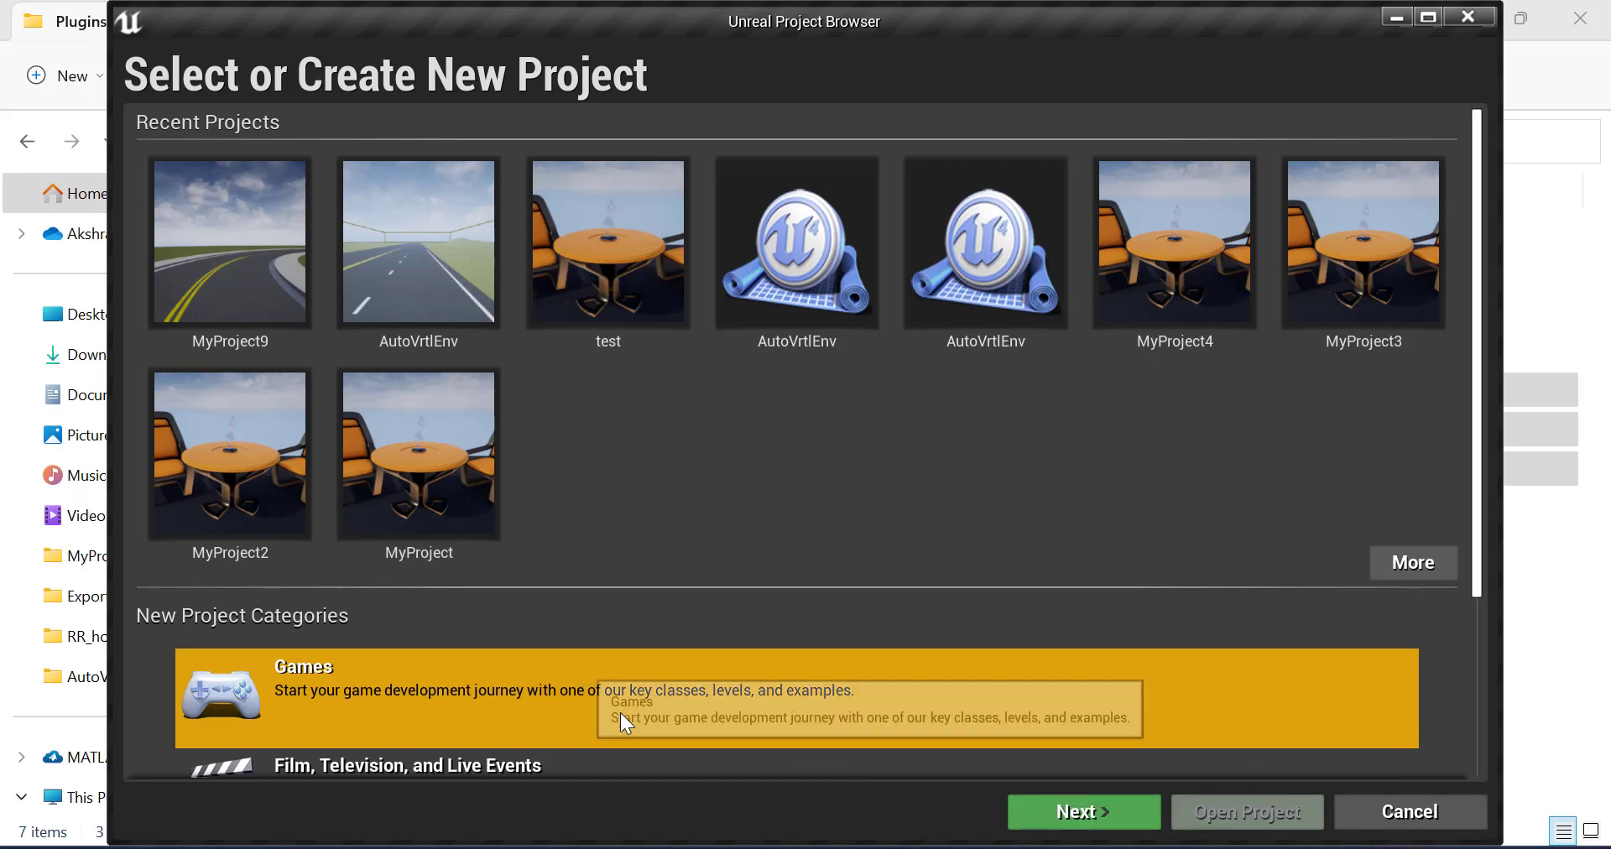
left_click(1073, 814)
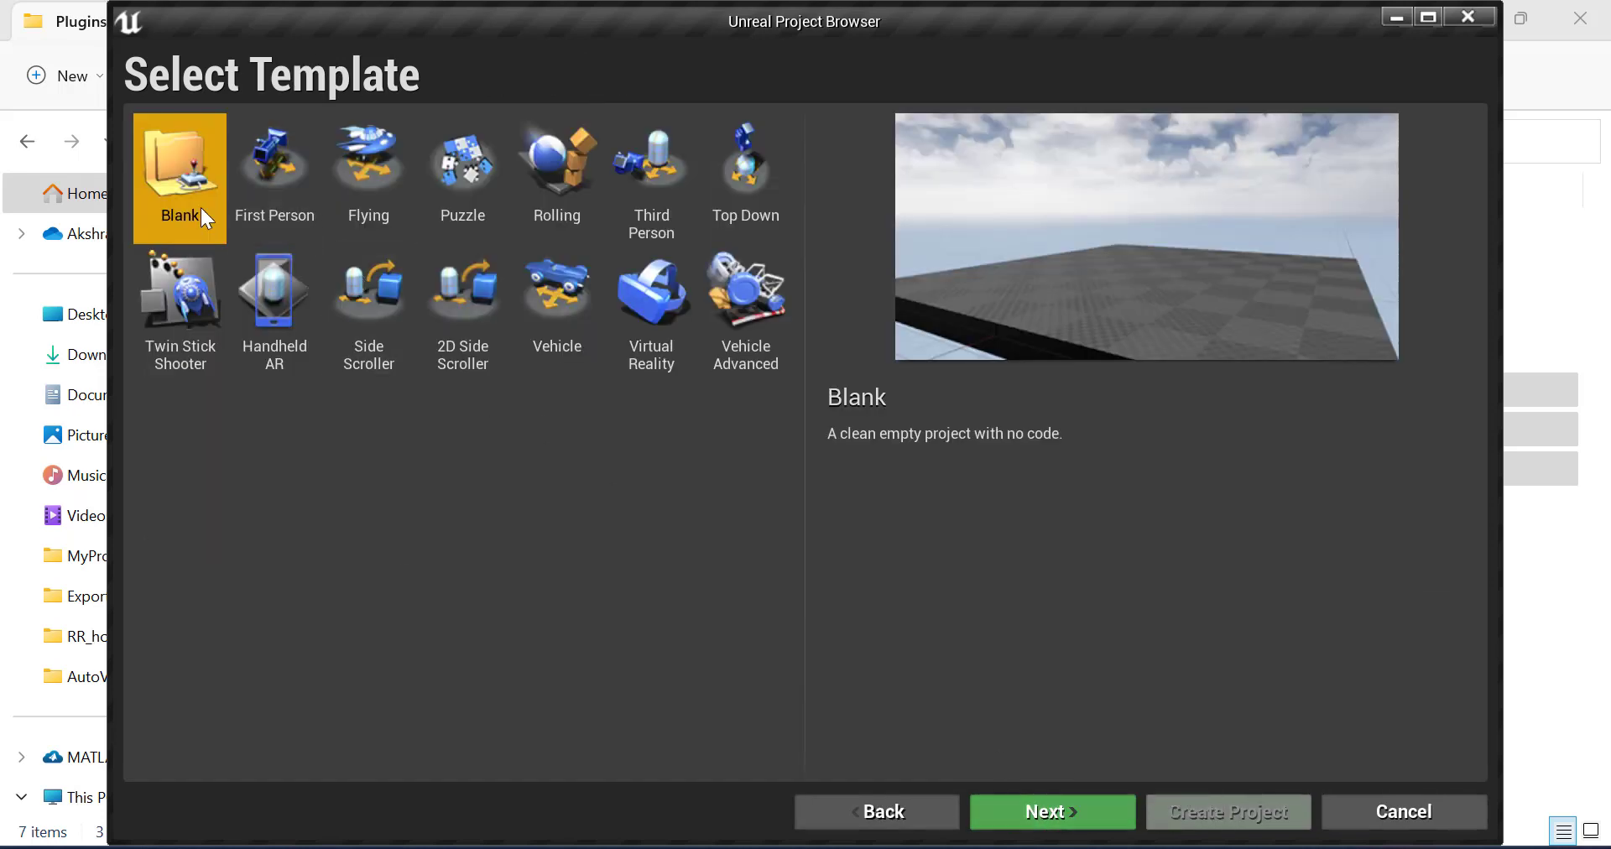
left_click(1054, 812)
left_click(255, 226)
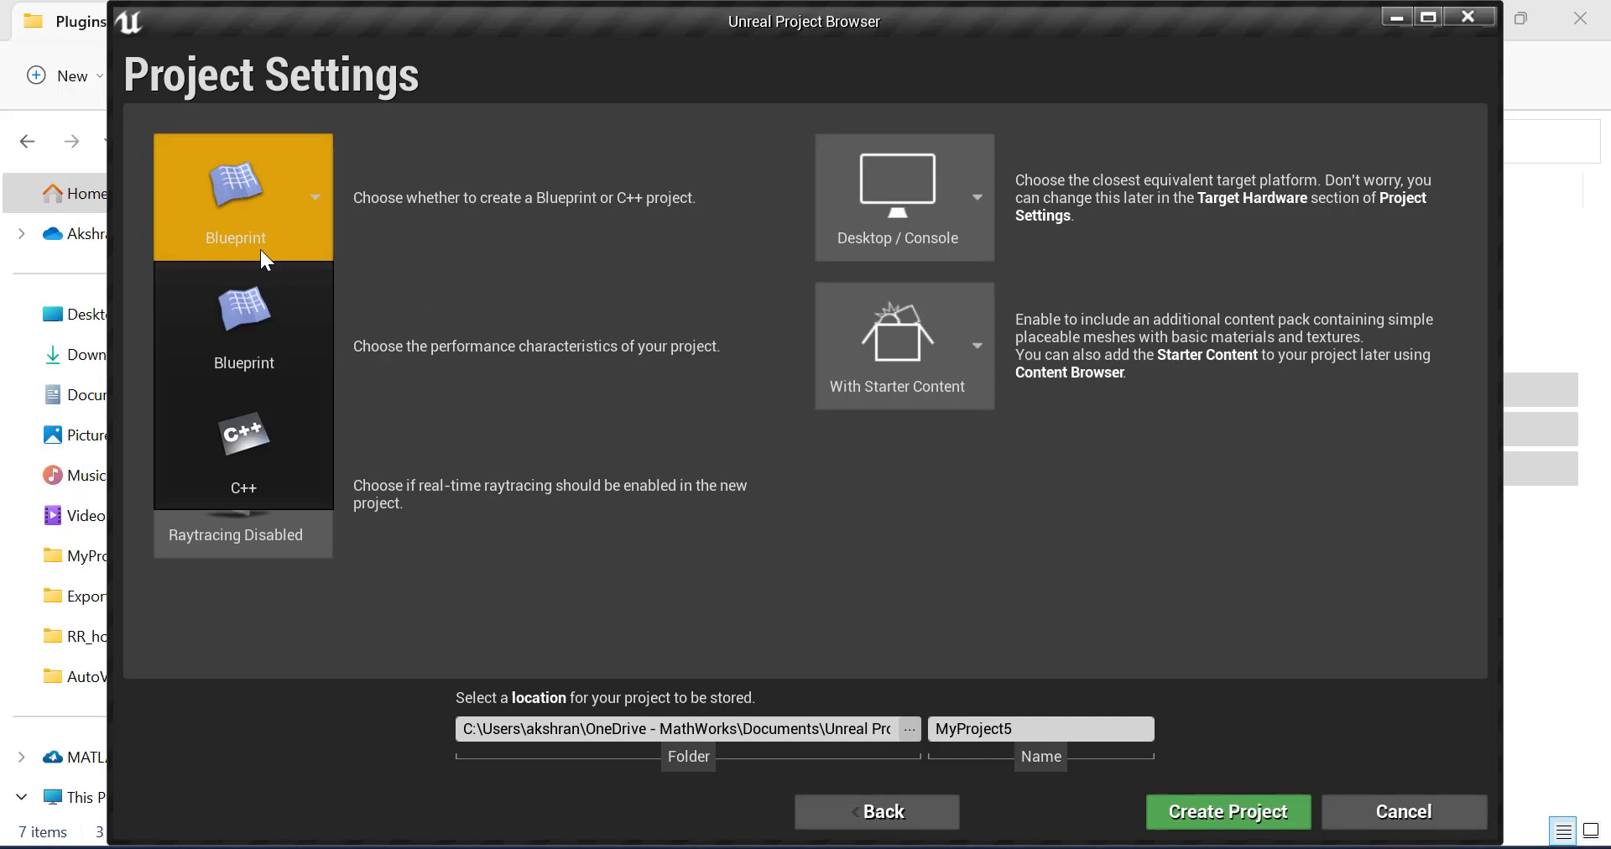
left_click(273, 423)
left_click(1235, 815)
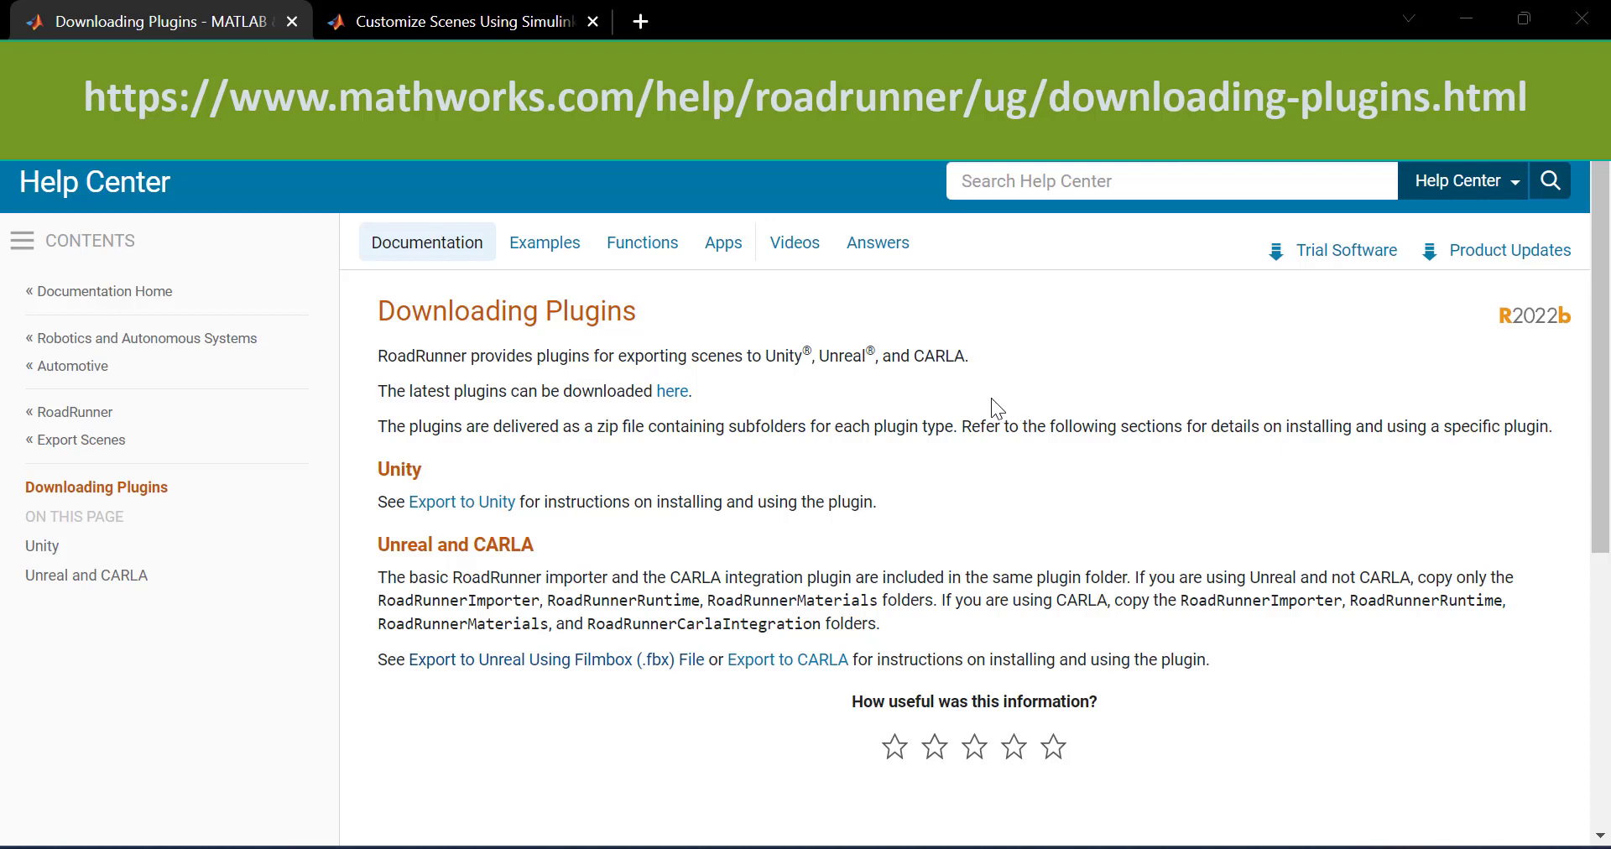
Step: Download the latest RoadRunner plugins zip from the 'here' link and open it
left_click(674, 393)
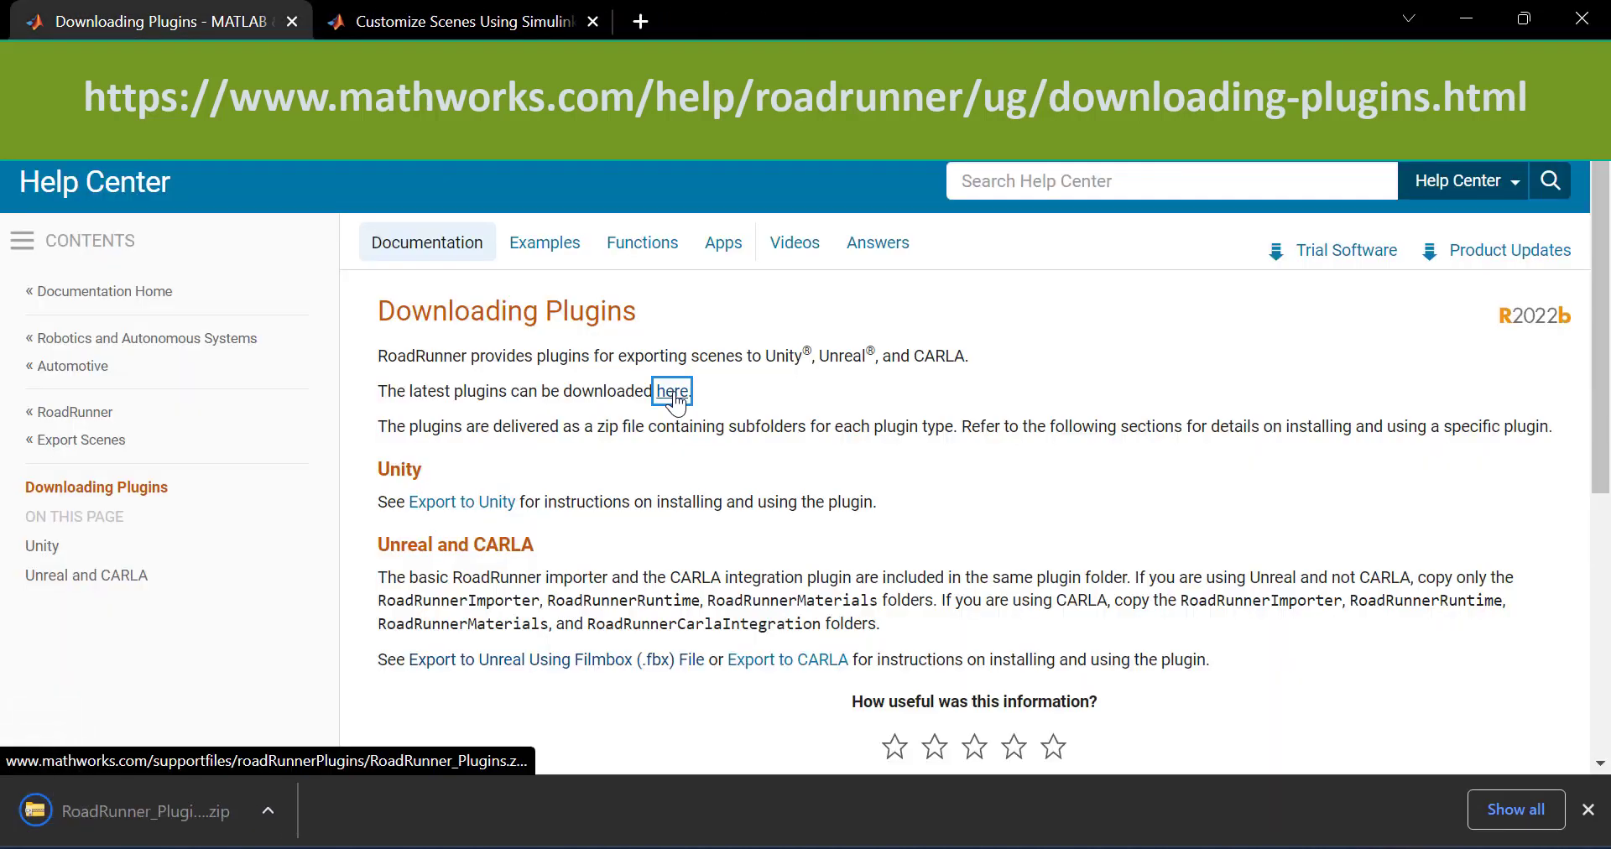
left_click(183, 811)
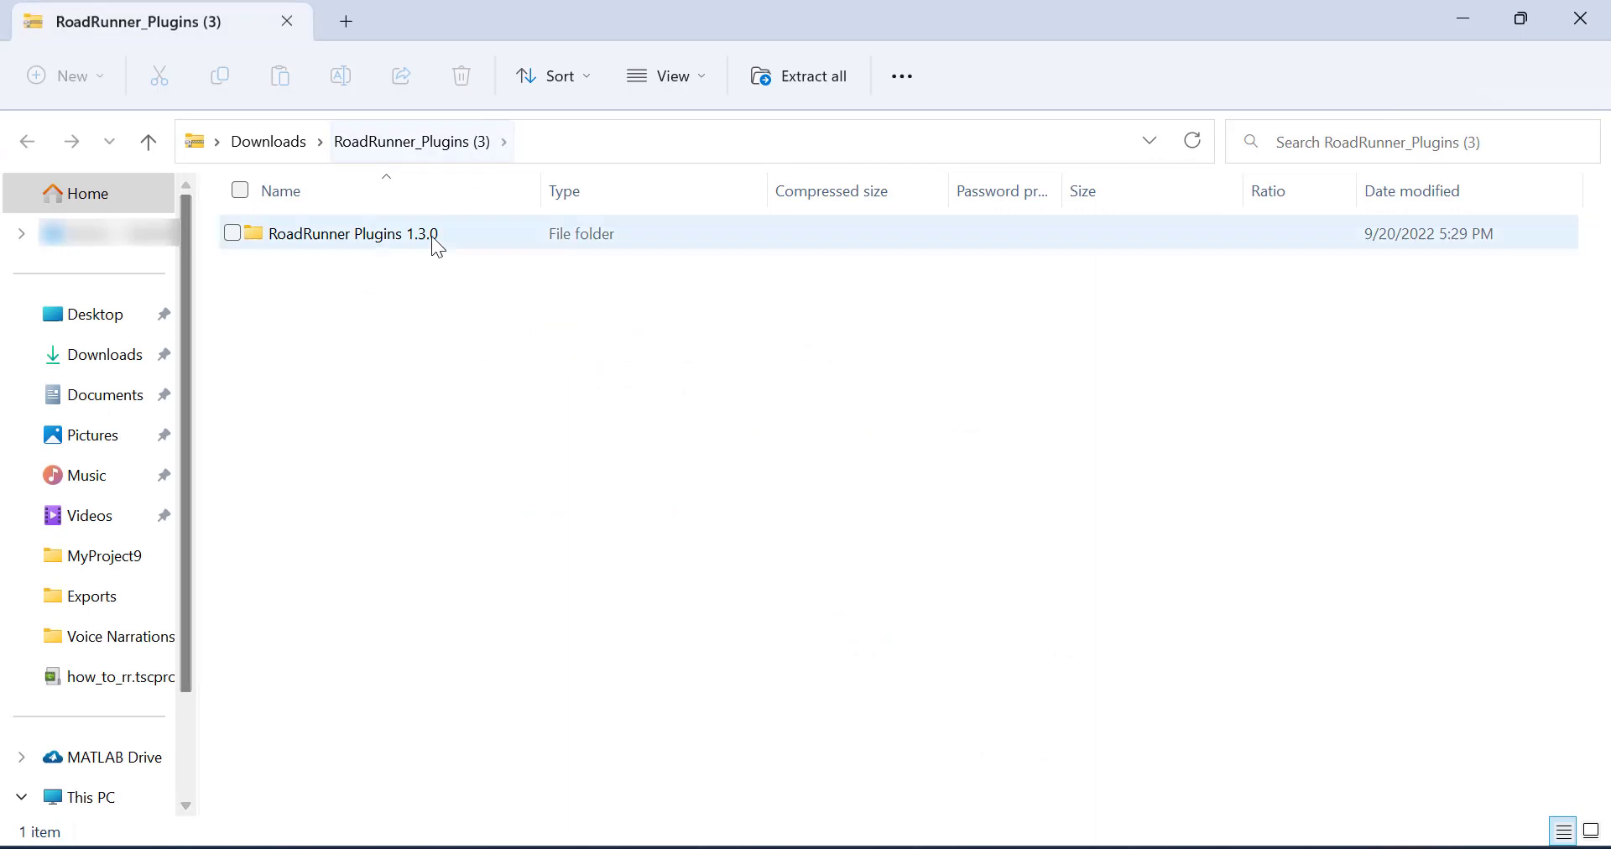
Step: Open the RoadRunner Plugins 1.3.0 zip down to its Unreal Plugins folder
double_click(432, 235)
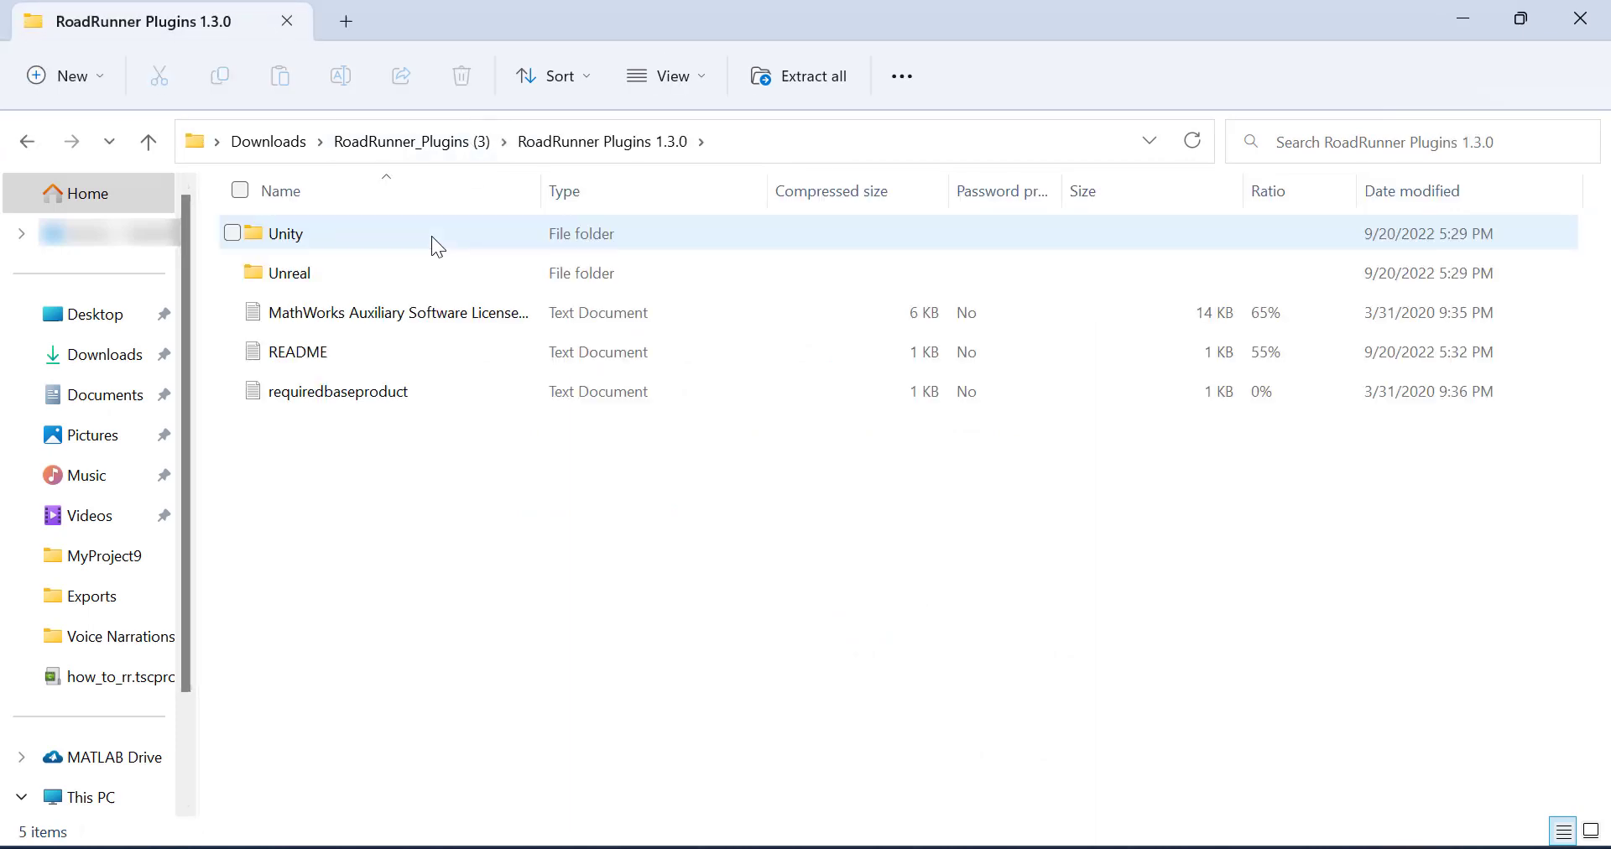
left_click(411, 271)
double_click(411, 270)
double_click(410, 233)
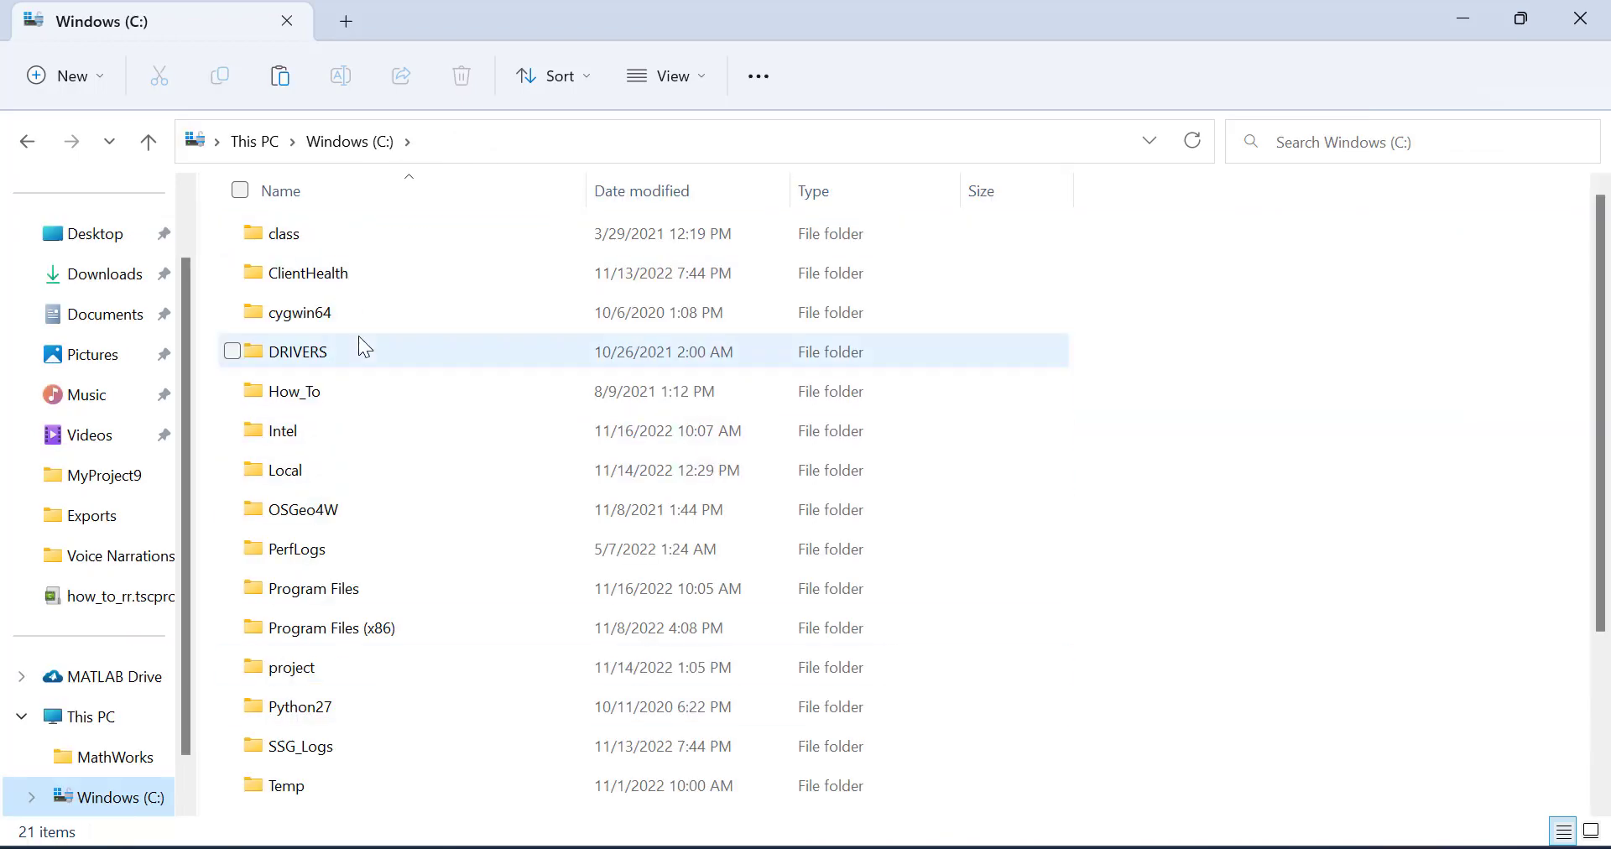
Step: Paste the plugin folders into Program Files/Epic Games/UE_4.26/Engine/Plugins/MathWorks
double_click(379, 591)
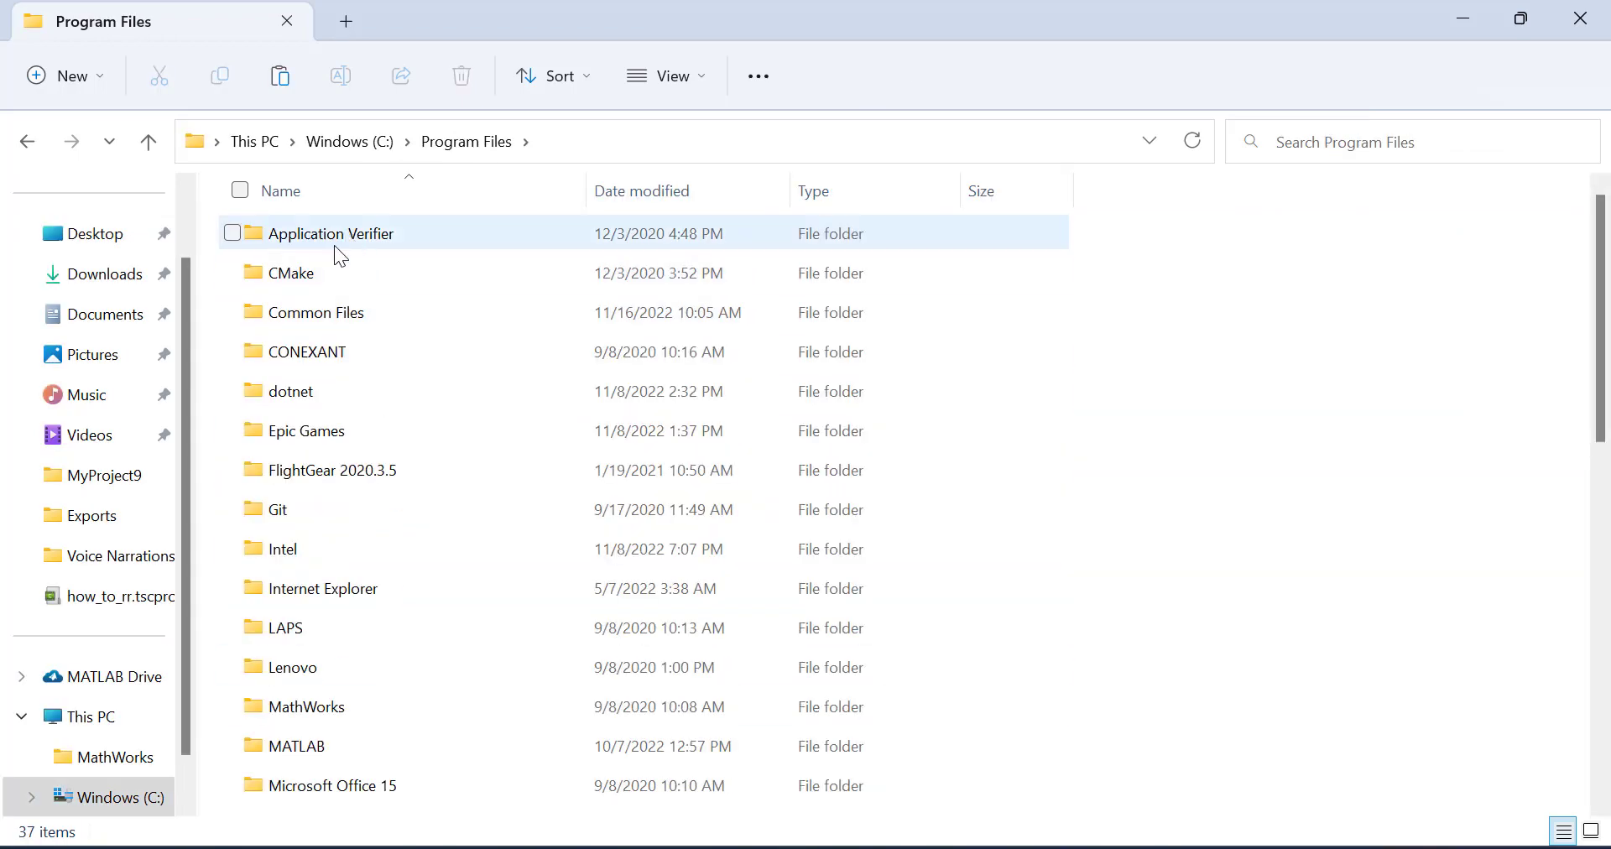
double_click(349, 428)
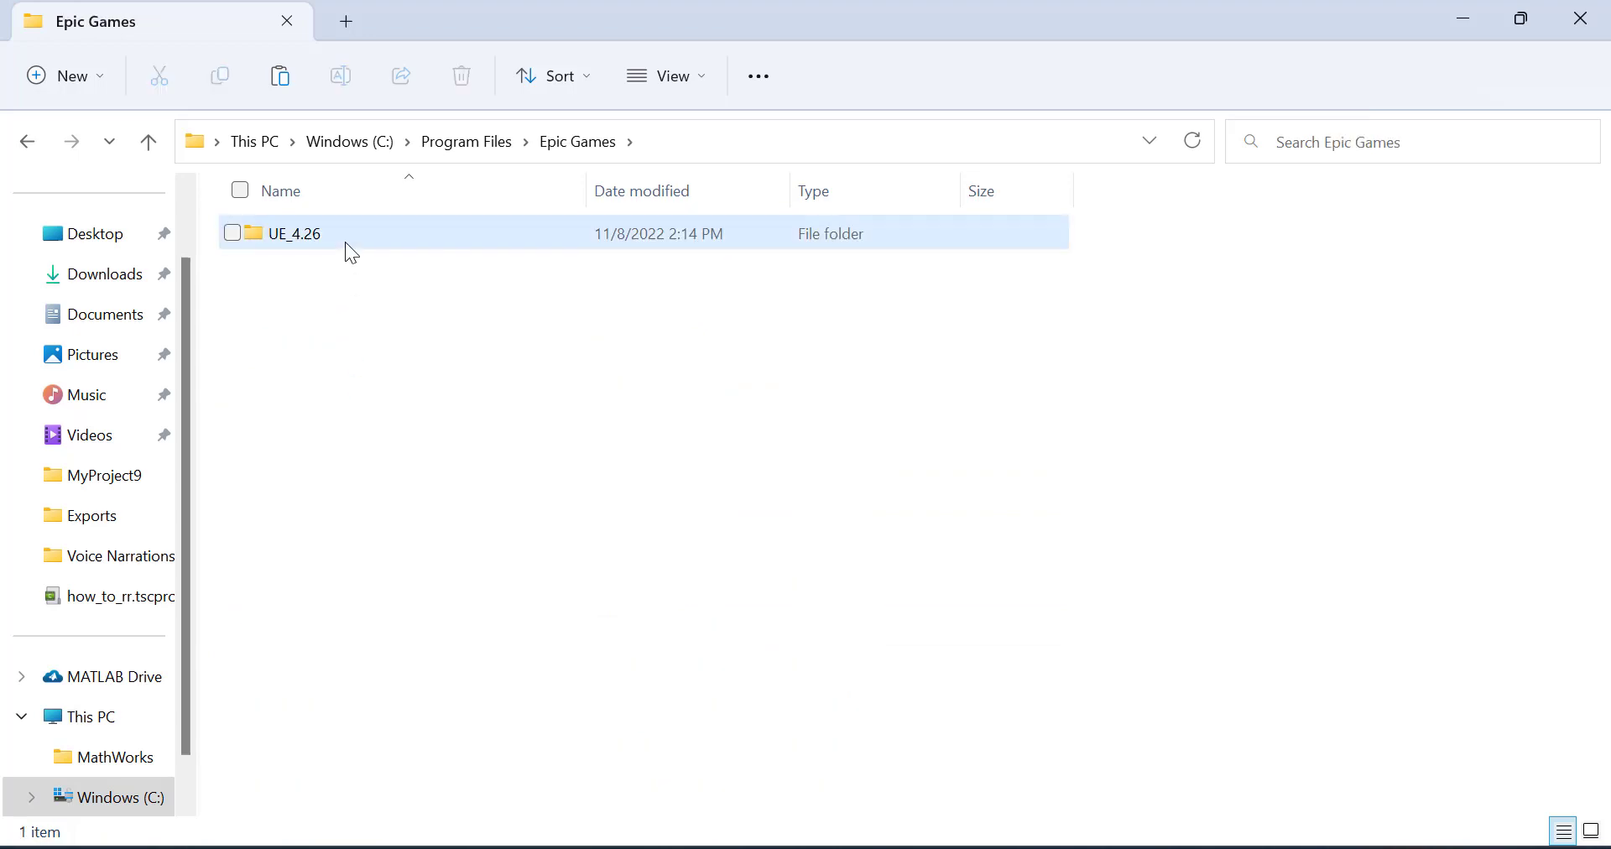
double_click(345, 239)
double_click(357, 342)
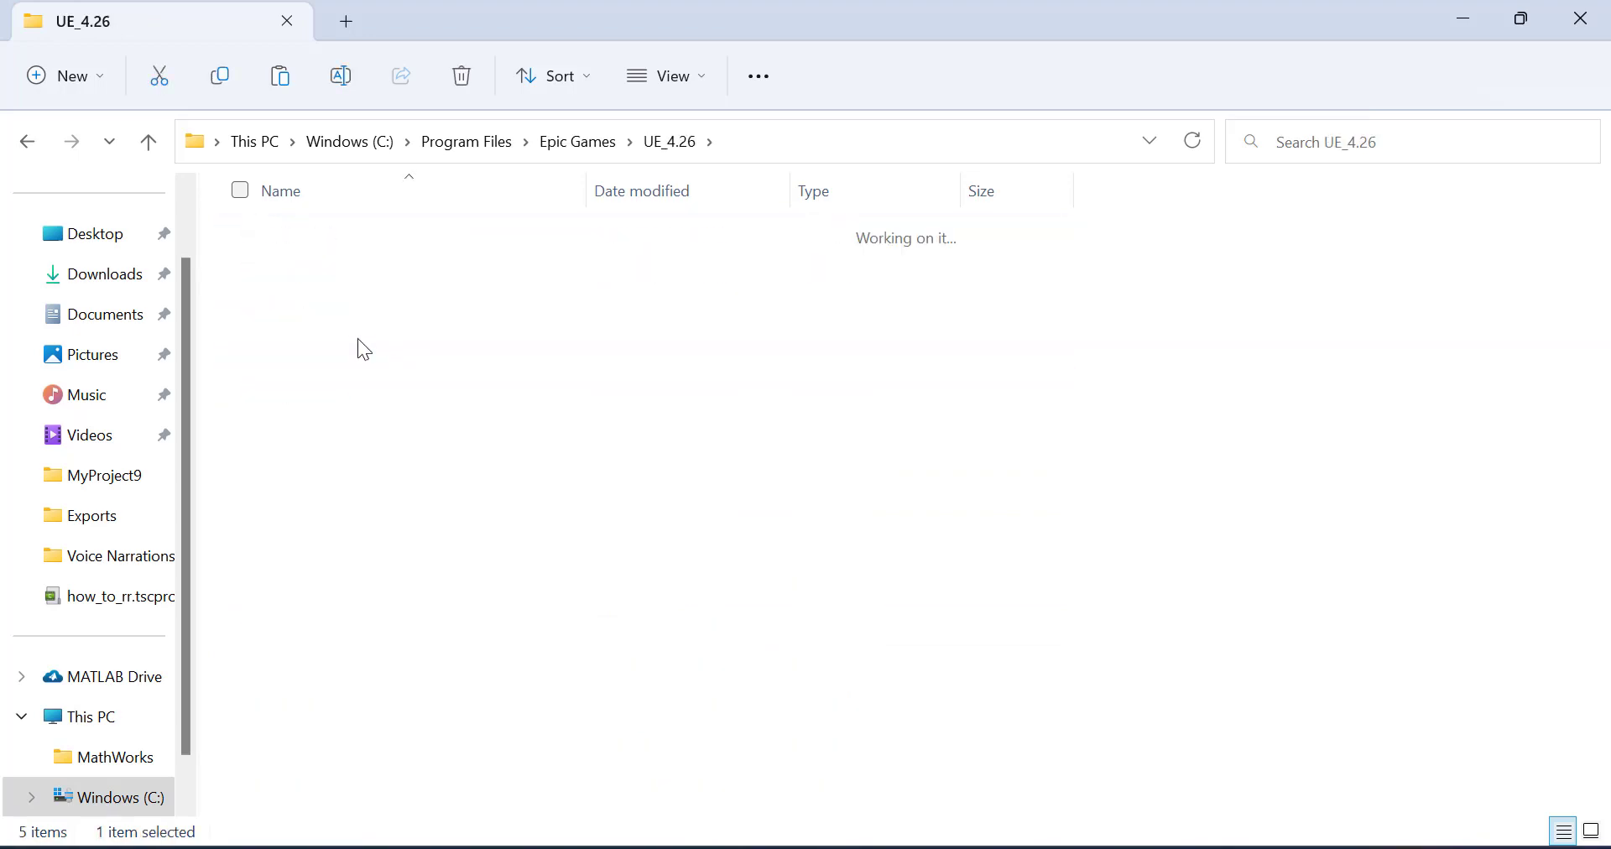
double_click(346, 553)
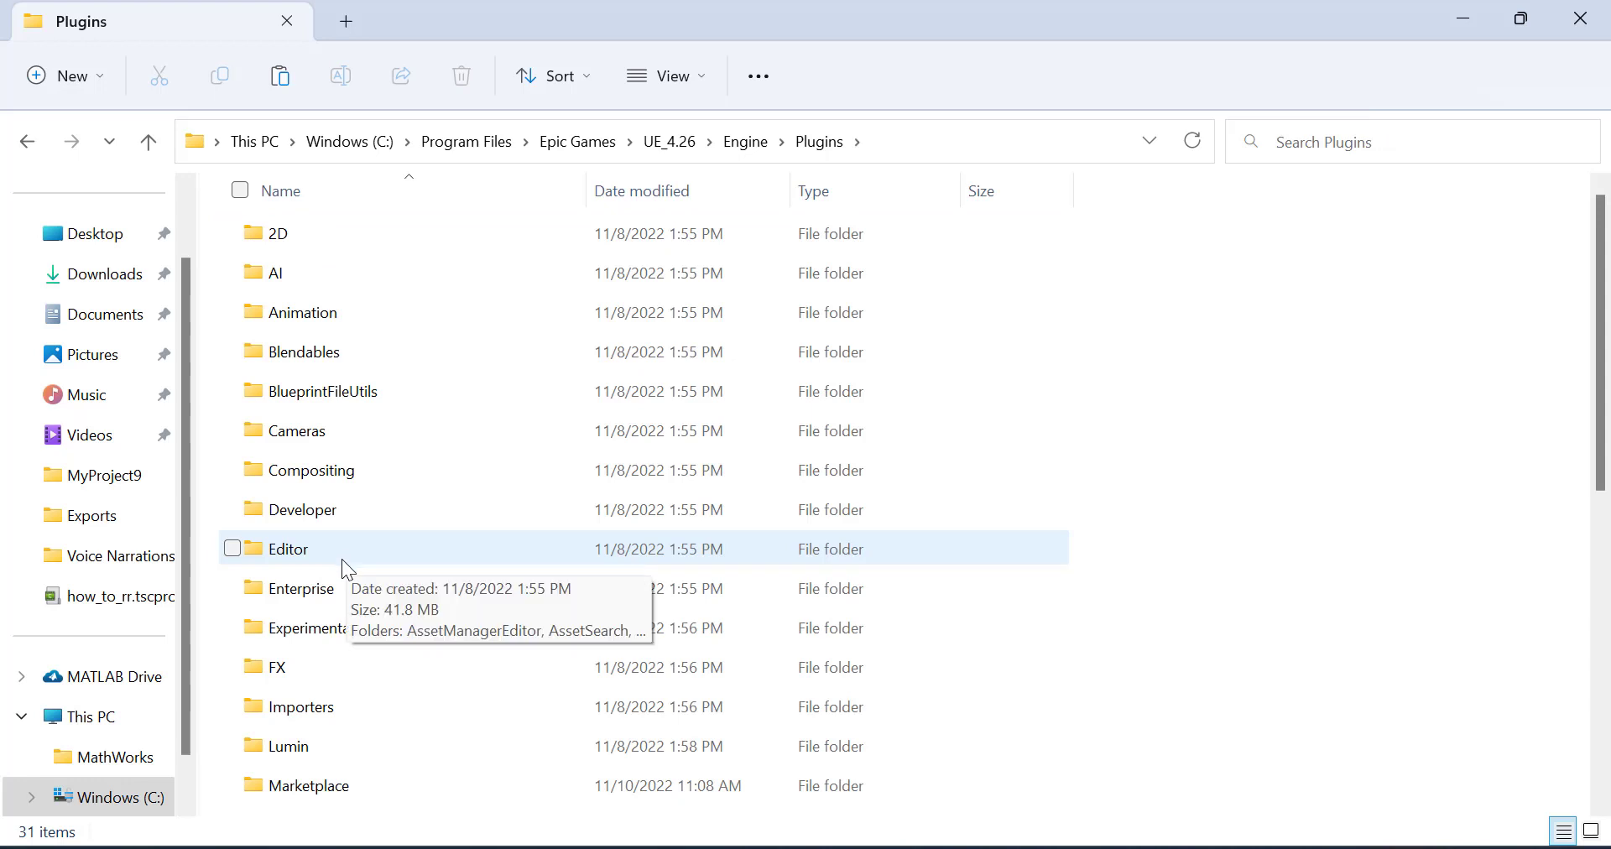
scroll(366, 655, "down", 1)
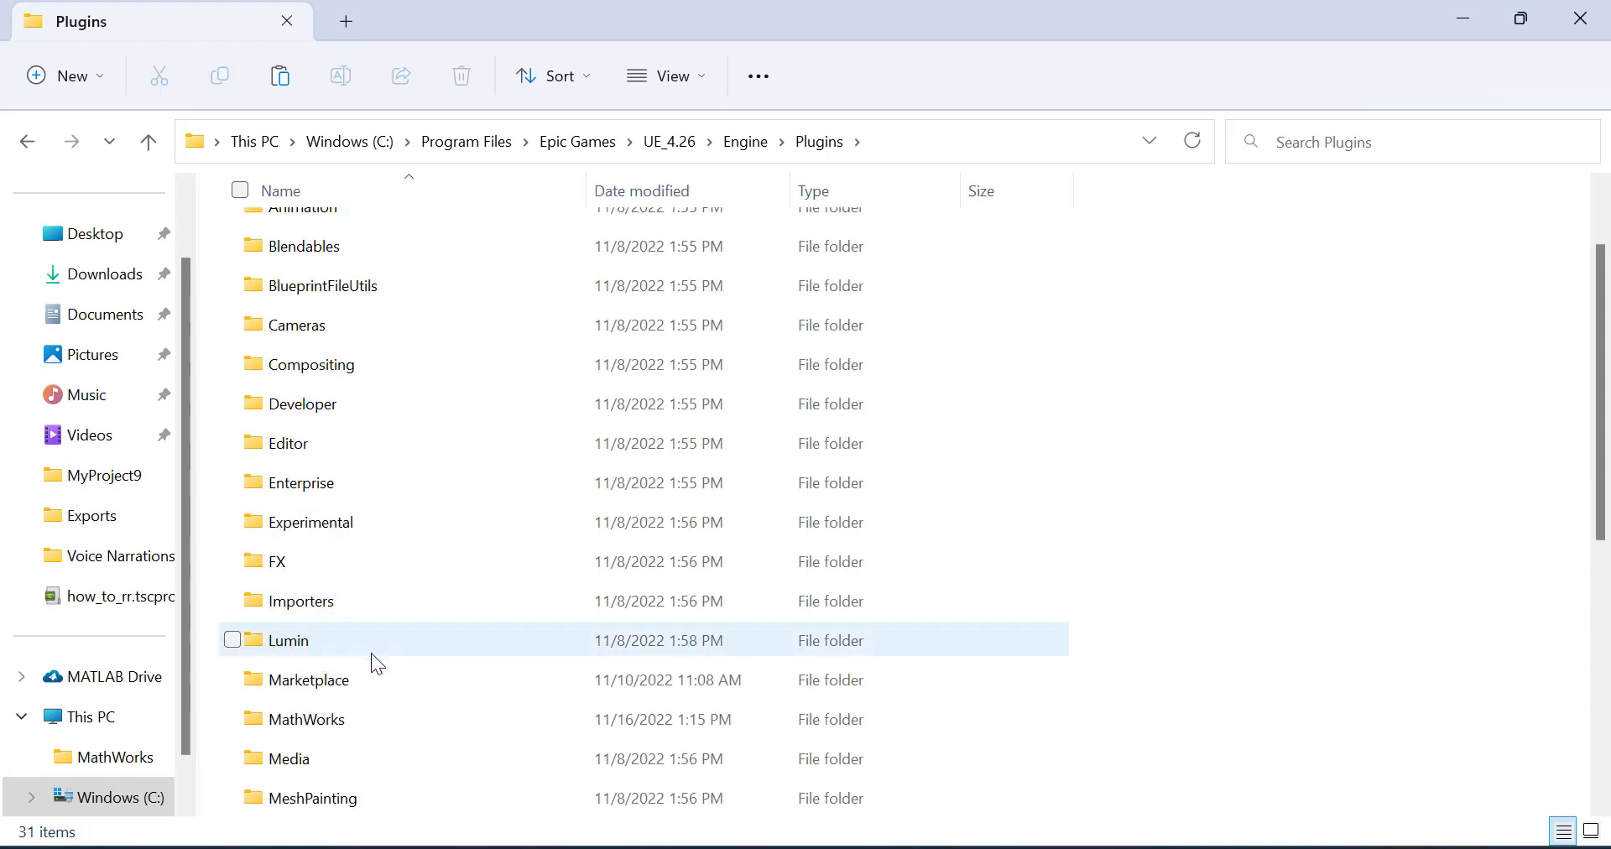
double_click(361, 716)
key("ctrl+v")
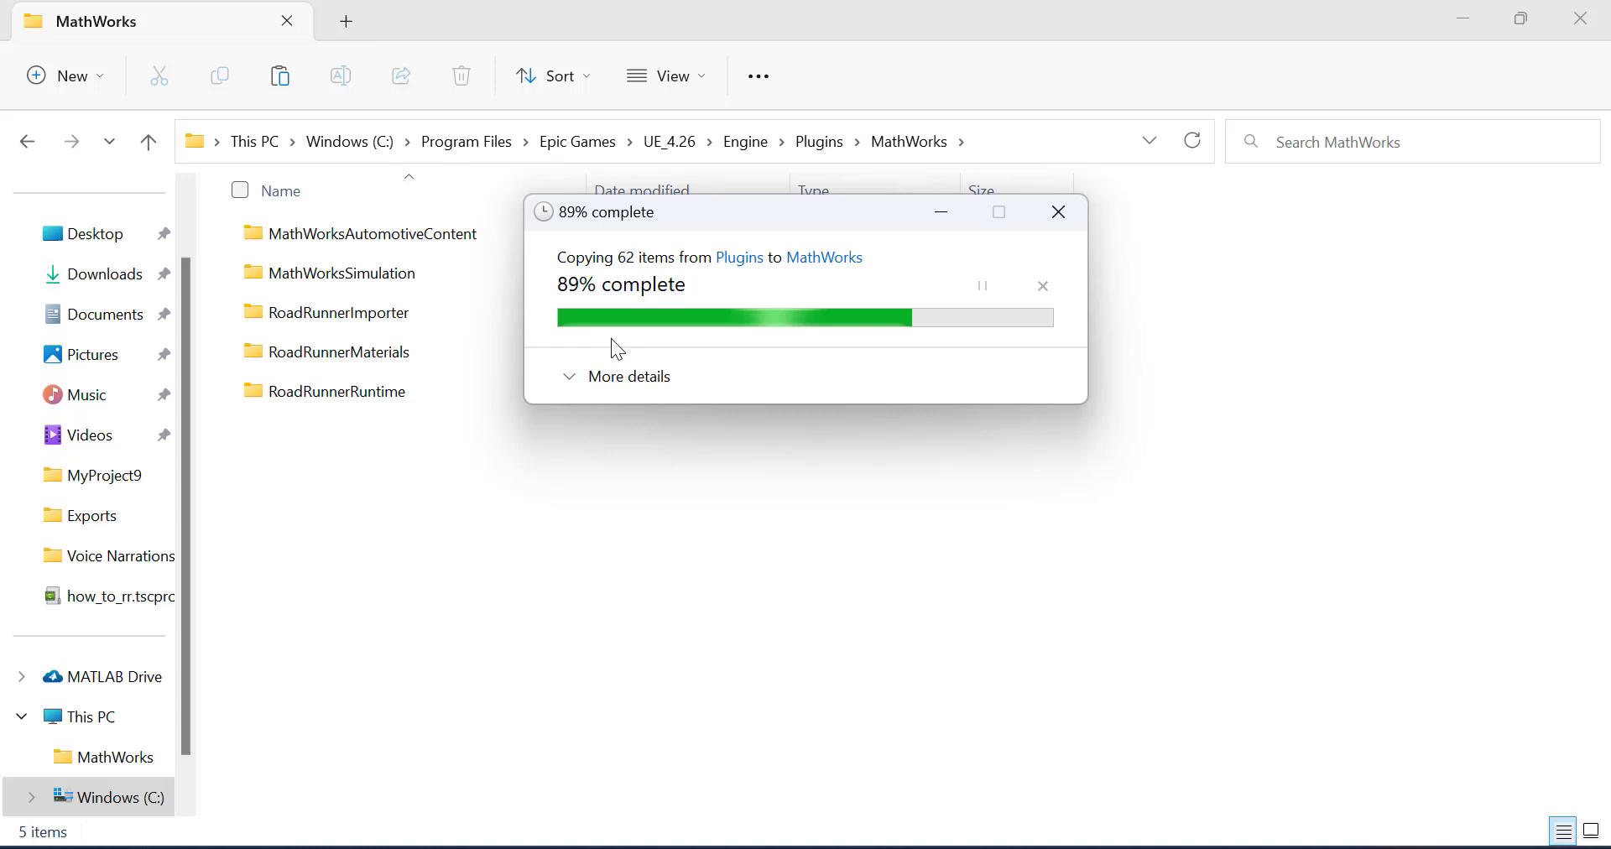
Step: Open Plugins/Marketplace/MathWorks and select the MathworksUAVContent folder
key("alt+Left")
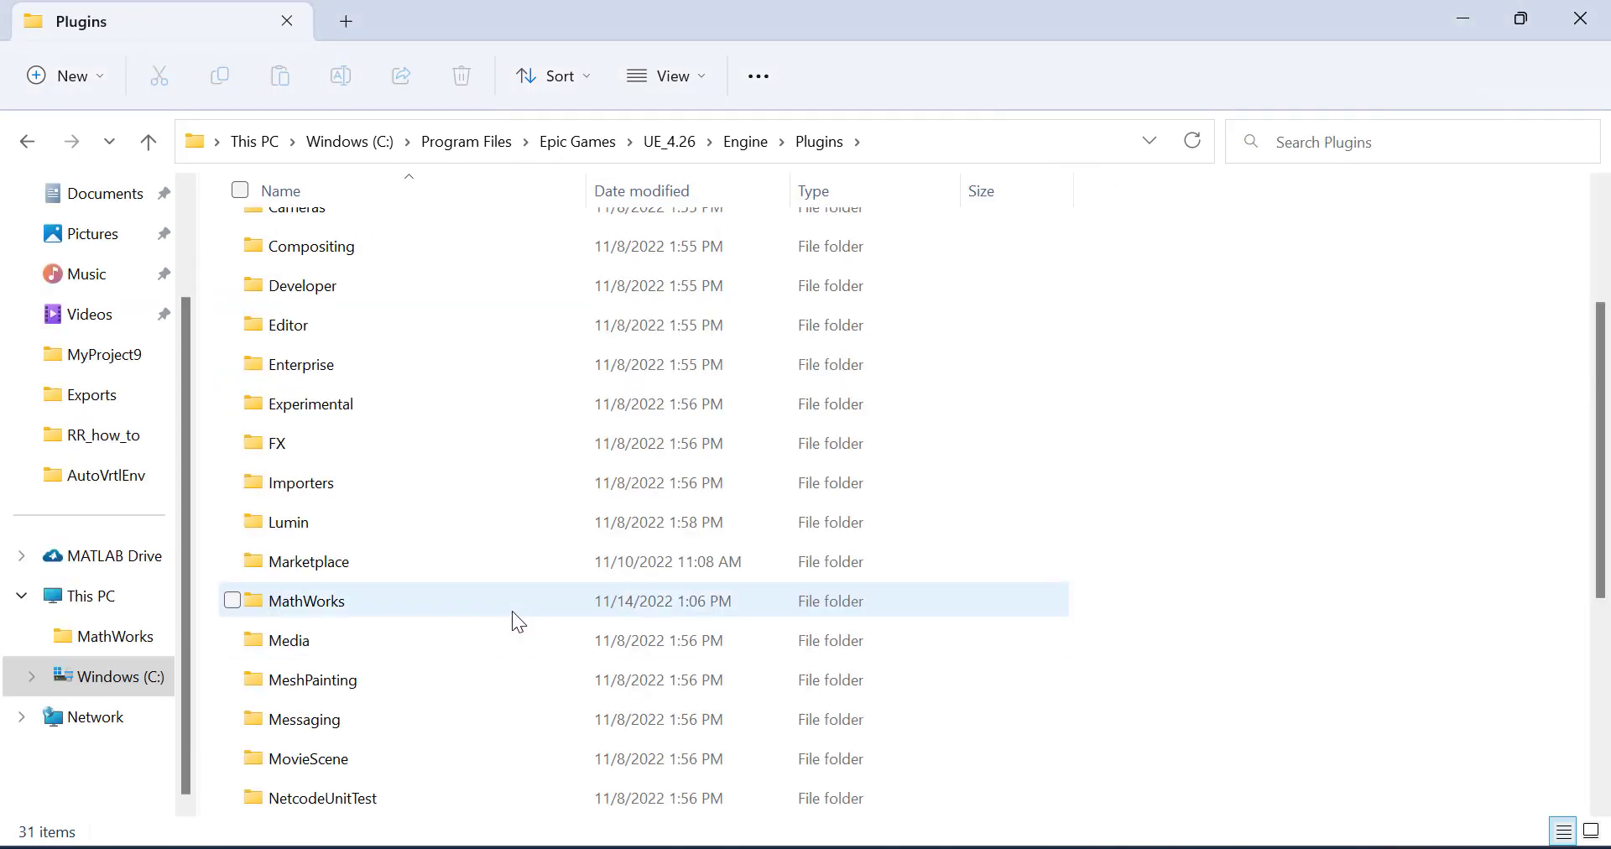
left_click(509, 567)
double_click(509, 568)
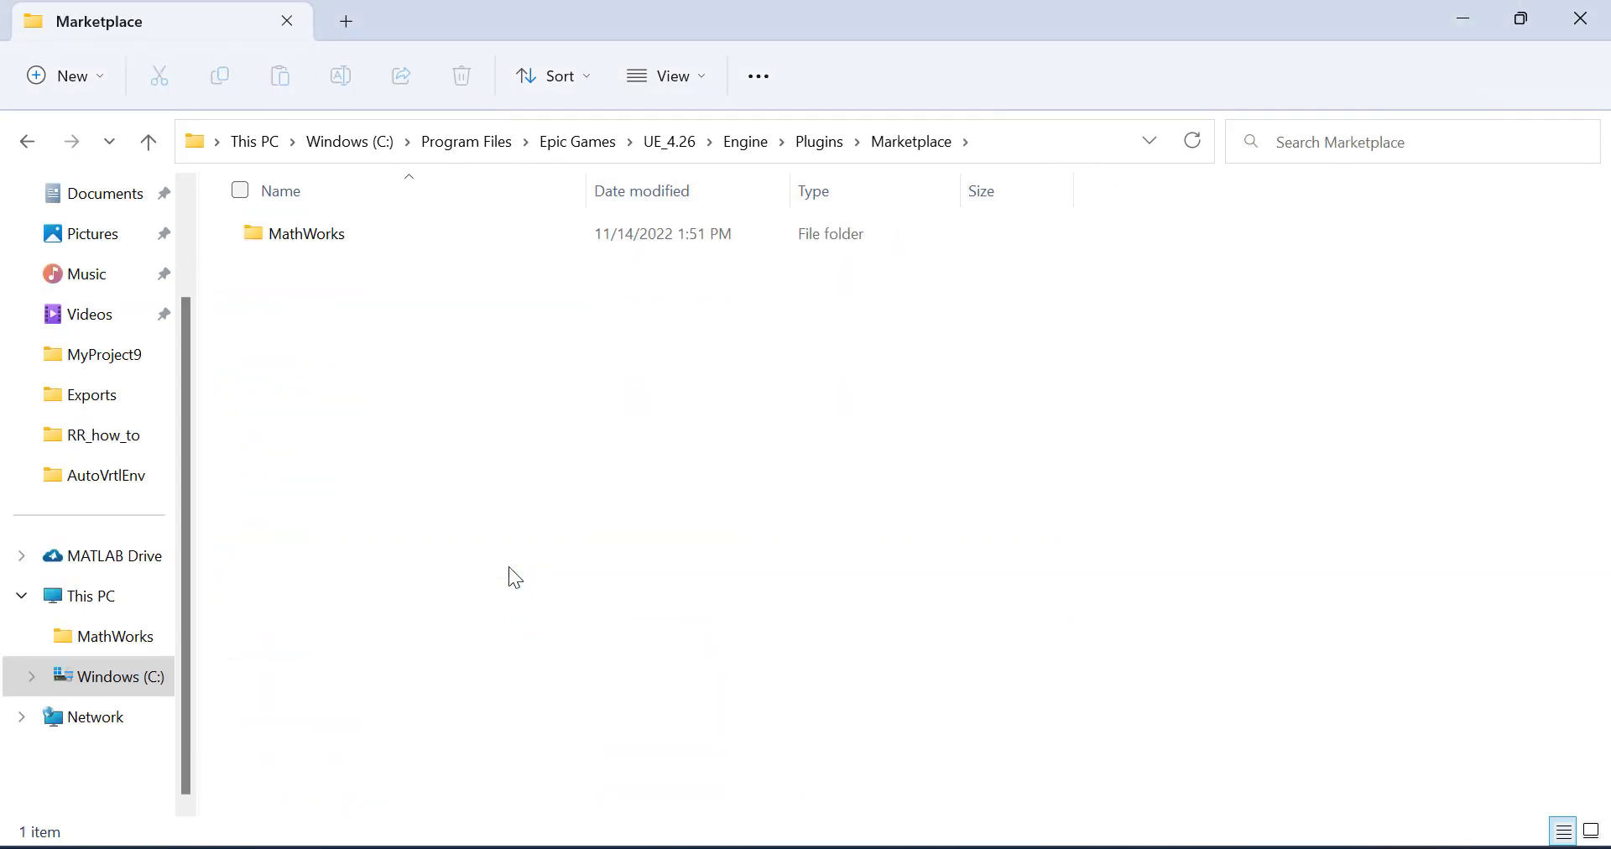
double_click(361, 234)
left_click(411, 234)
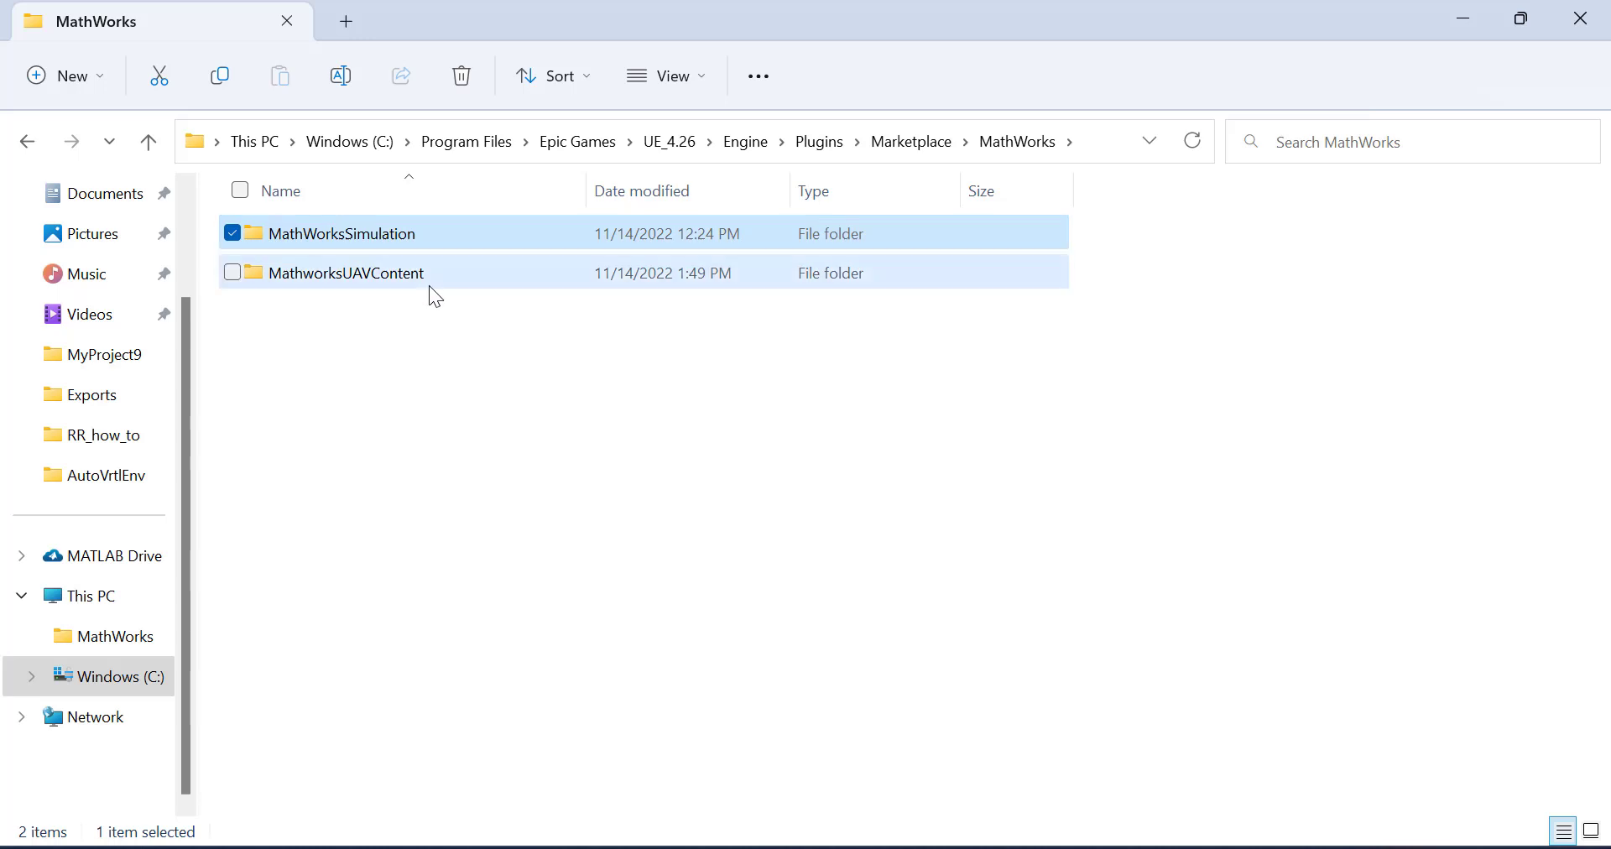
left_click(429, 284)
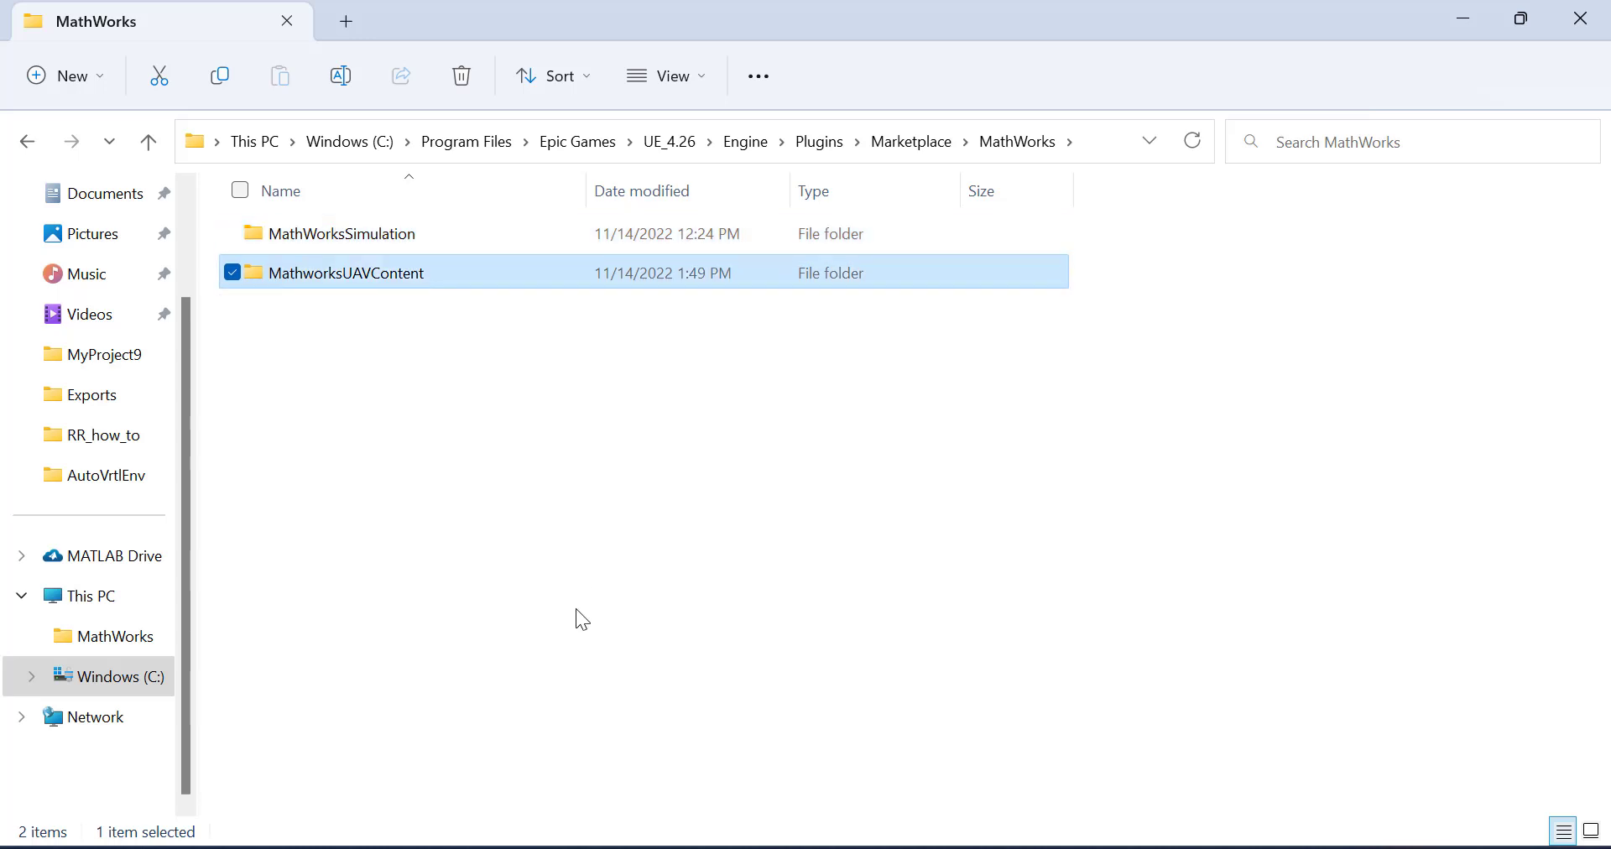
Step: Run open(editor) to launch MyProject9 in Unreal and view its plugin list
key("Return")
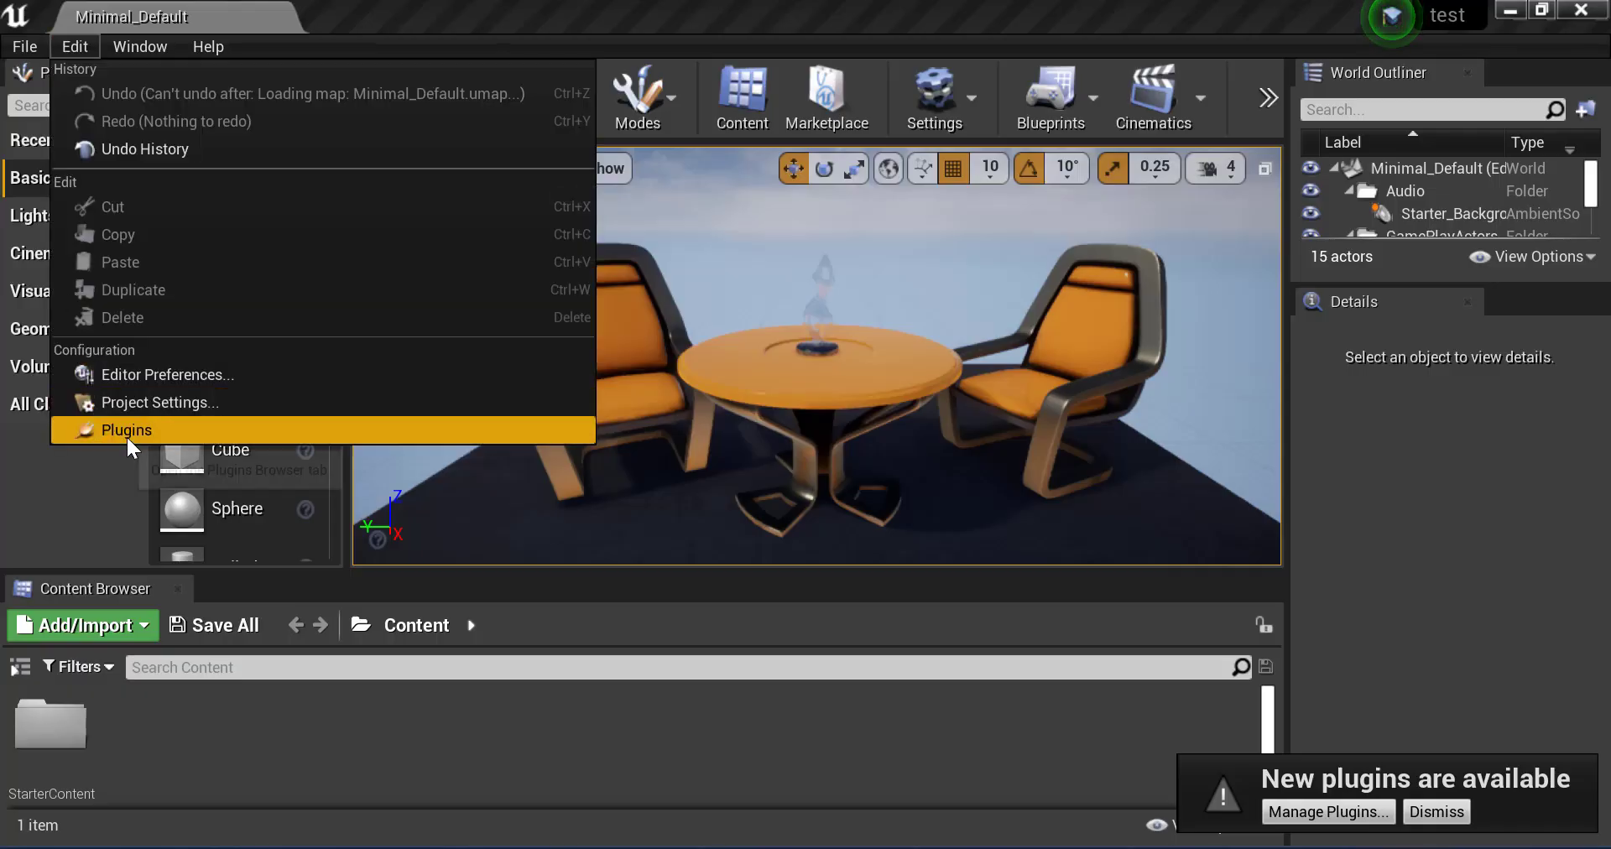
left_click(126, 431)
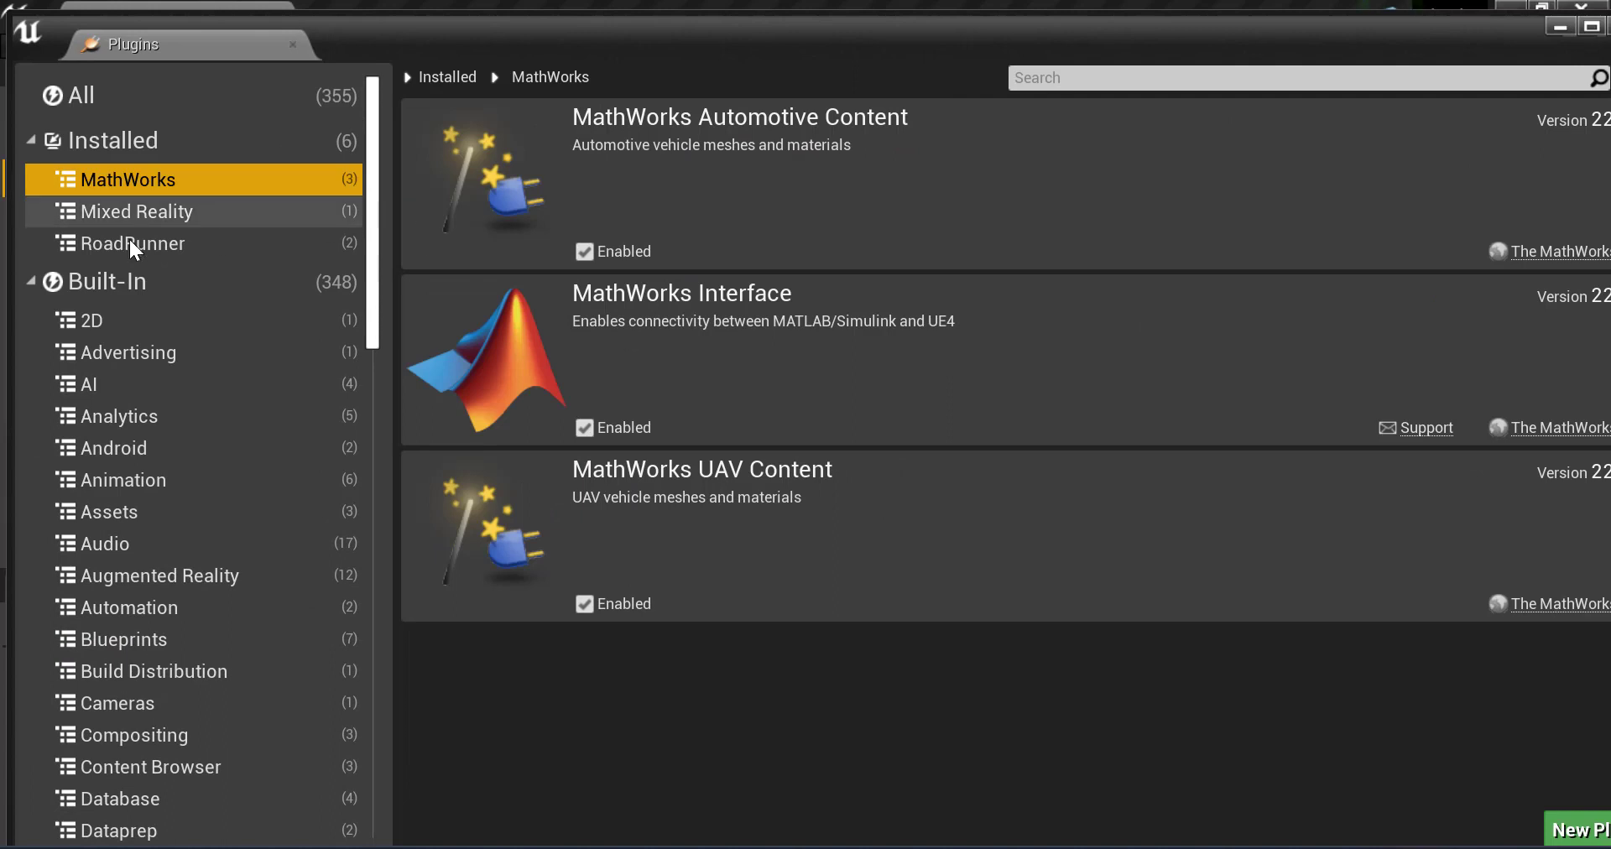
Step: Check the installed RoadRunner plugins, then import RR_unreal into StarterContent
left_click(129, 240)
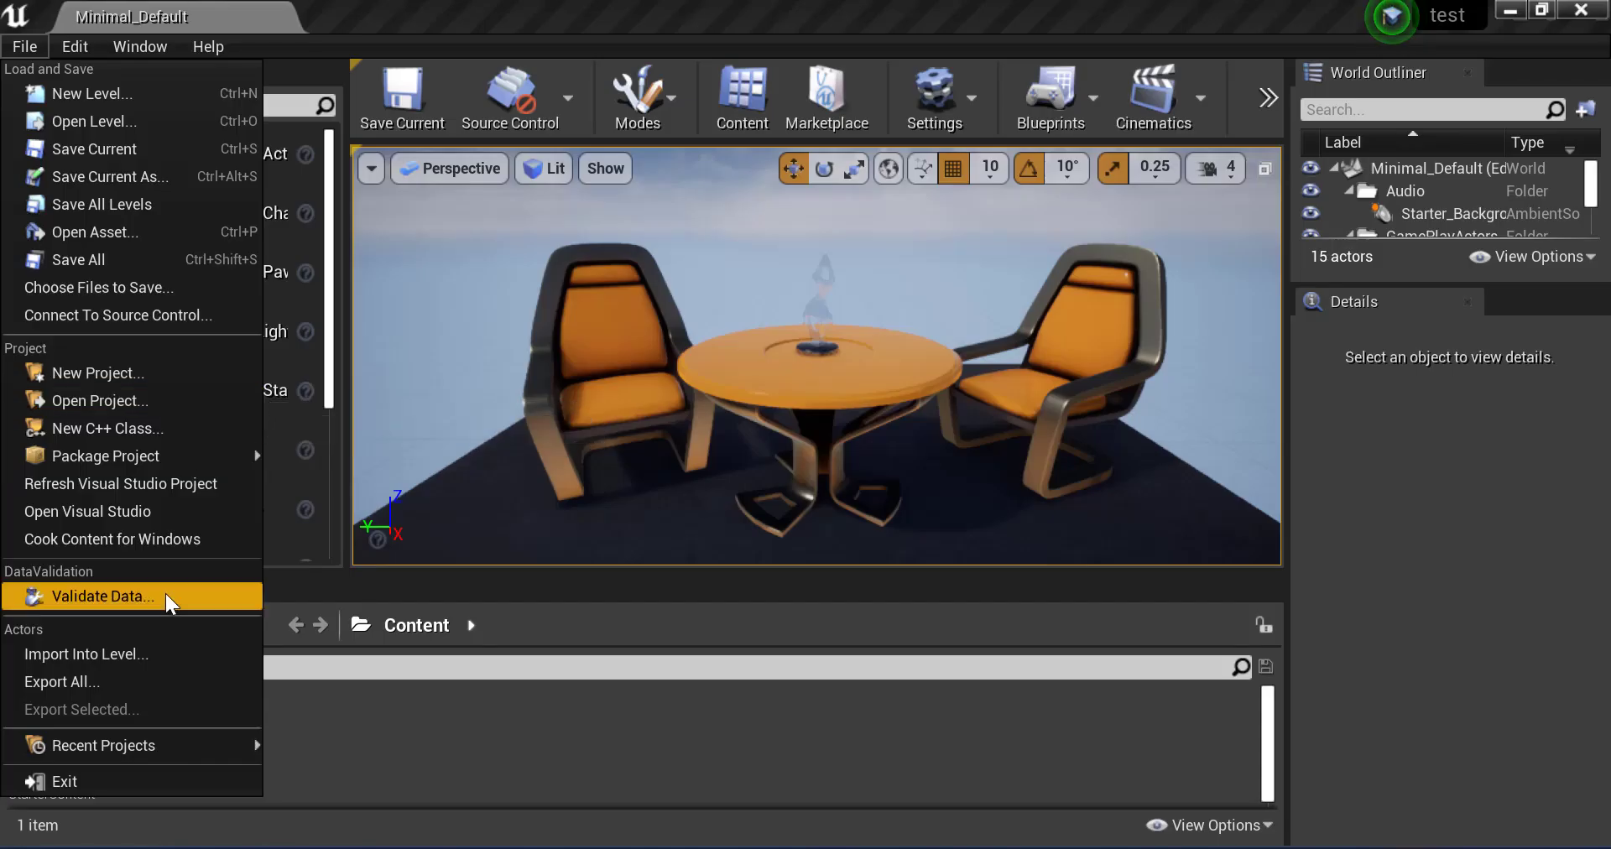
left_click(170, 656)
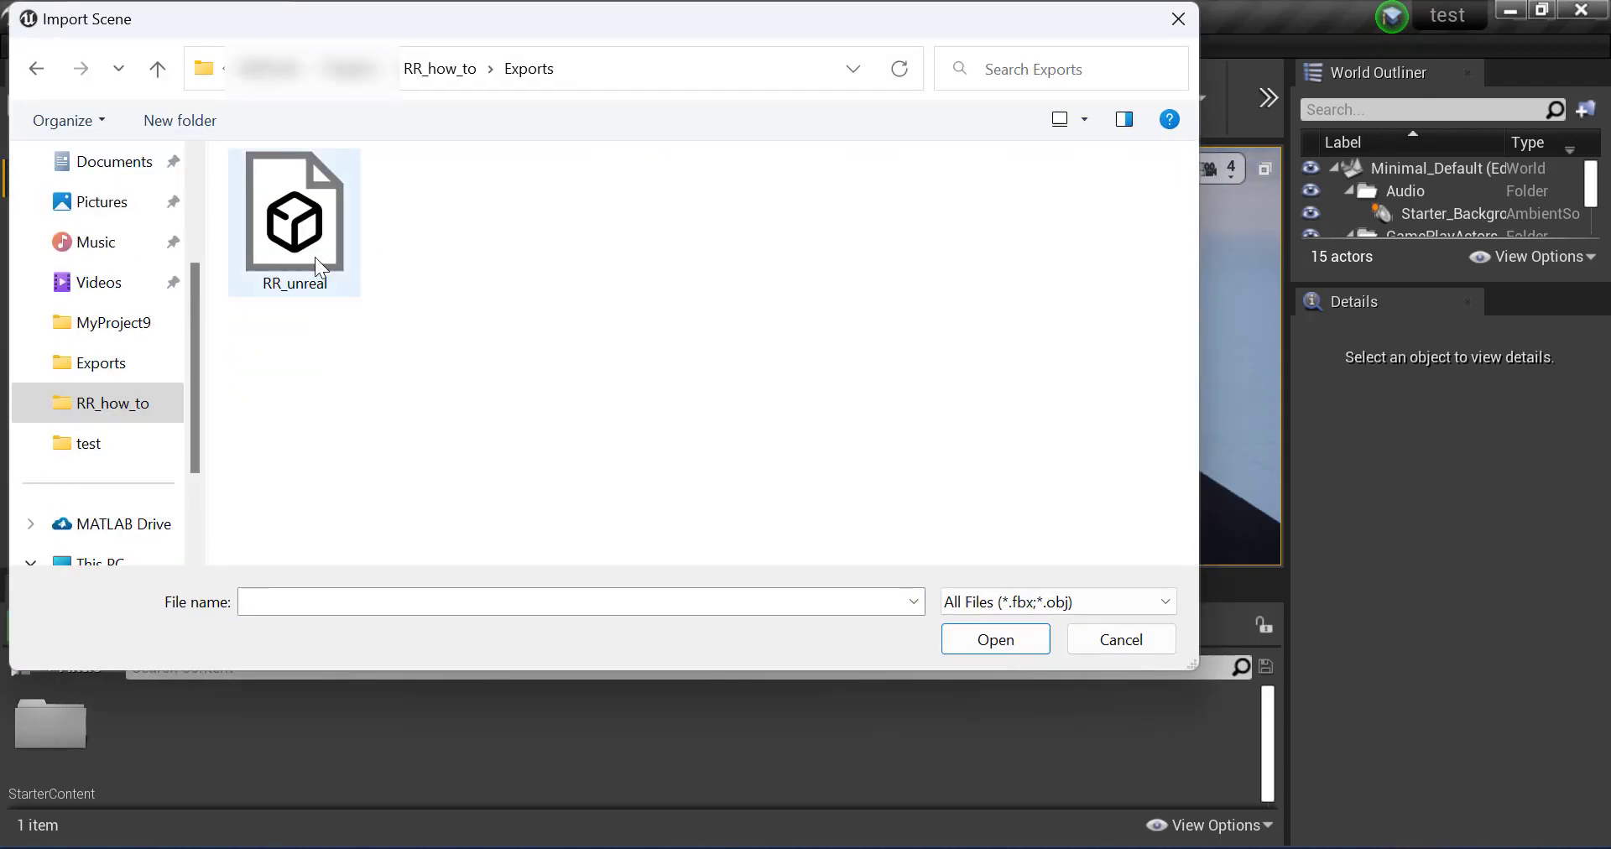
left_click(315, 256)
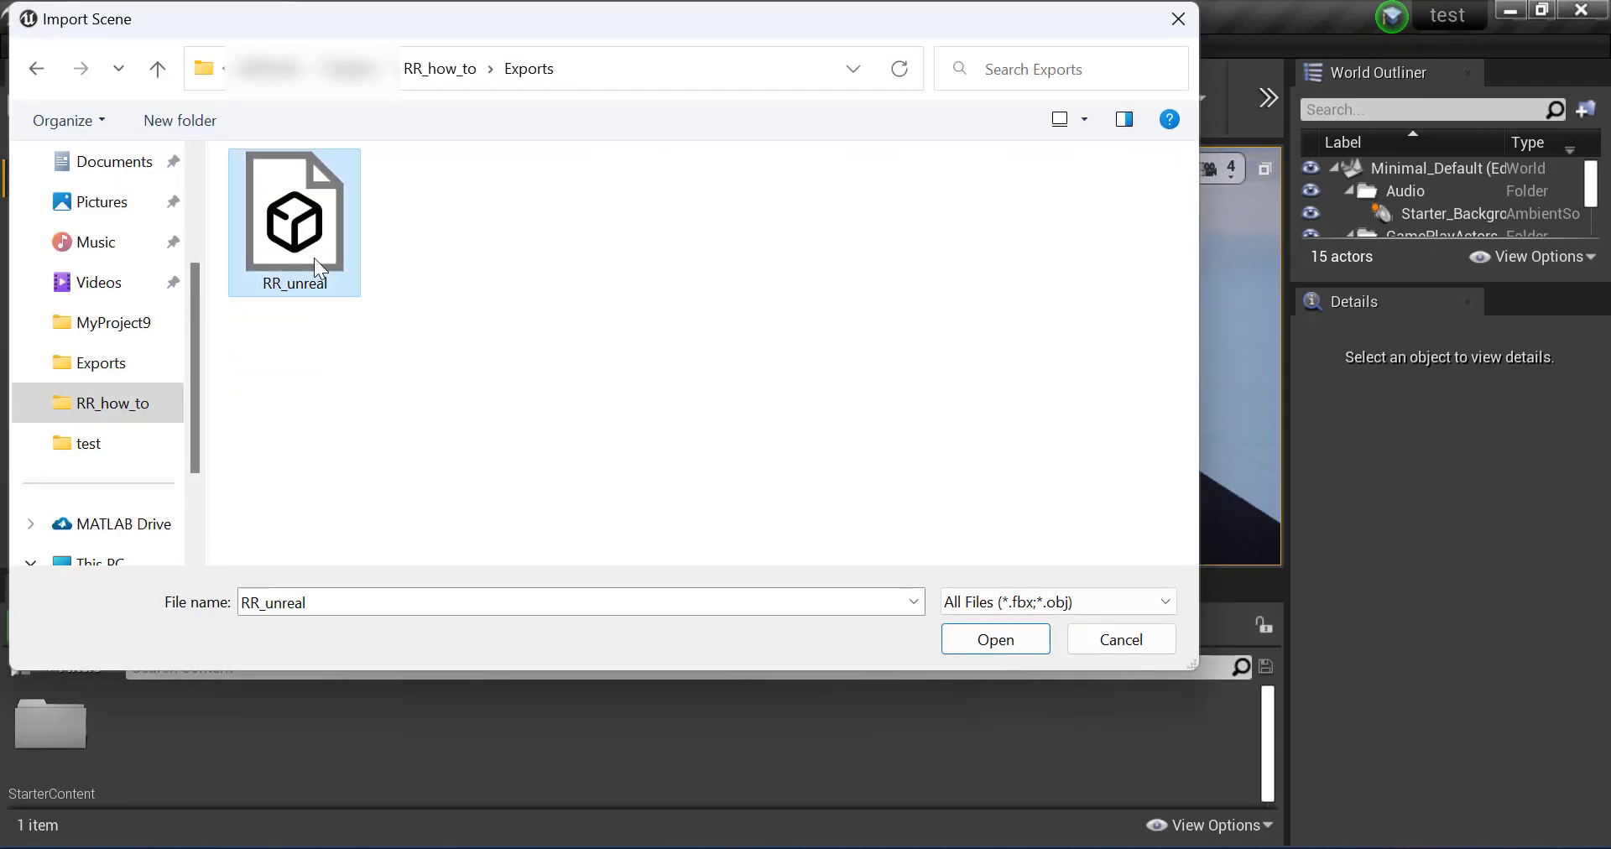
left_click(971, 638)
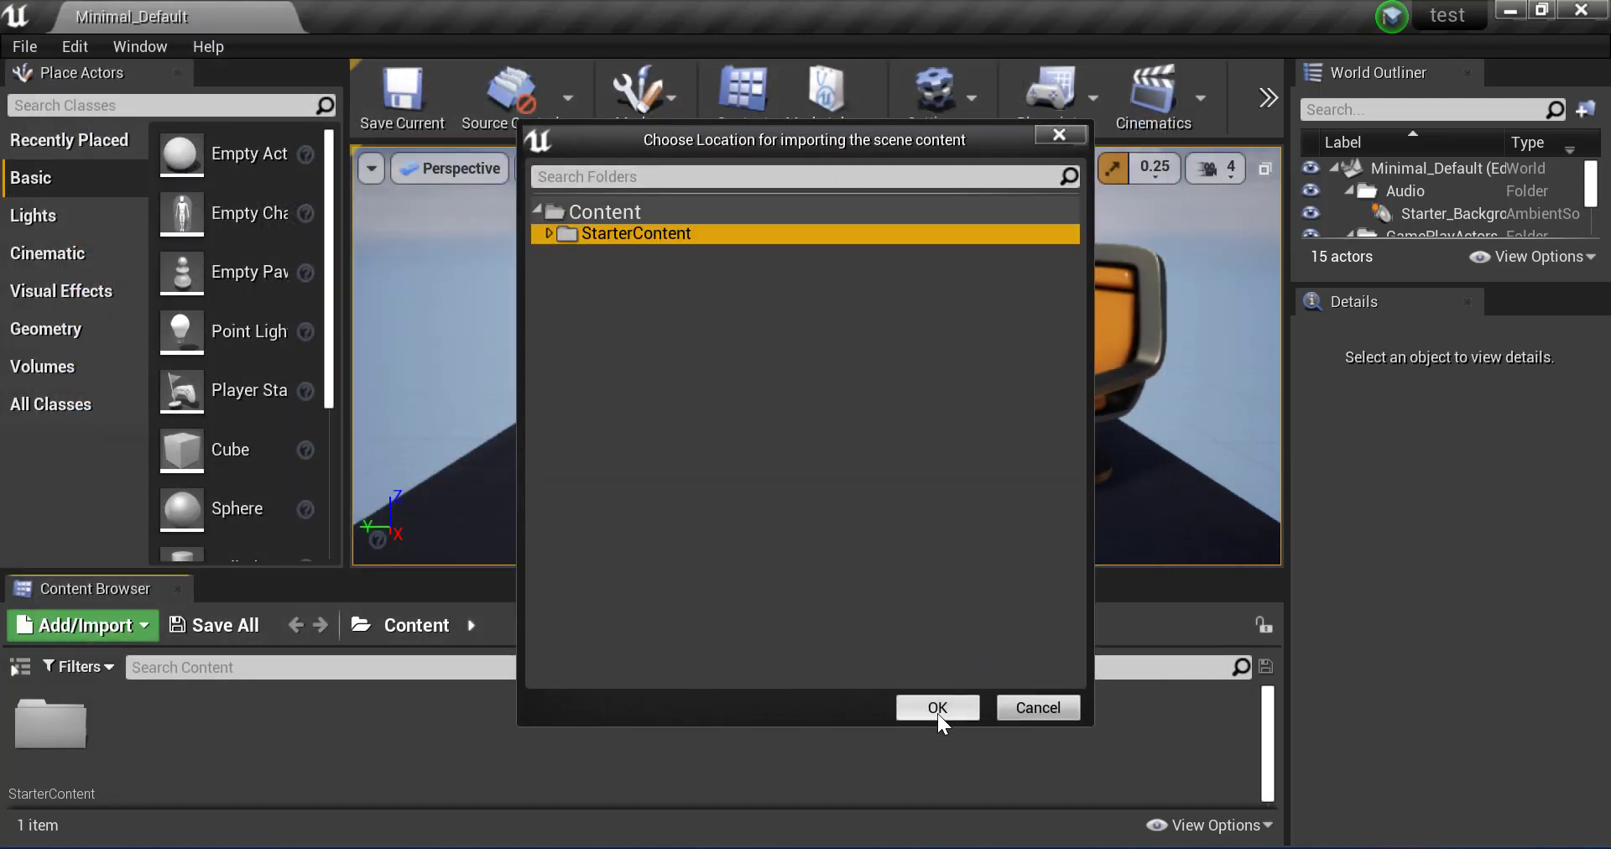
left_click(937, 712)
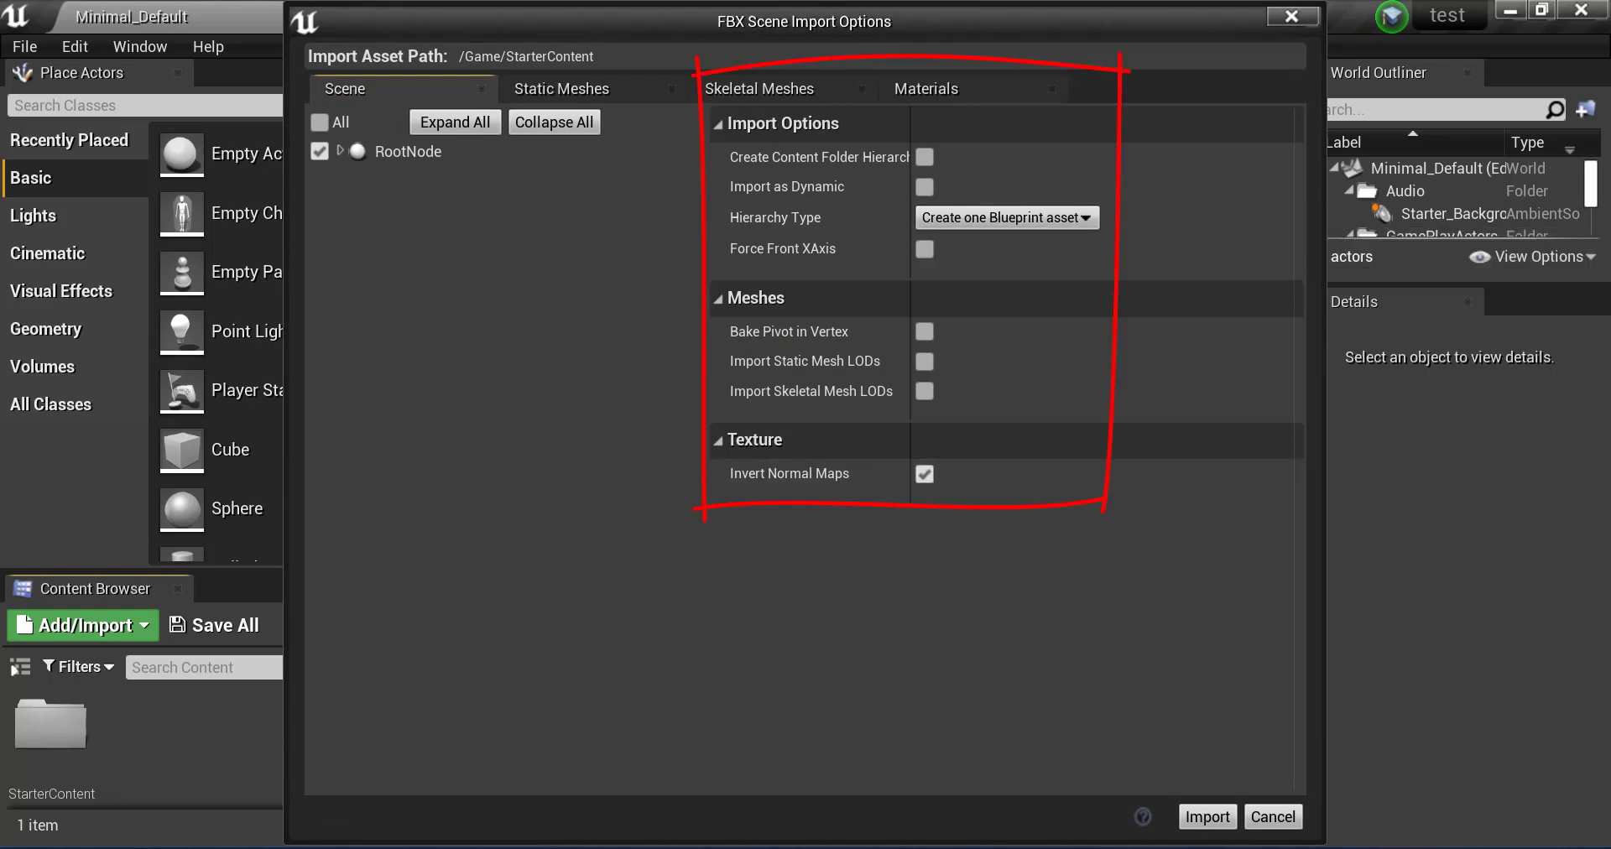
Step: Disable Remove Degenerates, Build Adjacency Buffer and Lightmap UVs, choose Import Normals, and import
left_click(547, 87)
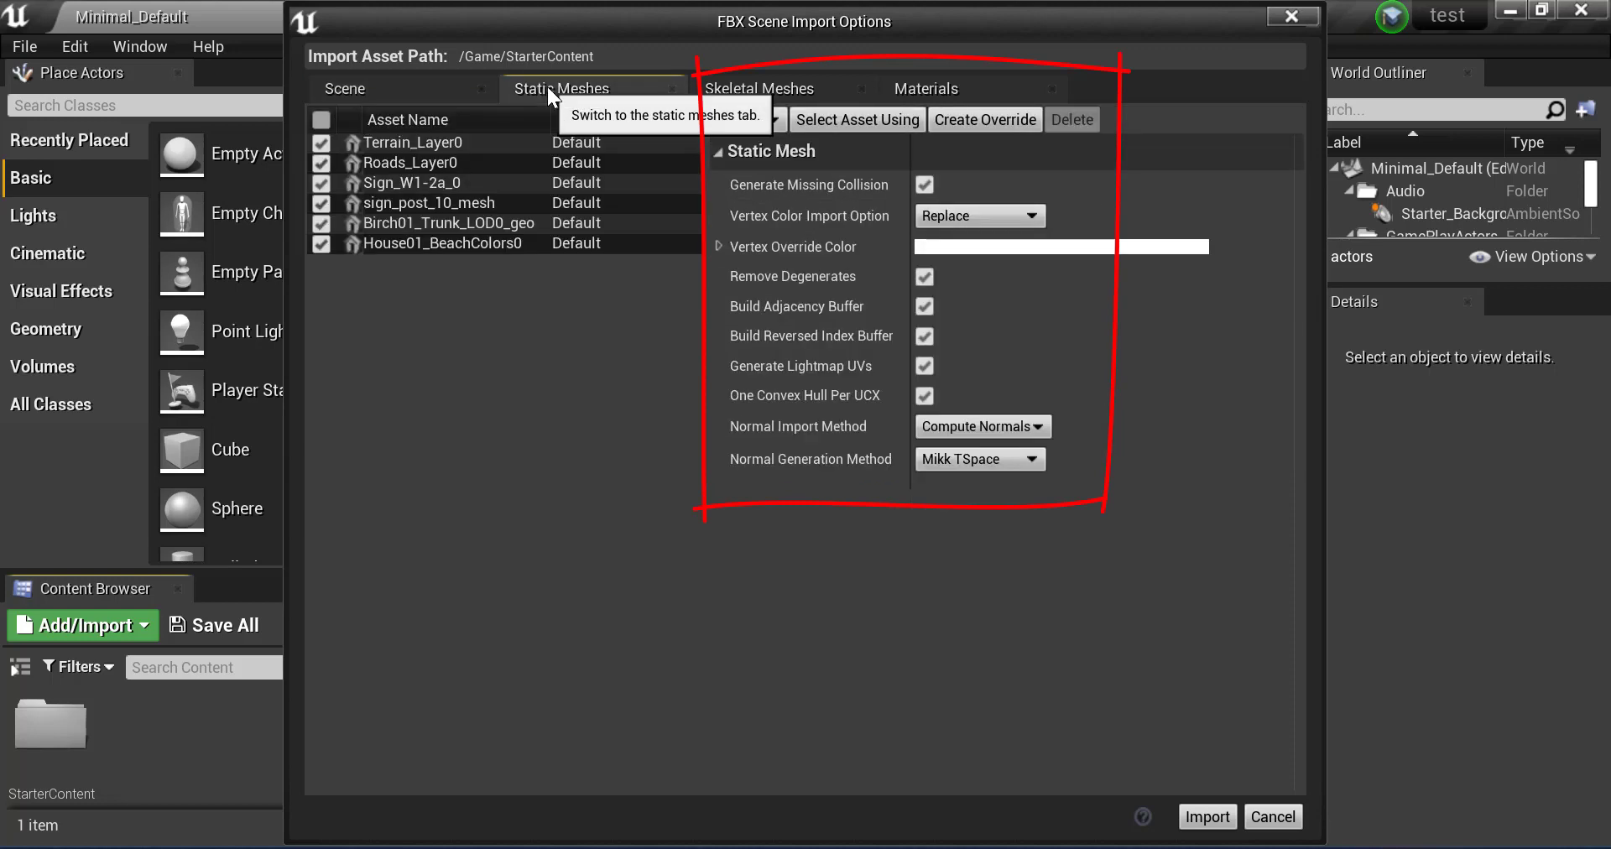
left_click(925, 276)
left_click(925, 307)
left_click(925, 366)
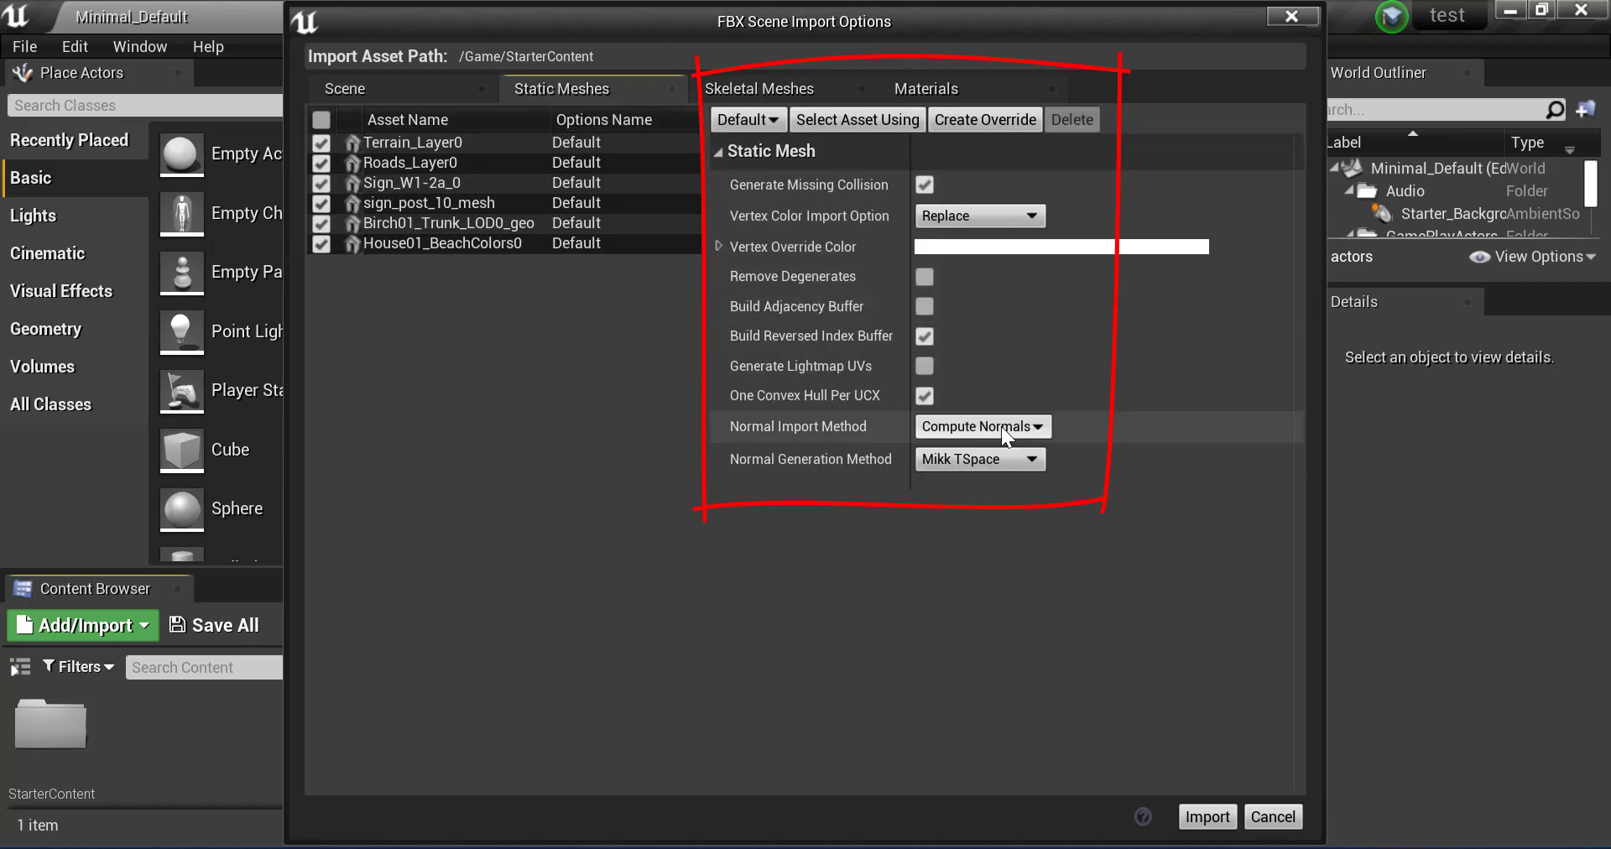
left_click(1000, 426)
left_click(994, 465)
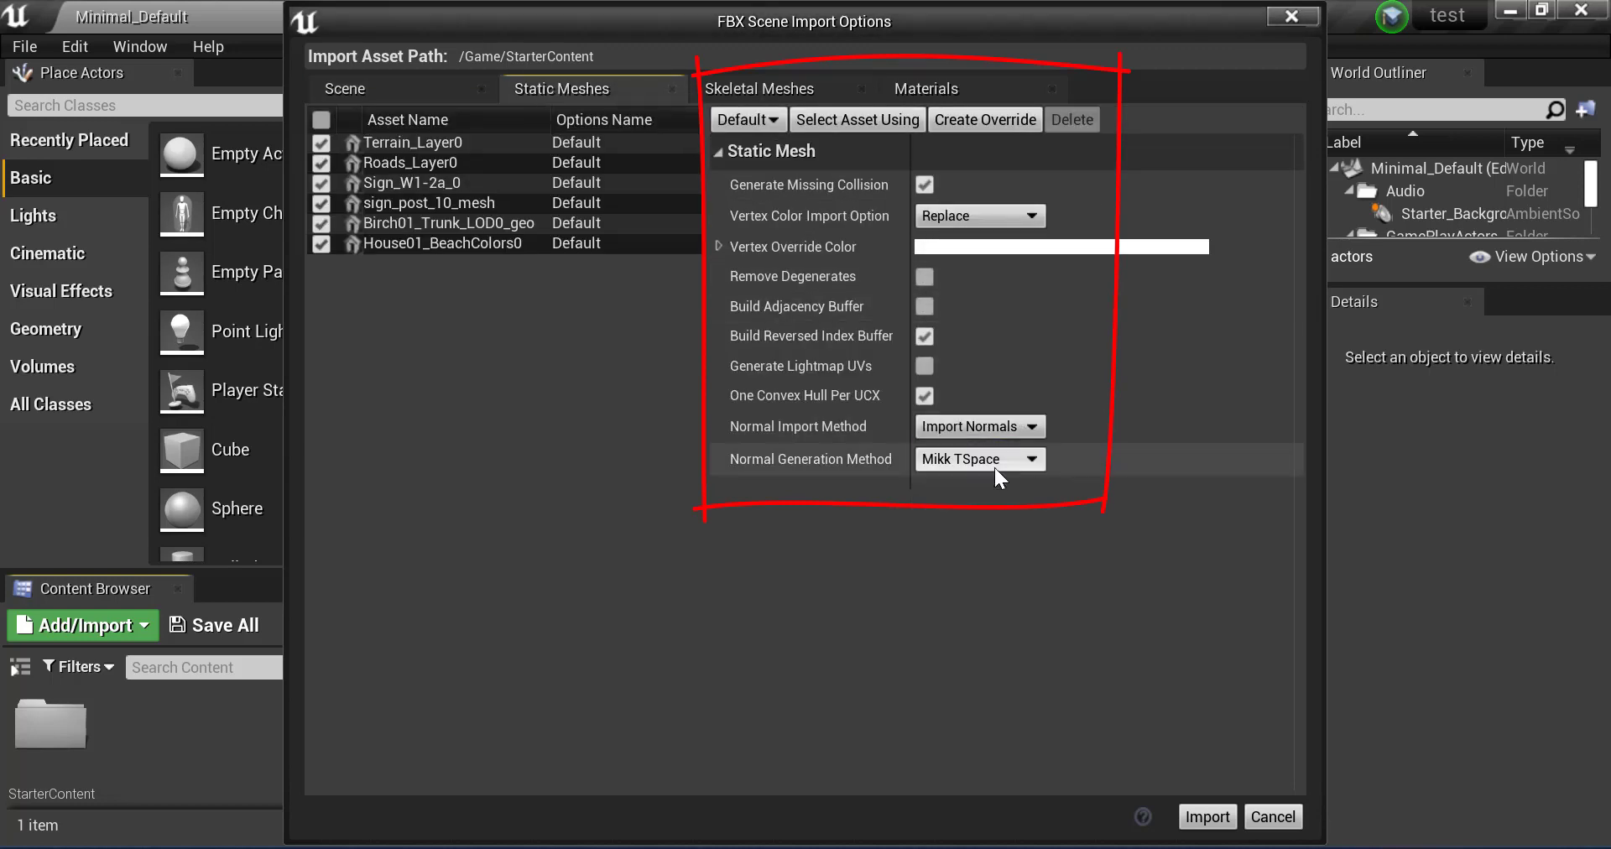
left_click(1209, 824)
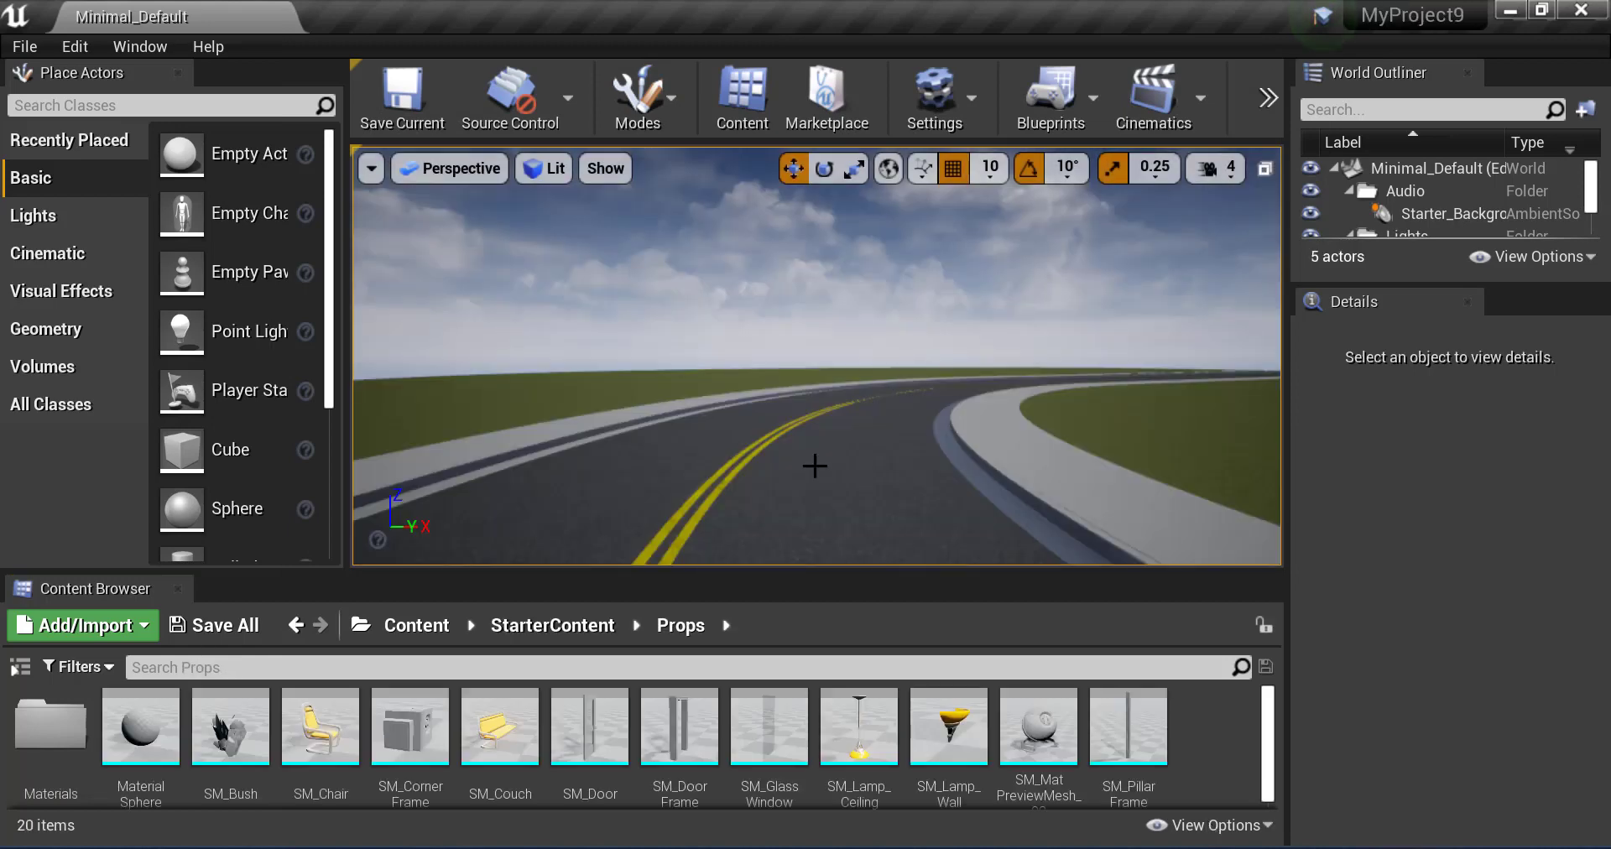
Step: Fly the viewport along the imported road and open the Build options
mouse_move(813, 464)
left_mouse_down()
mouse_move(808, 489)
mouse_move(841, 507)
mouse_move(984, 468)
mouse_move(1275, 470)
left_mouse_up()
left_click(1272, 93)
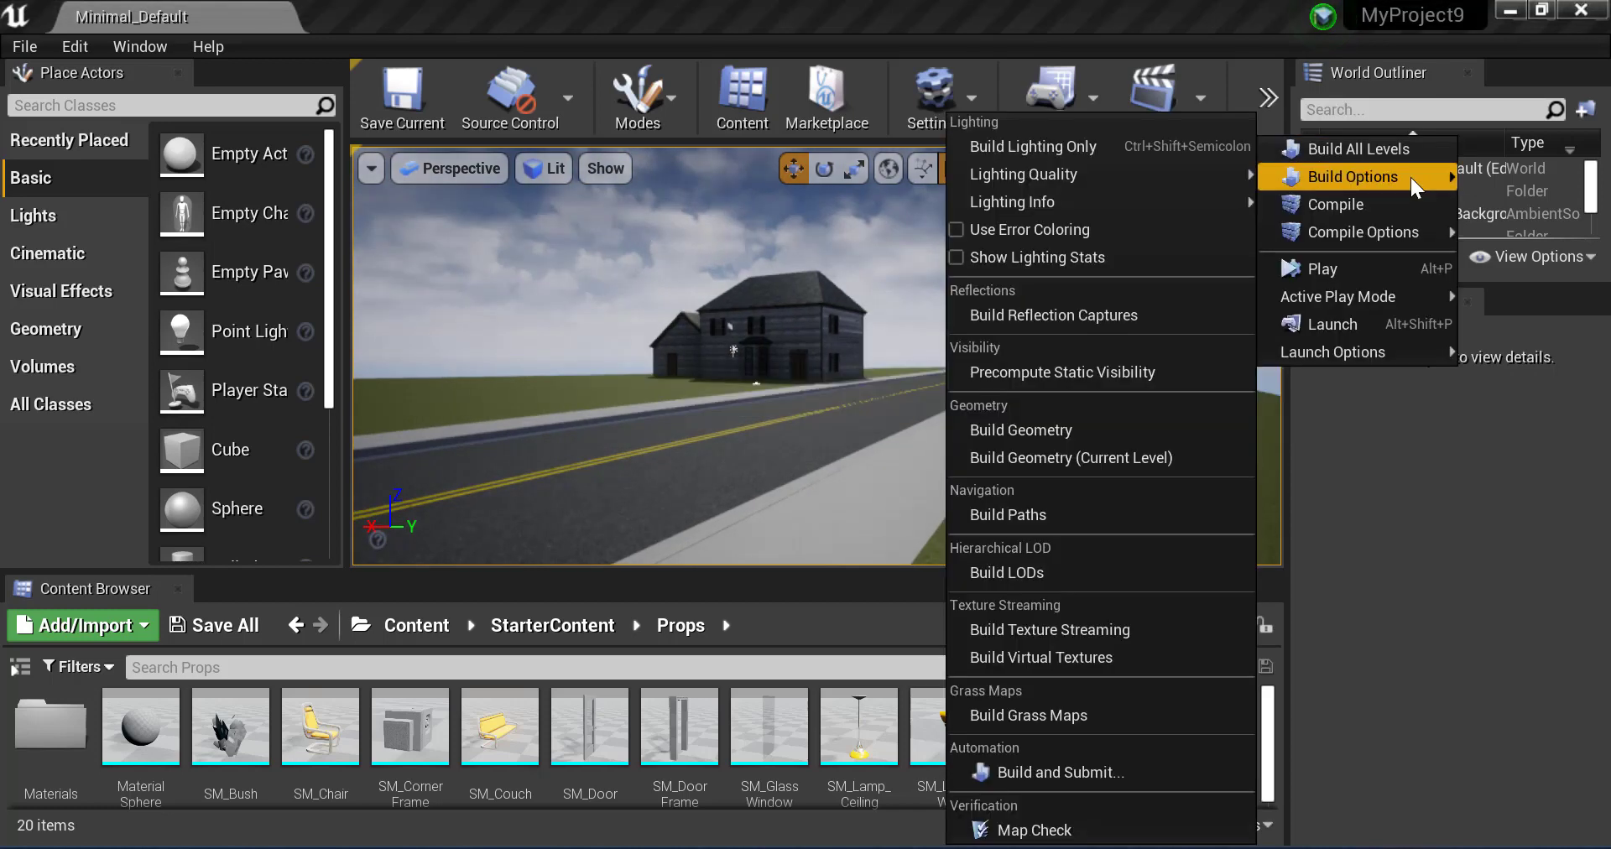
mouse_move(1360, 149)
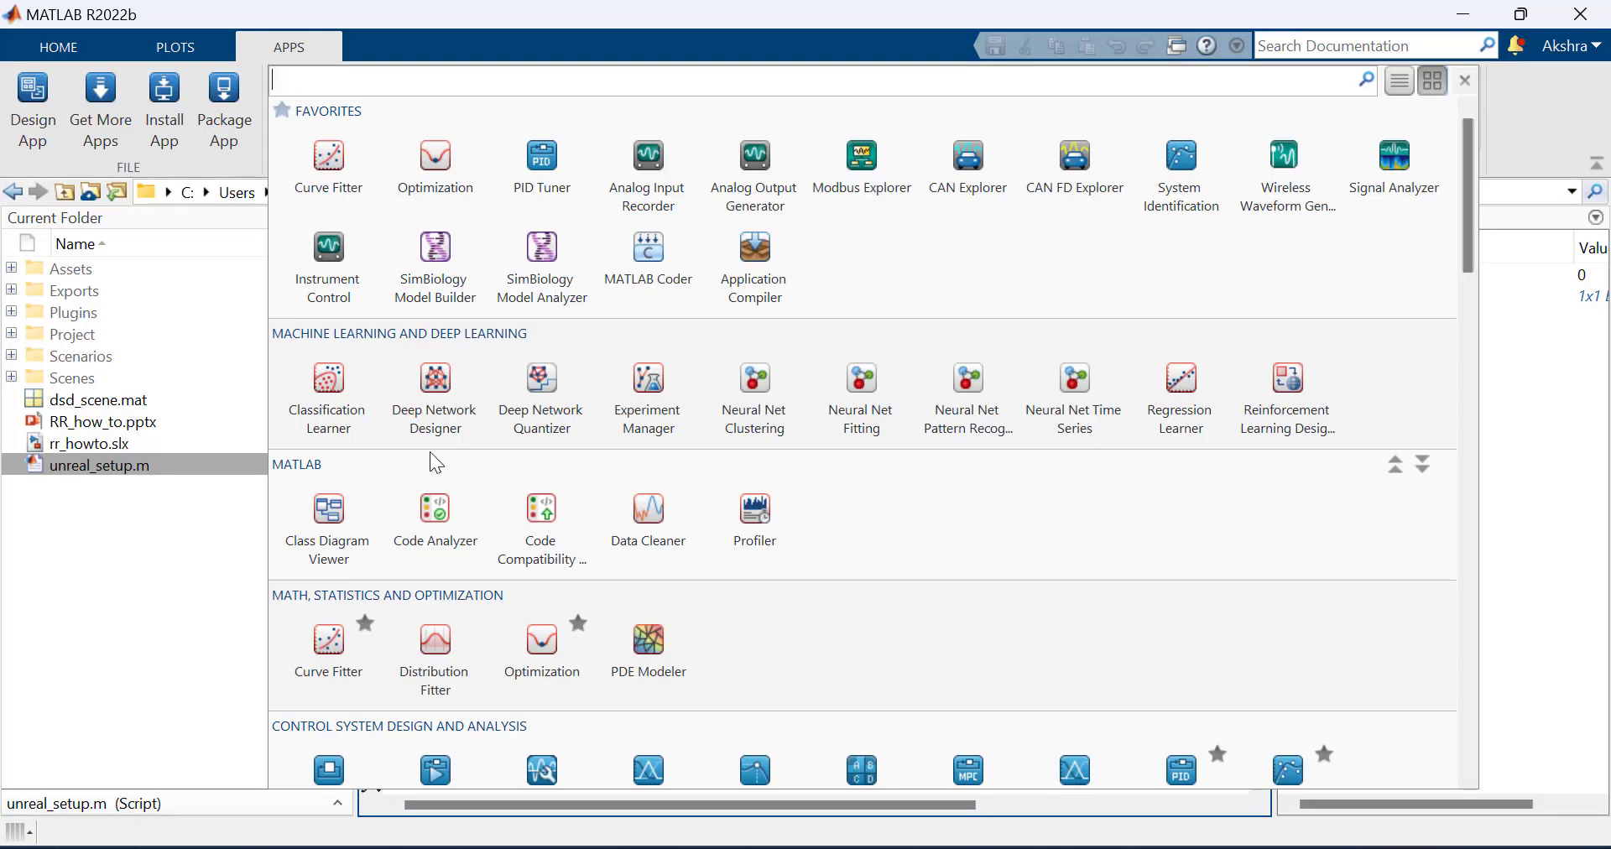
Step: Launch Driving Scenario Designer and import the RR_unreal.xodr OpenDRIVE road from the Exports folder
scroll(441, 521, "down", 3)
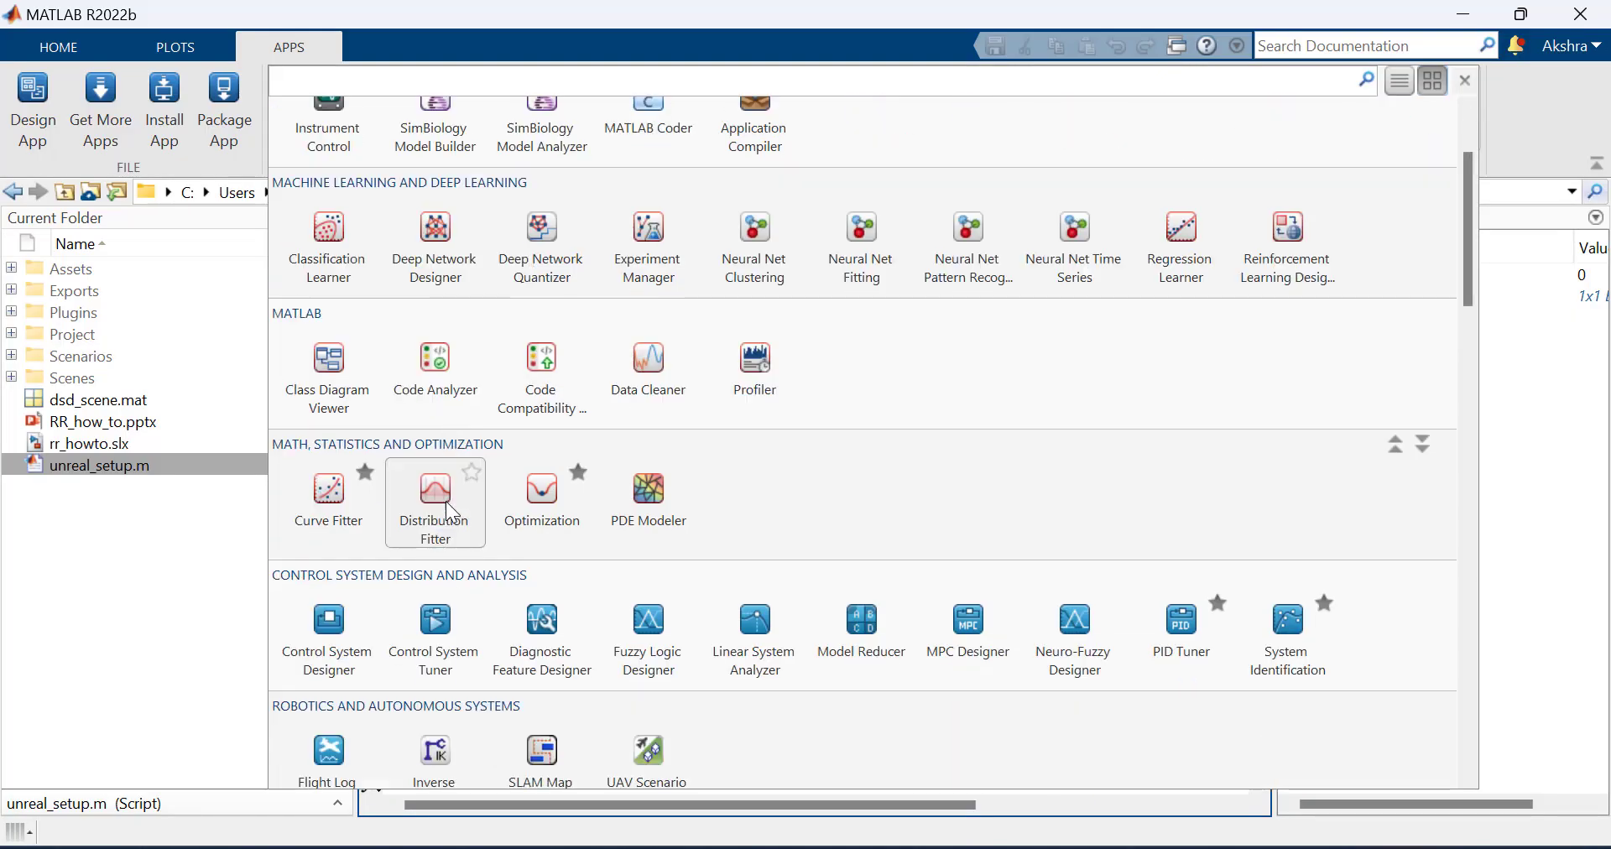
scroll(333, 768, "down", 3)
left_click(334, 693)
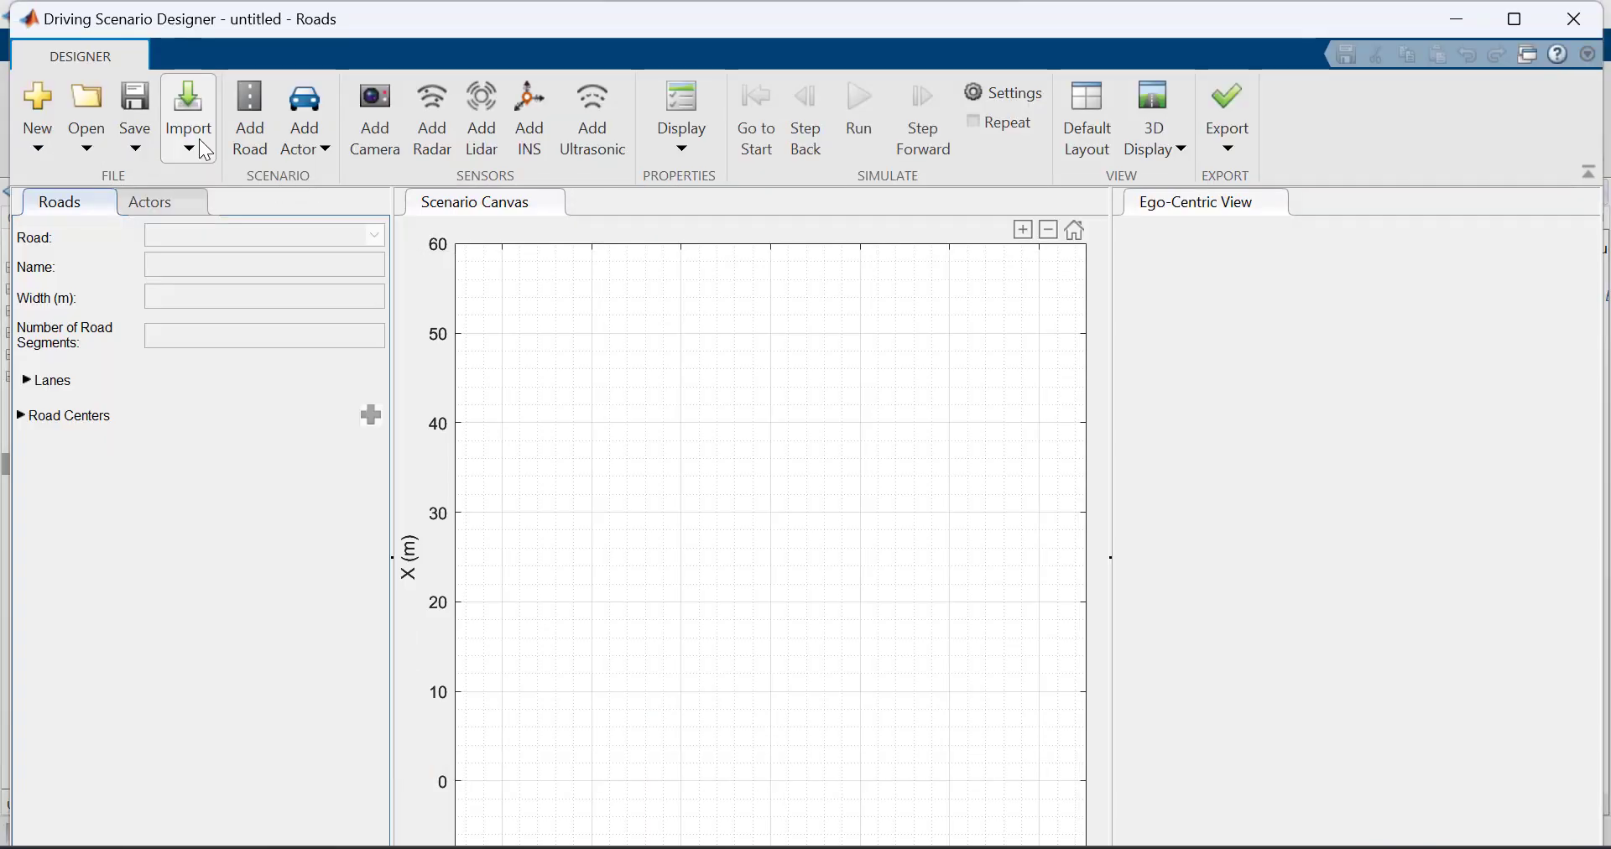
left_click(199, 139)
left_click(282, 233)
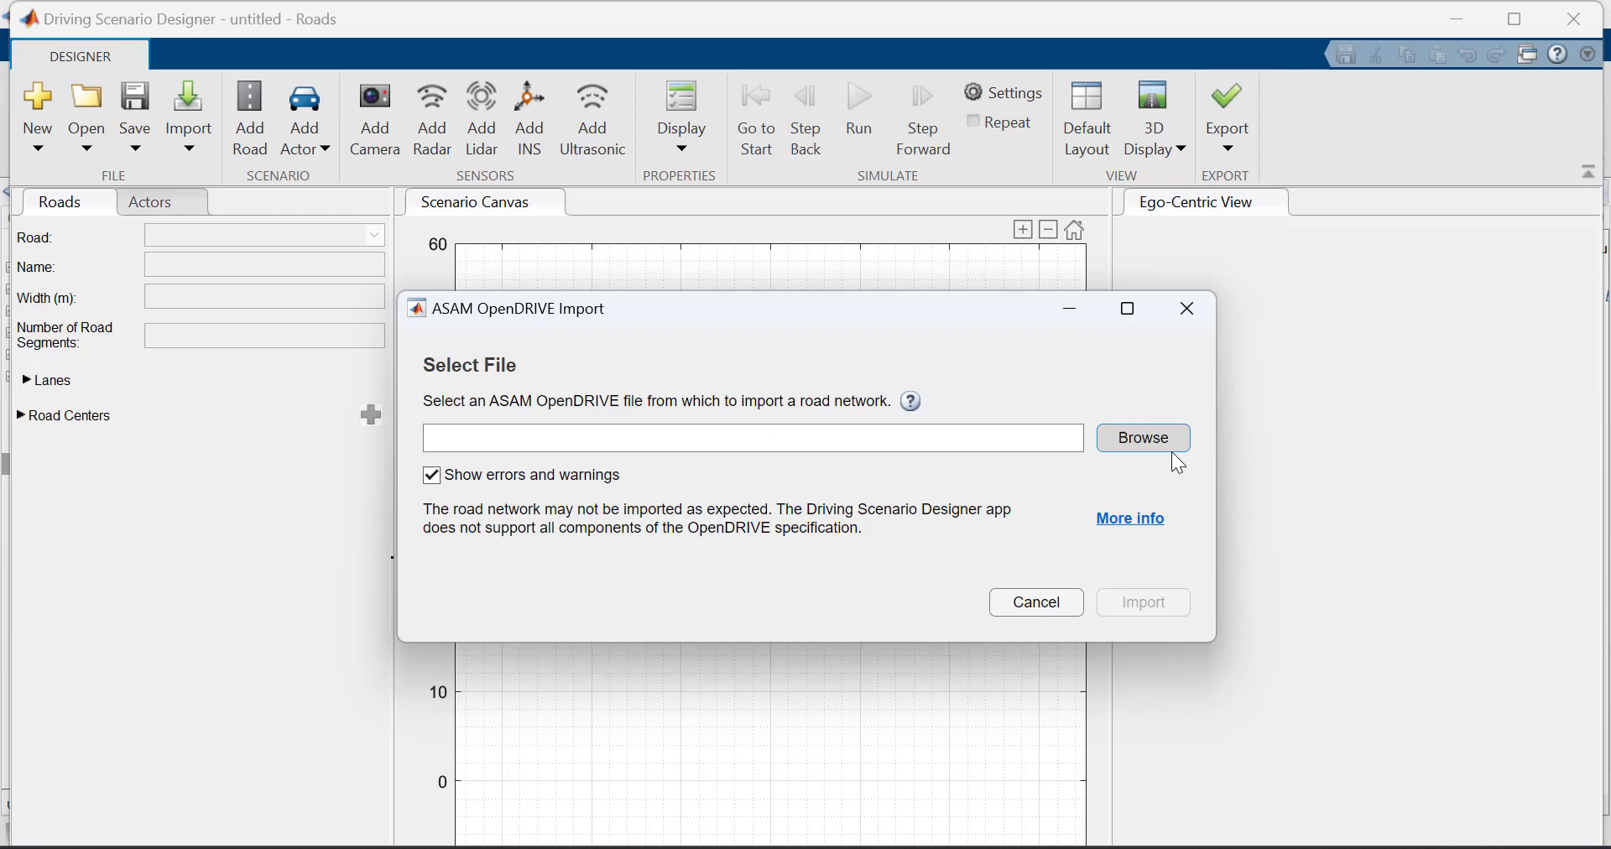
left_click(1171, 450)
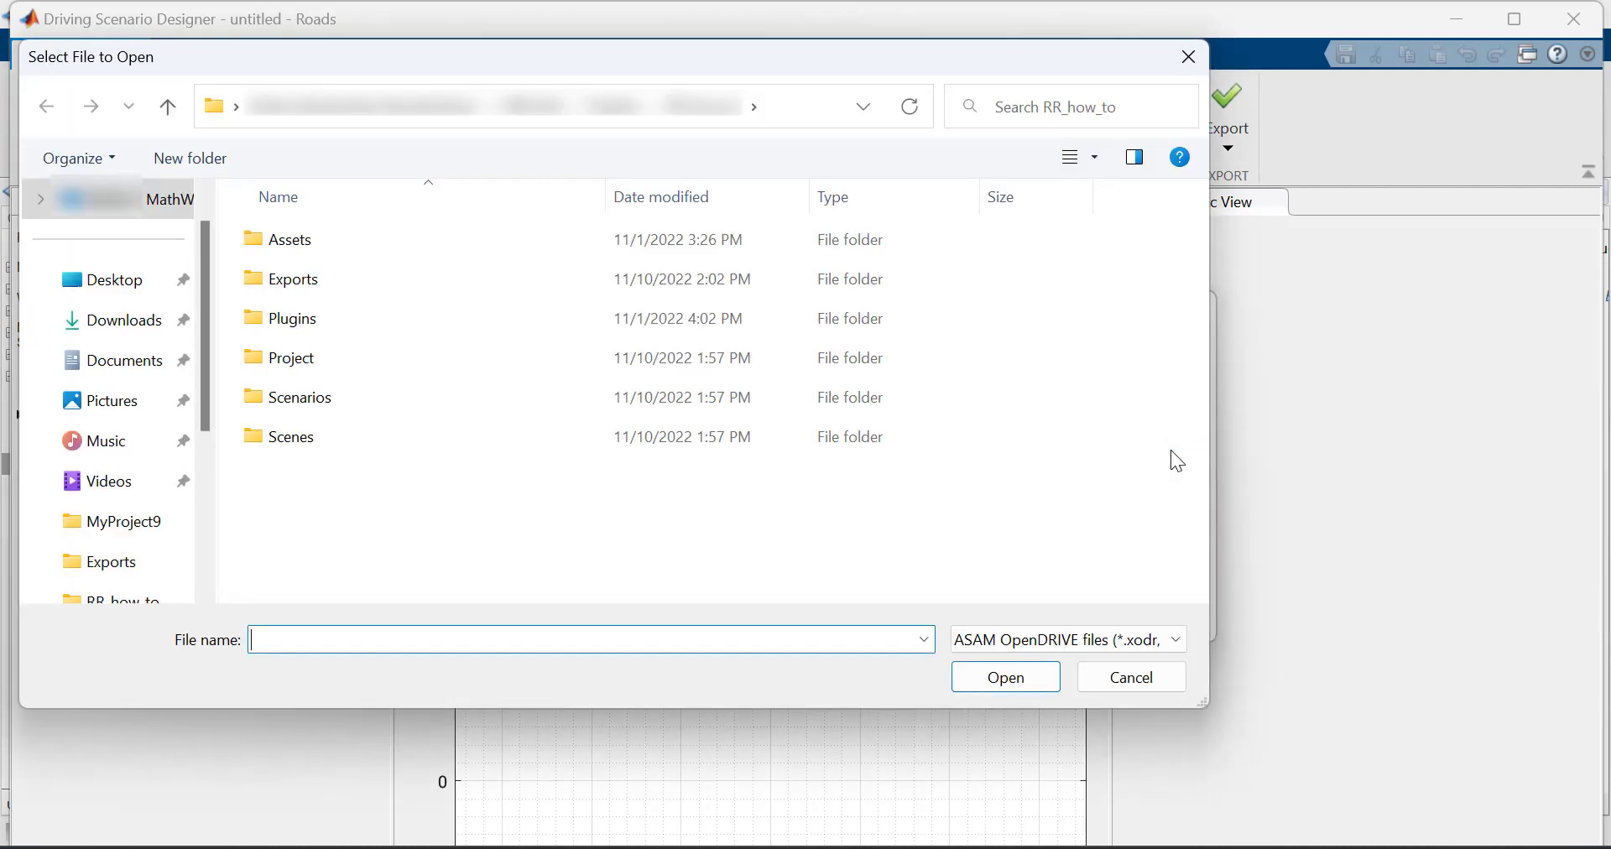
double_click(524, 279)
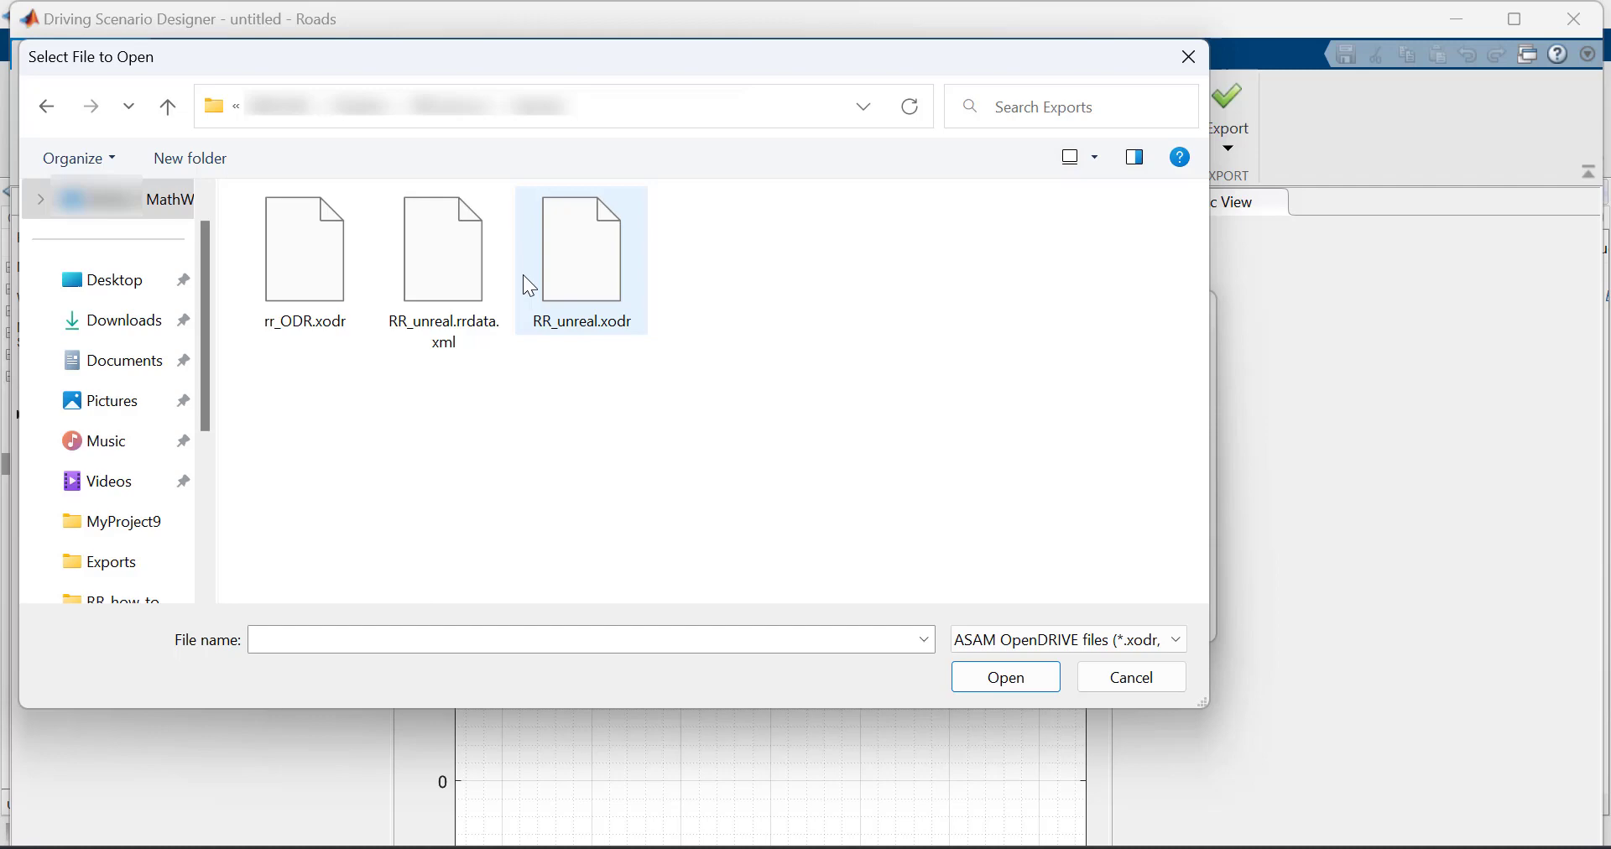
left_click(551, 277)
left_click(974, 675)
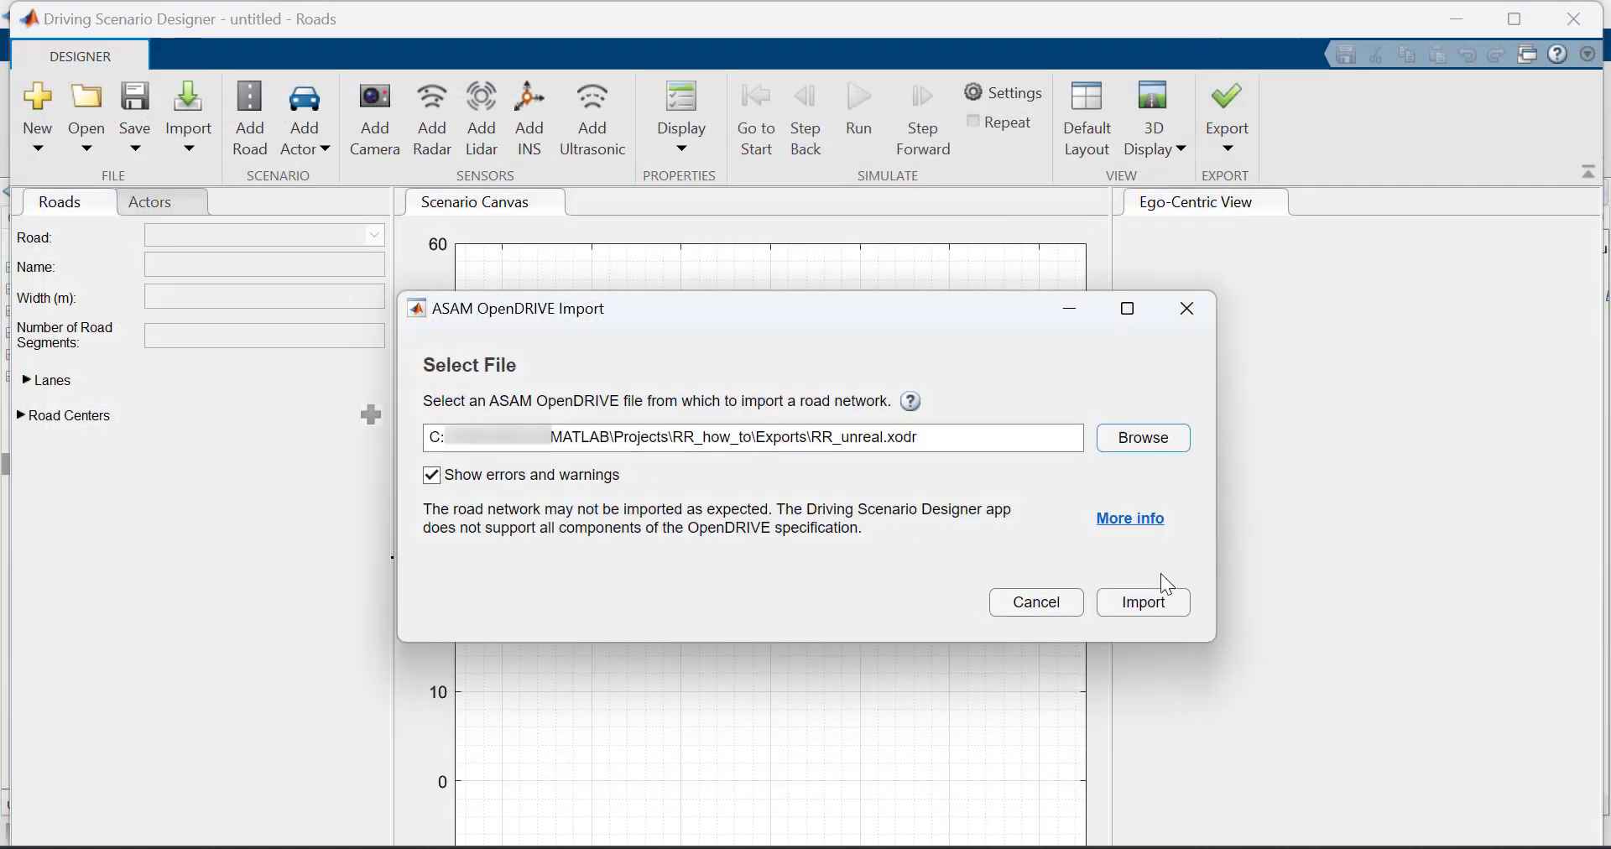
left_click(1165, 601)
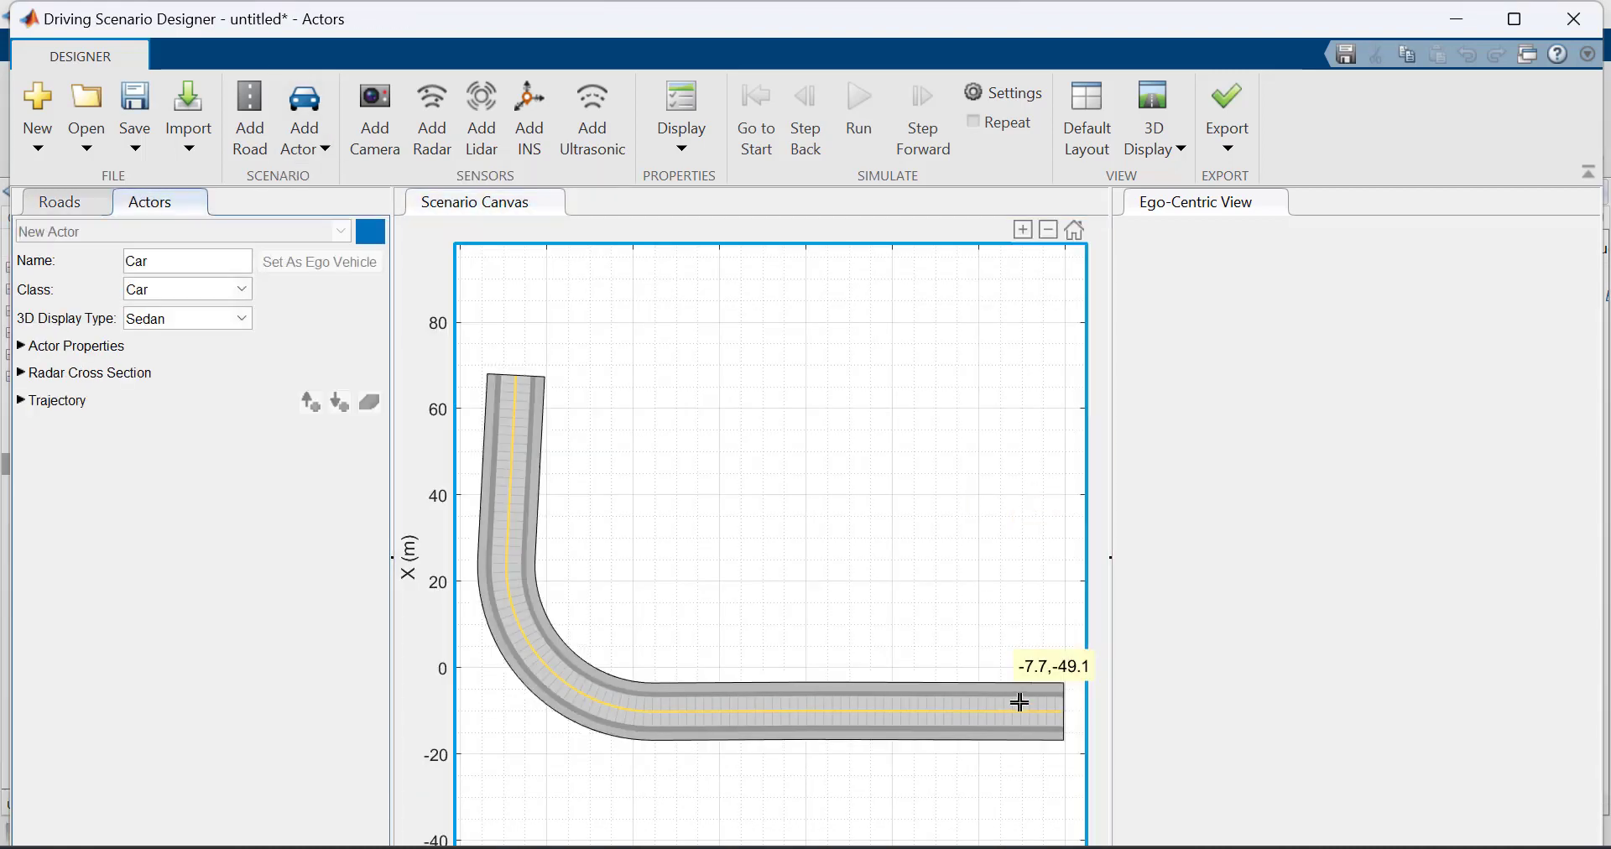
Step: Place an ego car on the straight road section and set its yaw to 90
left_click(1020, 703)
left_click(25, 351)
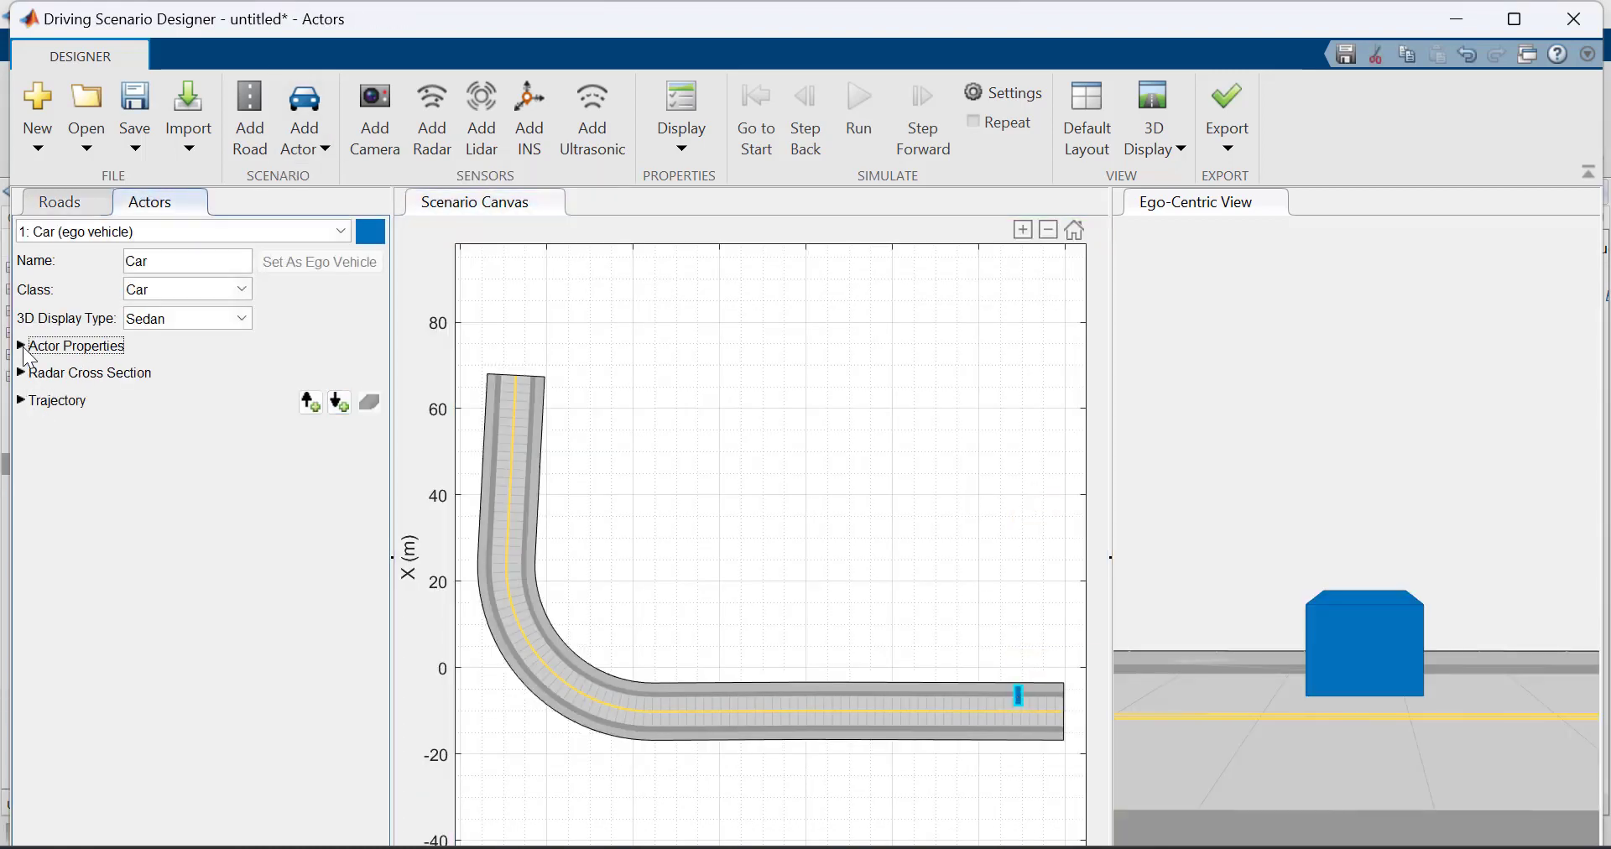
left_click(25, 351)
left_click(302, 488)
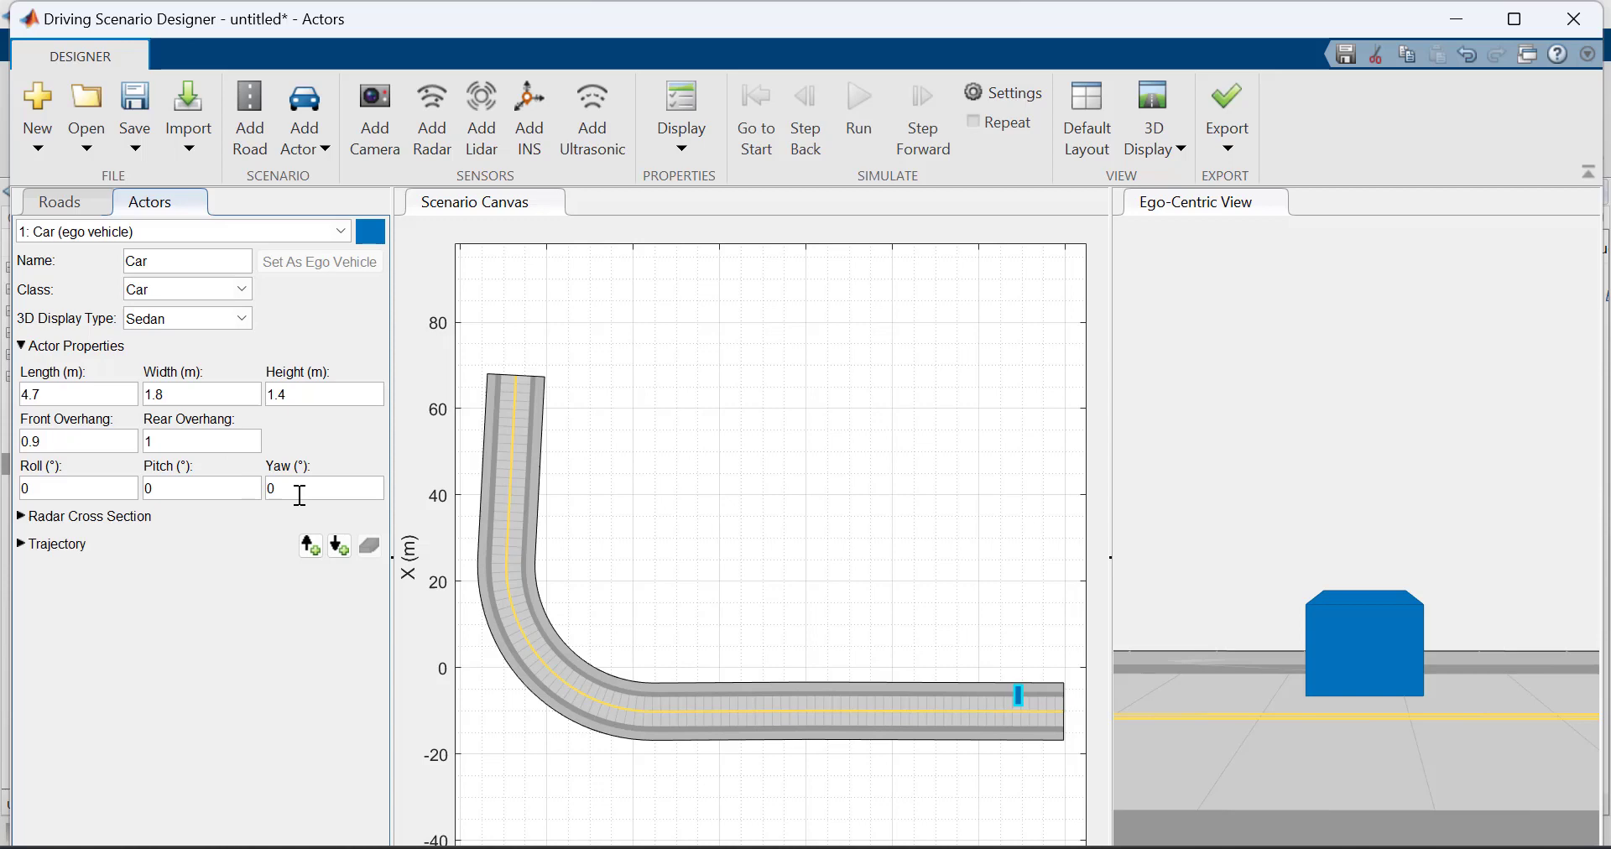
type("90")
key("Return")
Step: Give the ego car forward waypoints along the straight road and into the curve
left_click(846, 704)
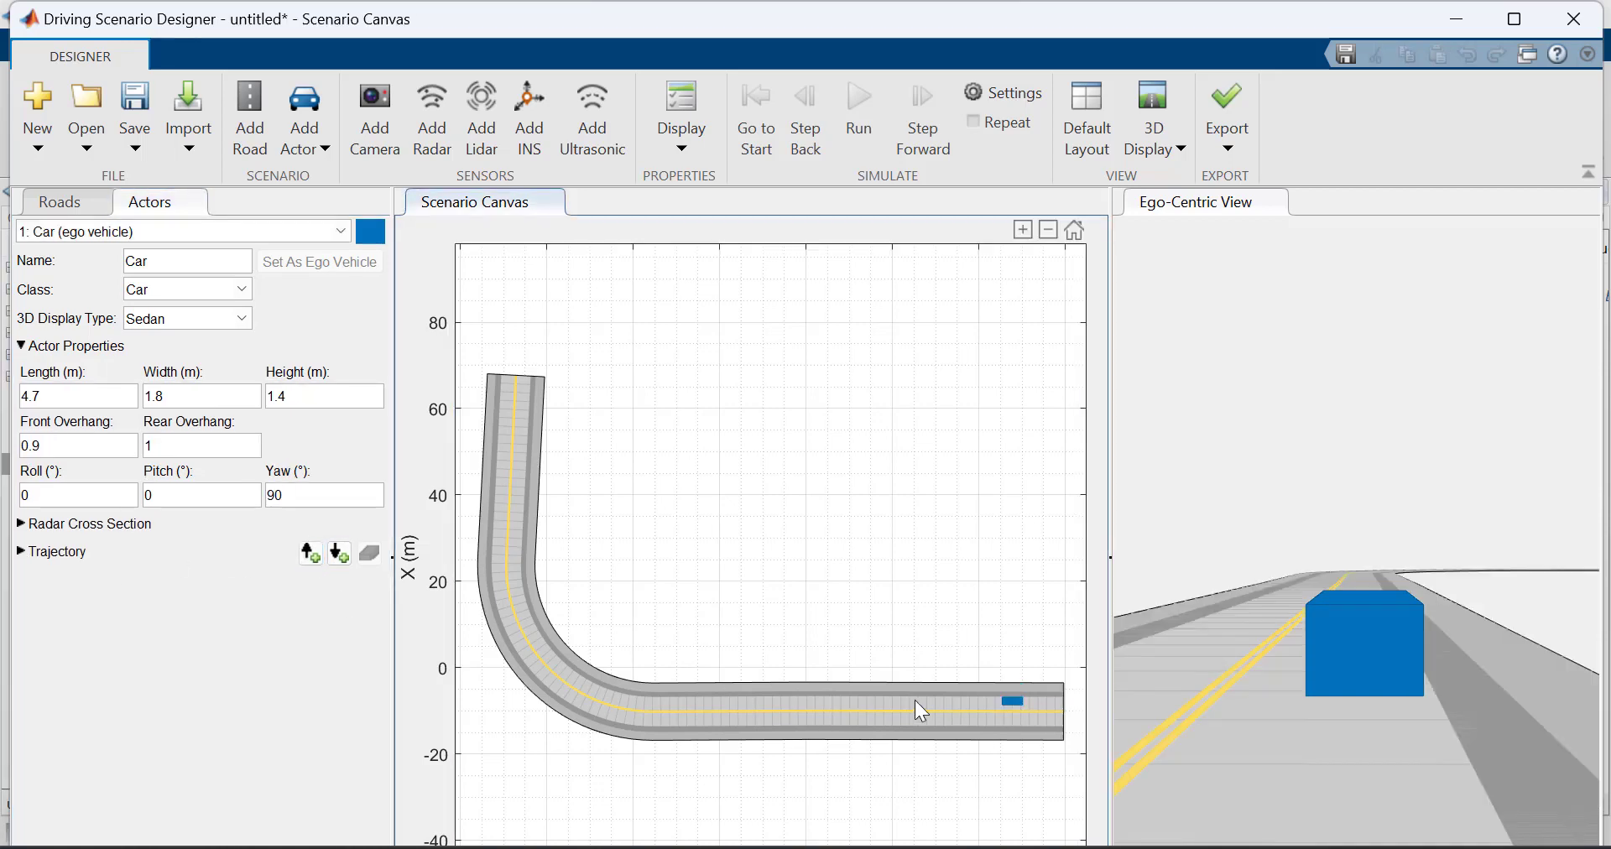
left_click(1014, 705)
left_click(865, 701)
left_click(668, 704)
left_click(566, 679)
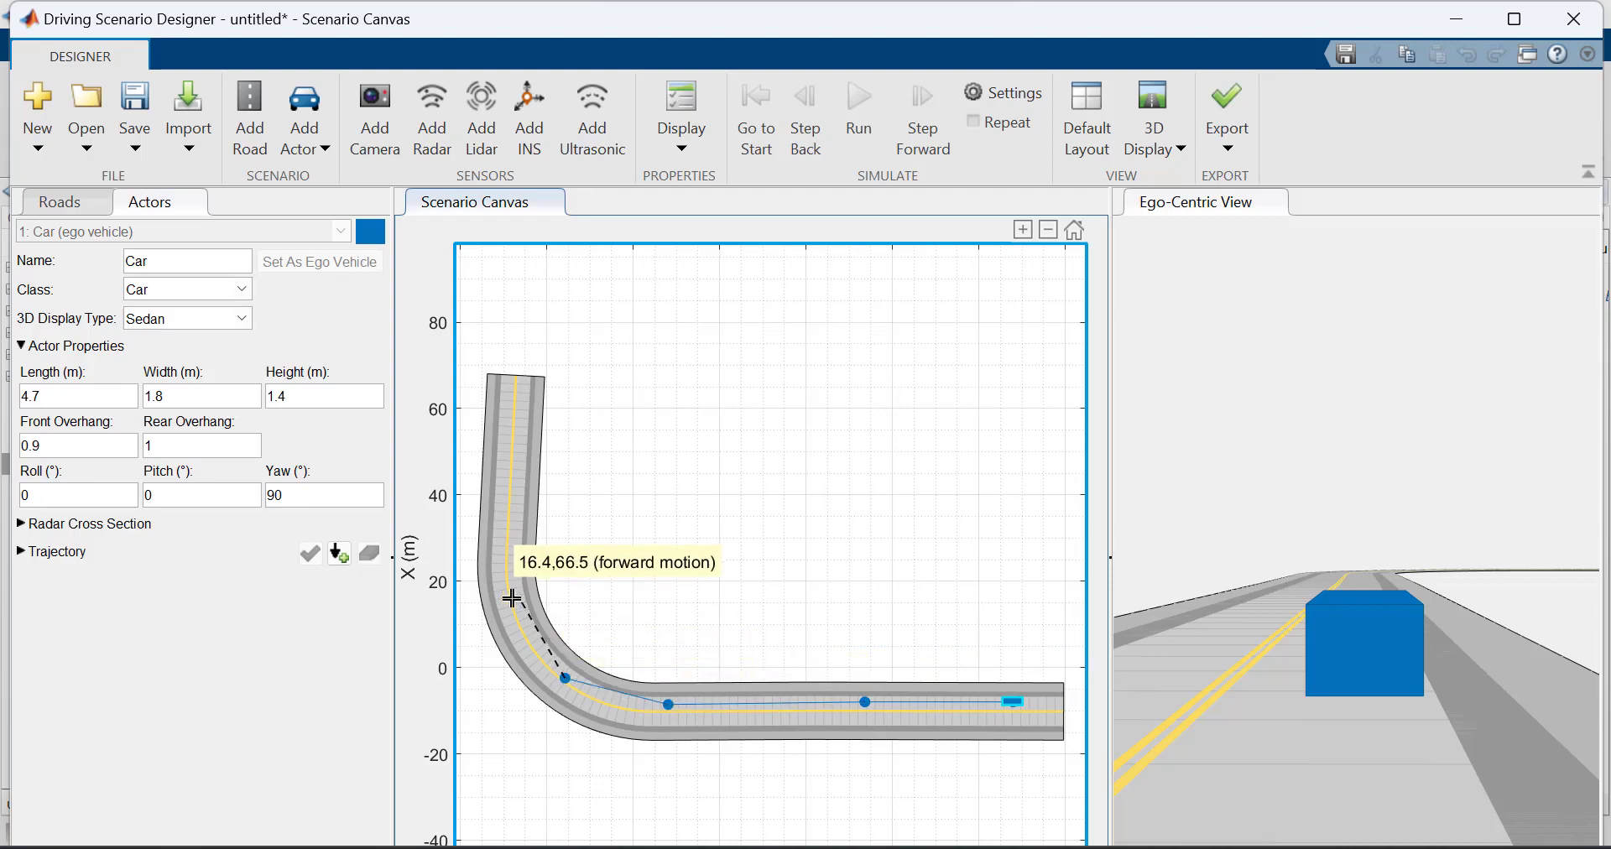
double_click(516, 593)
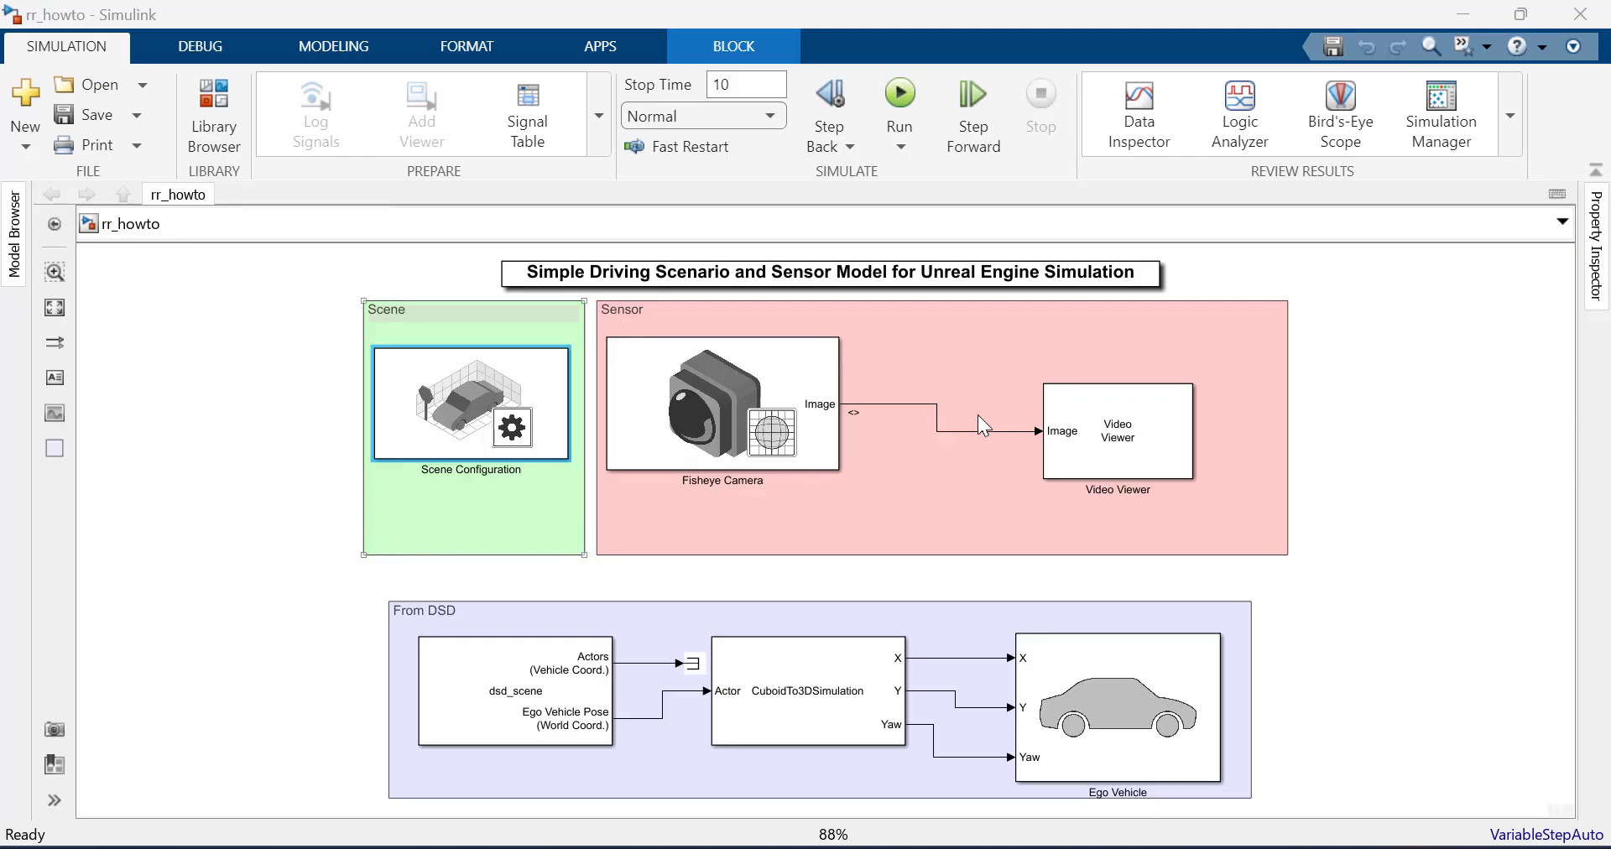
left_click(978, 414)
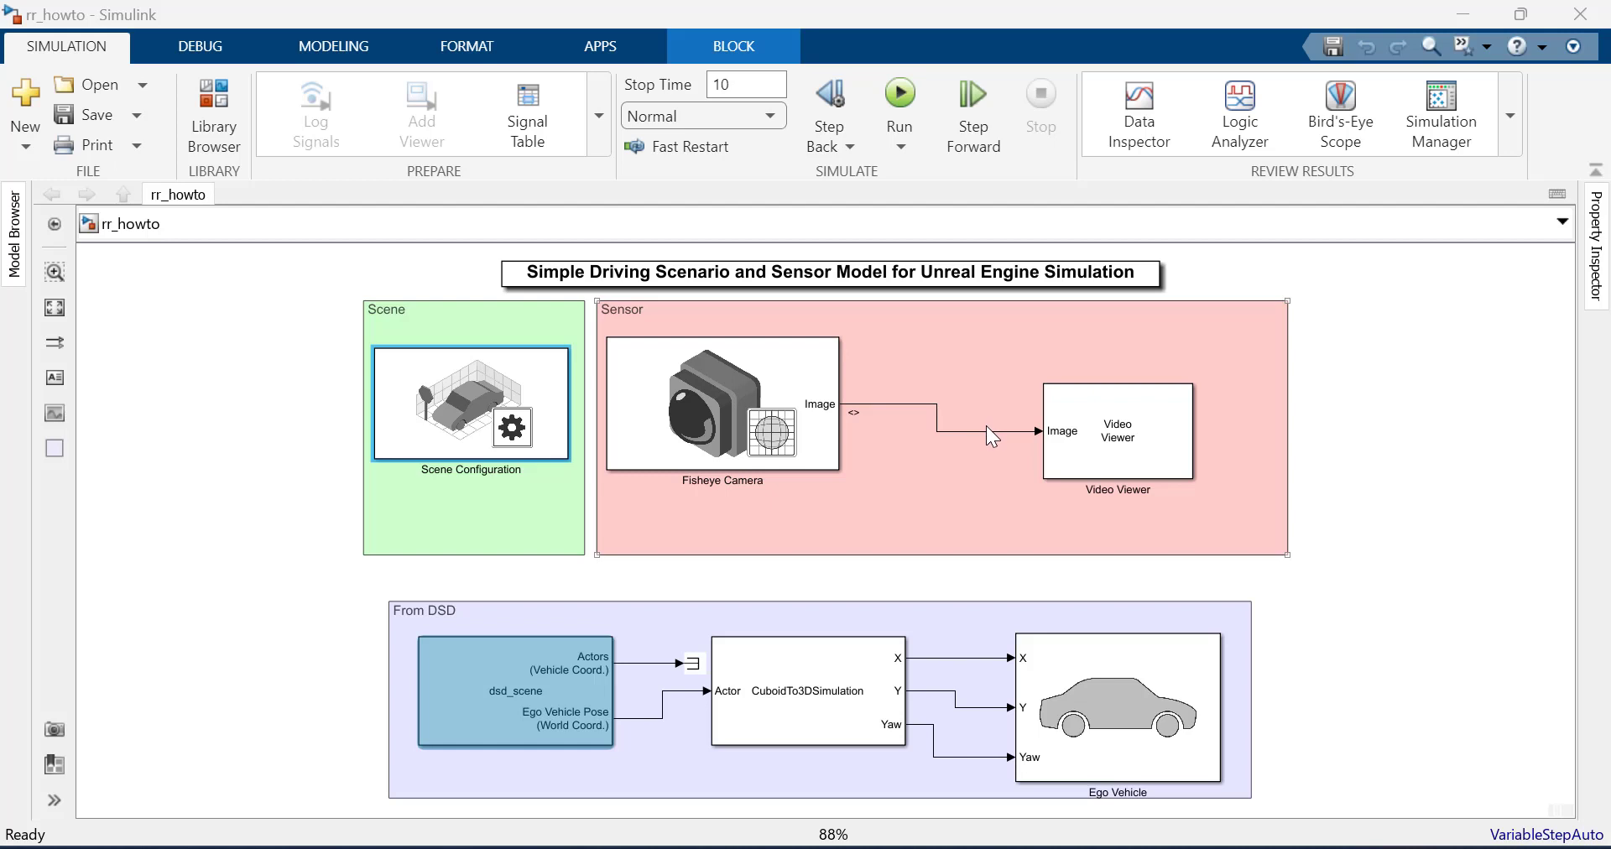
left_click(453, 426)
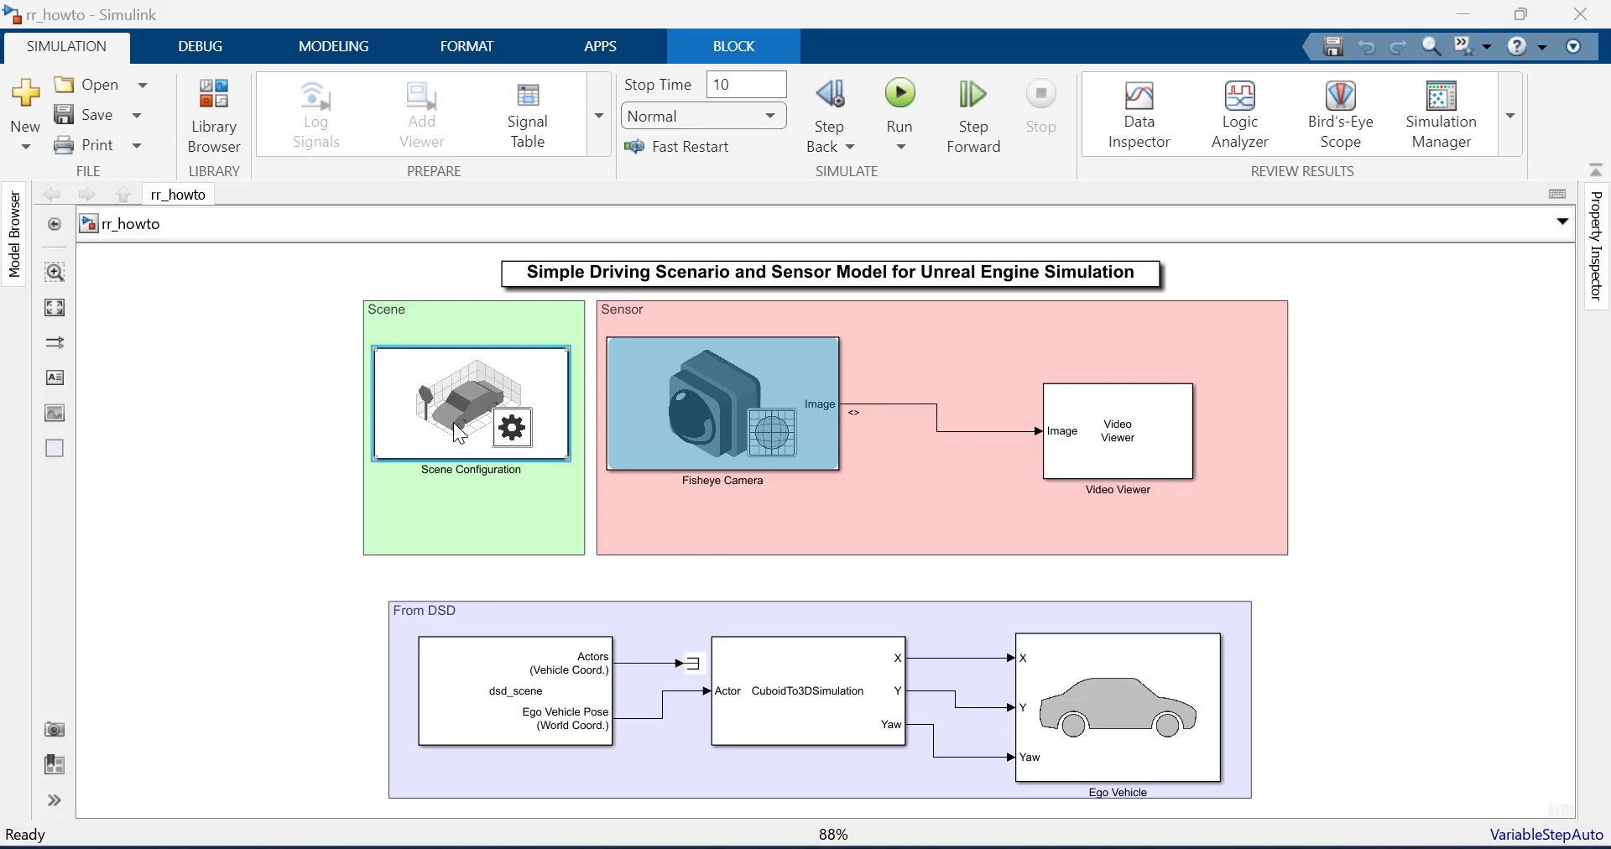
double_click(546, 687)
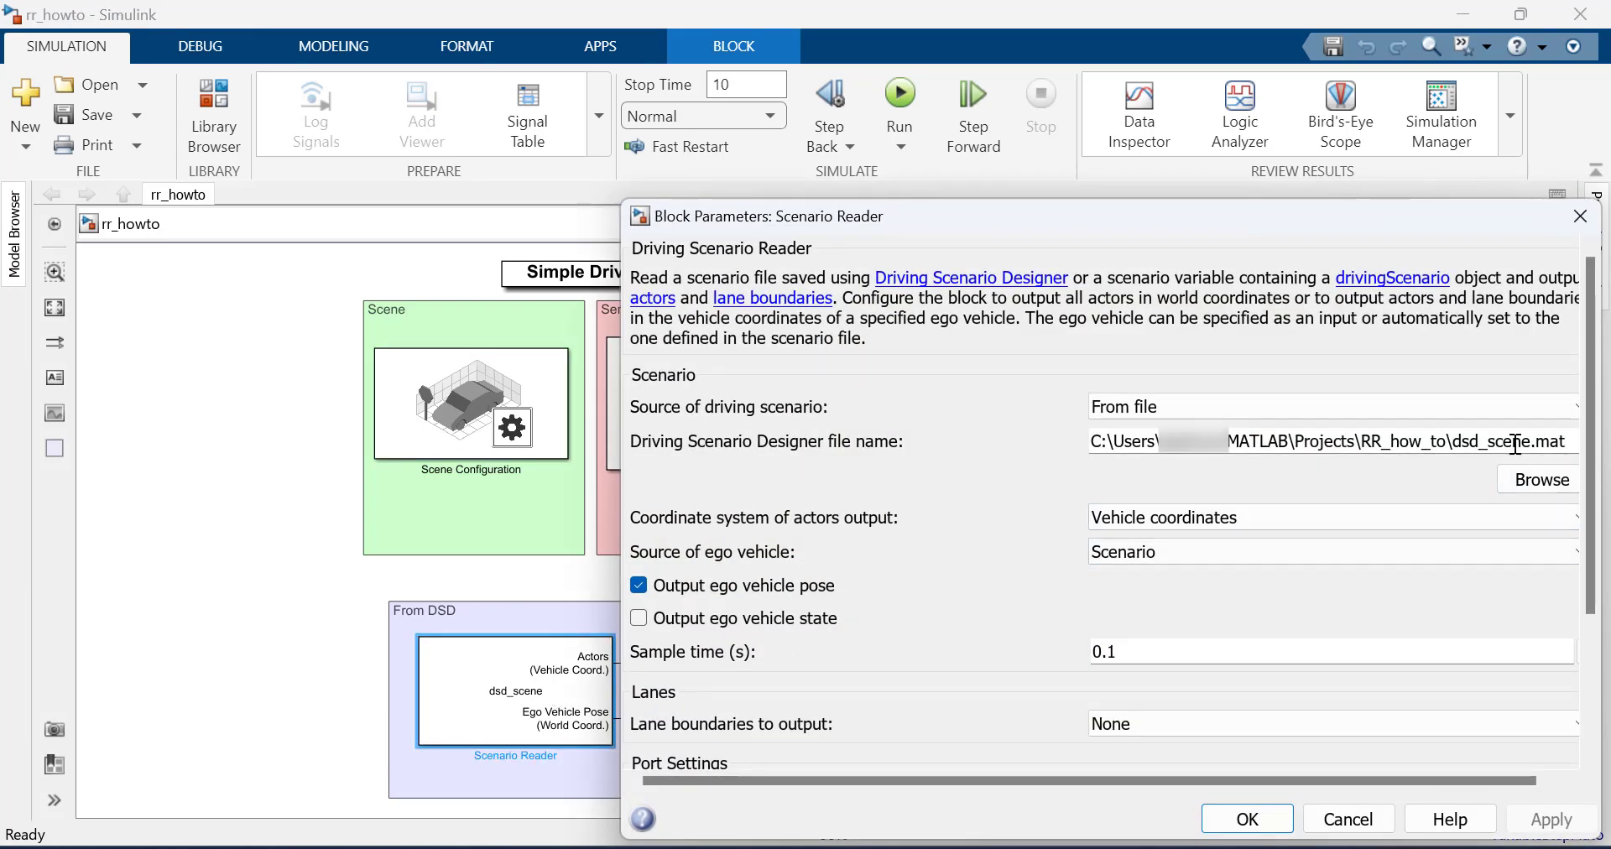
double_click(1114, 721)
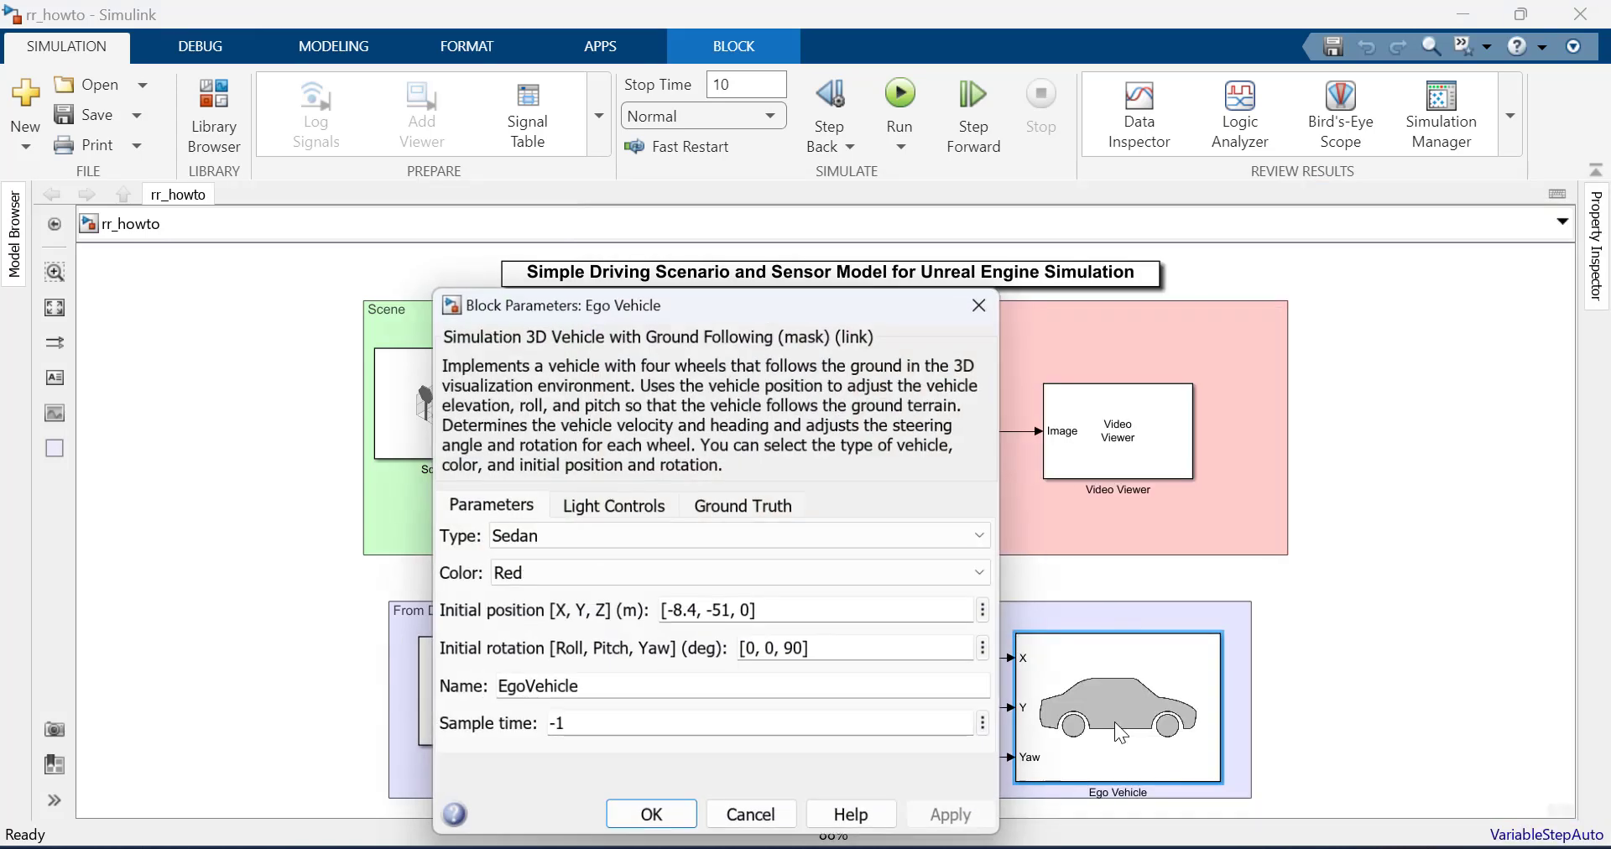
triple_click(700, 609)
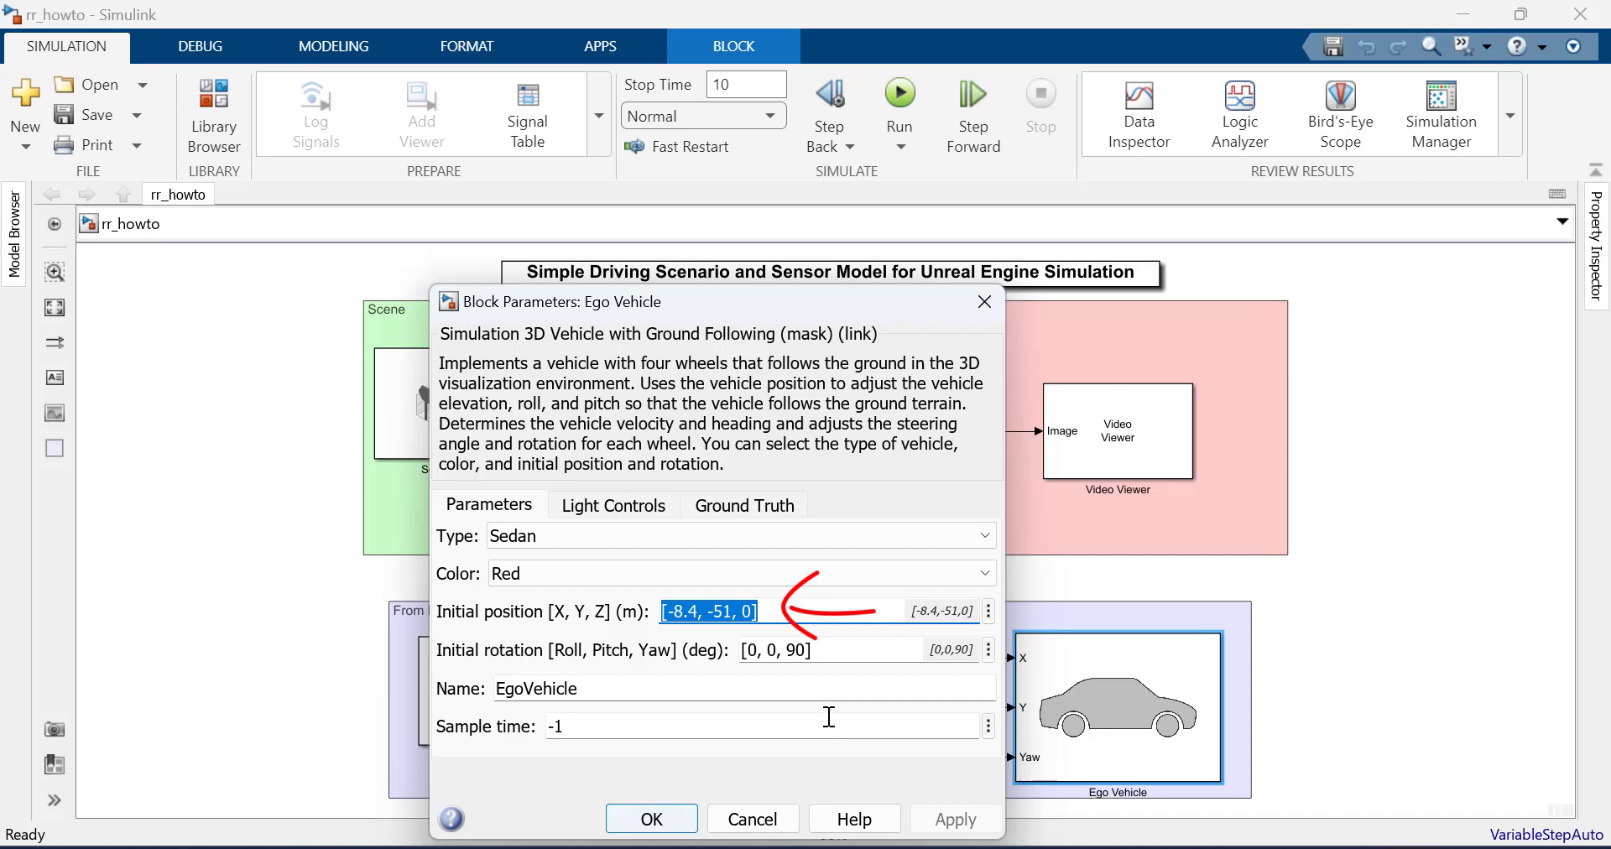
key("Tab")
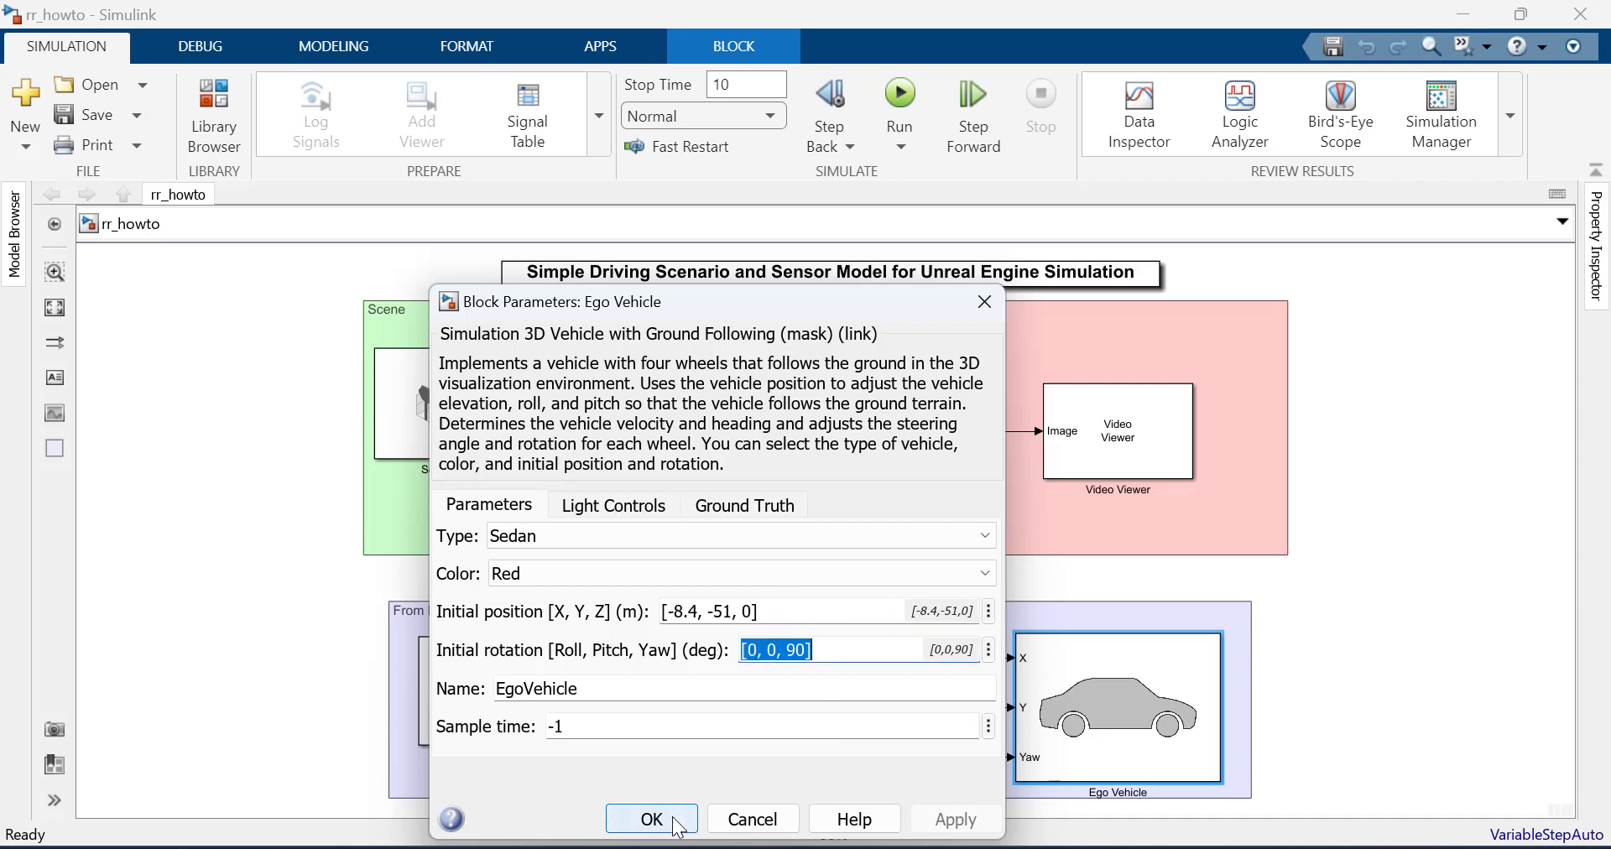
left_click(679, 822)
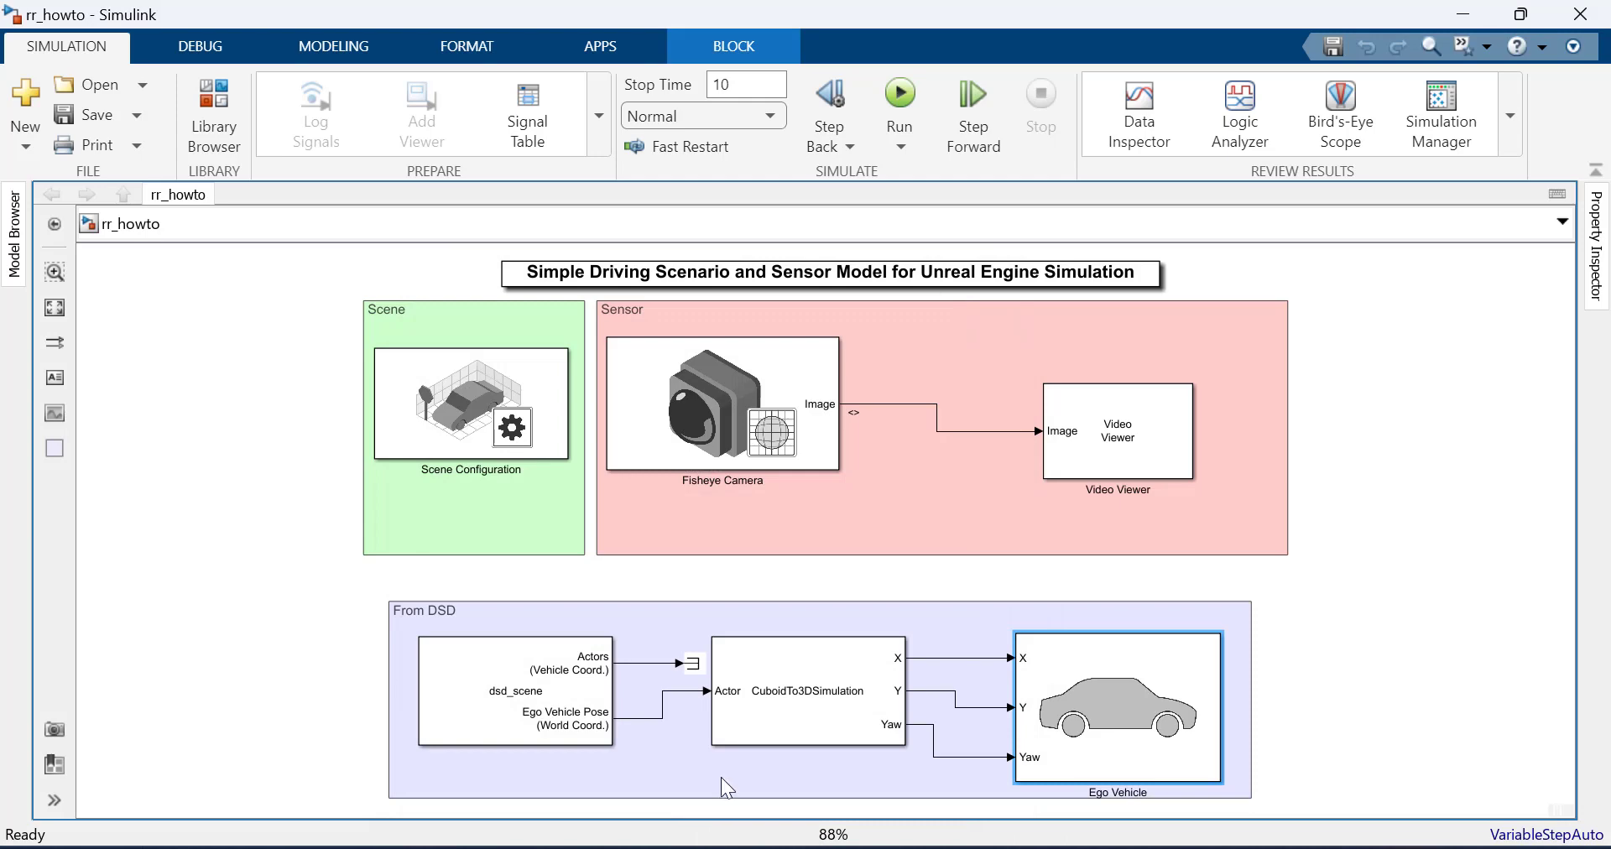
Step: Launch the MyProject9 Unreal project from the Scene Configuration block's settings
left_click(509, 433)
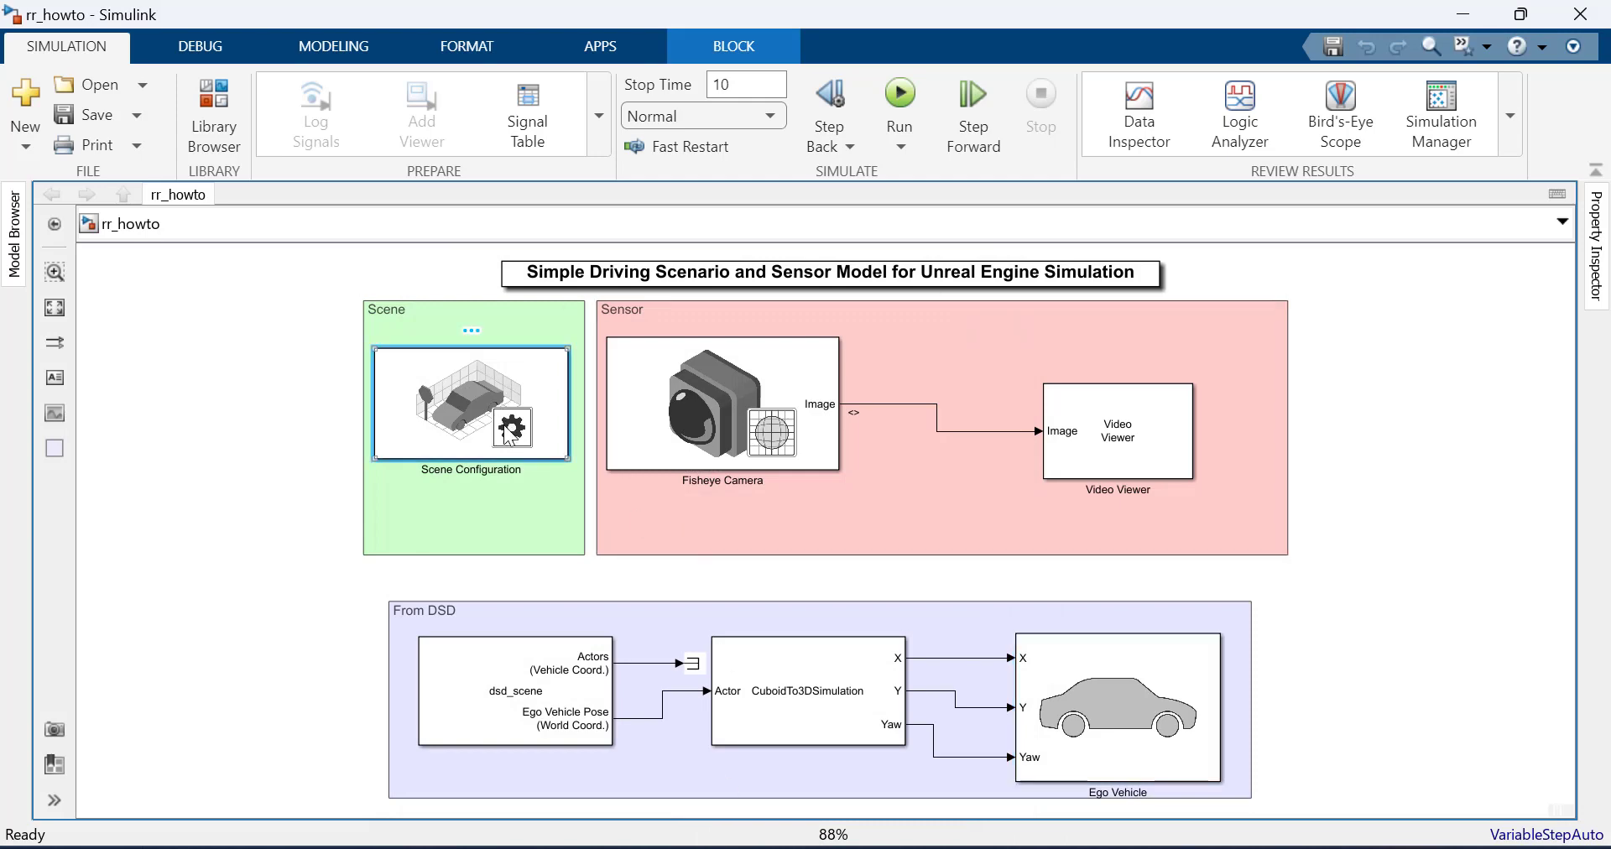
double_click(508, 433)
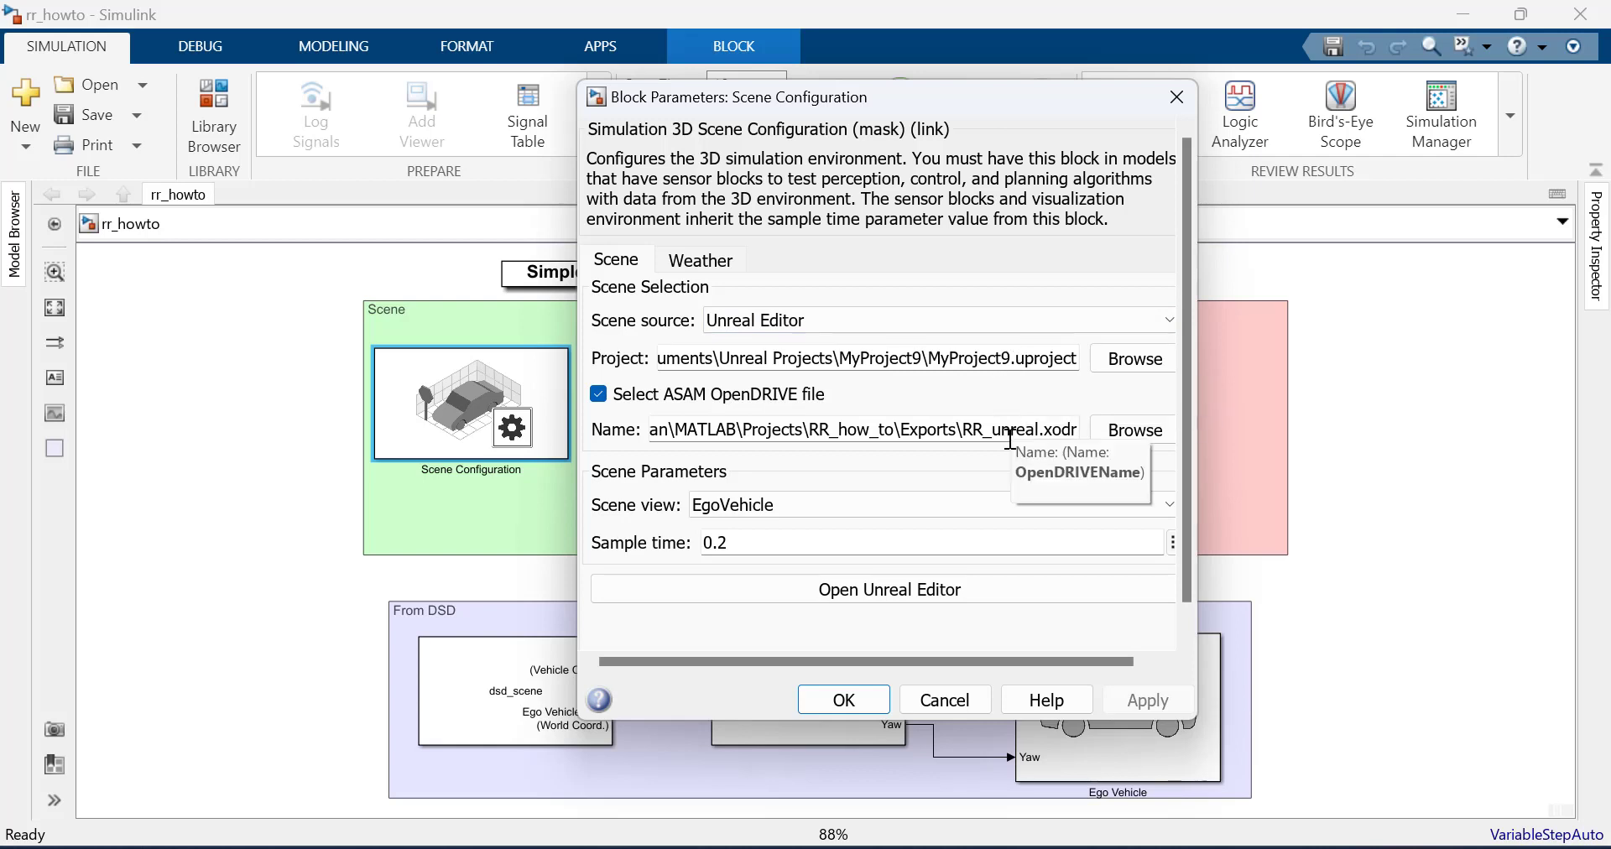
left_click(1005, 582)
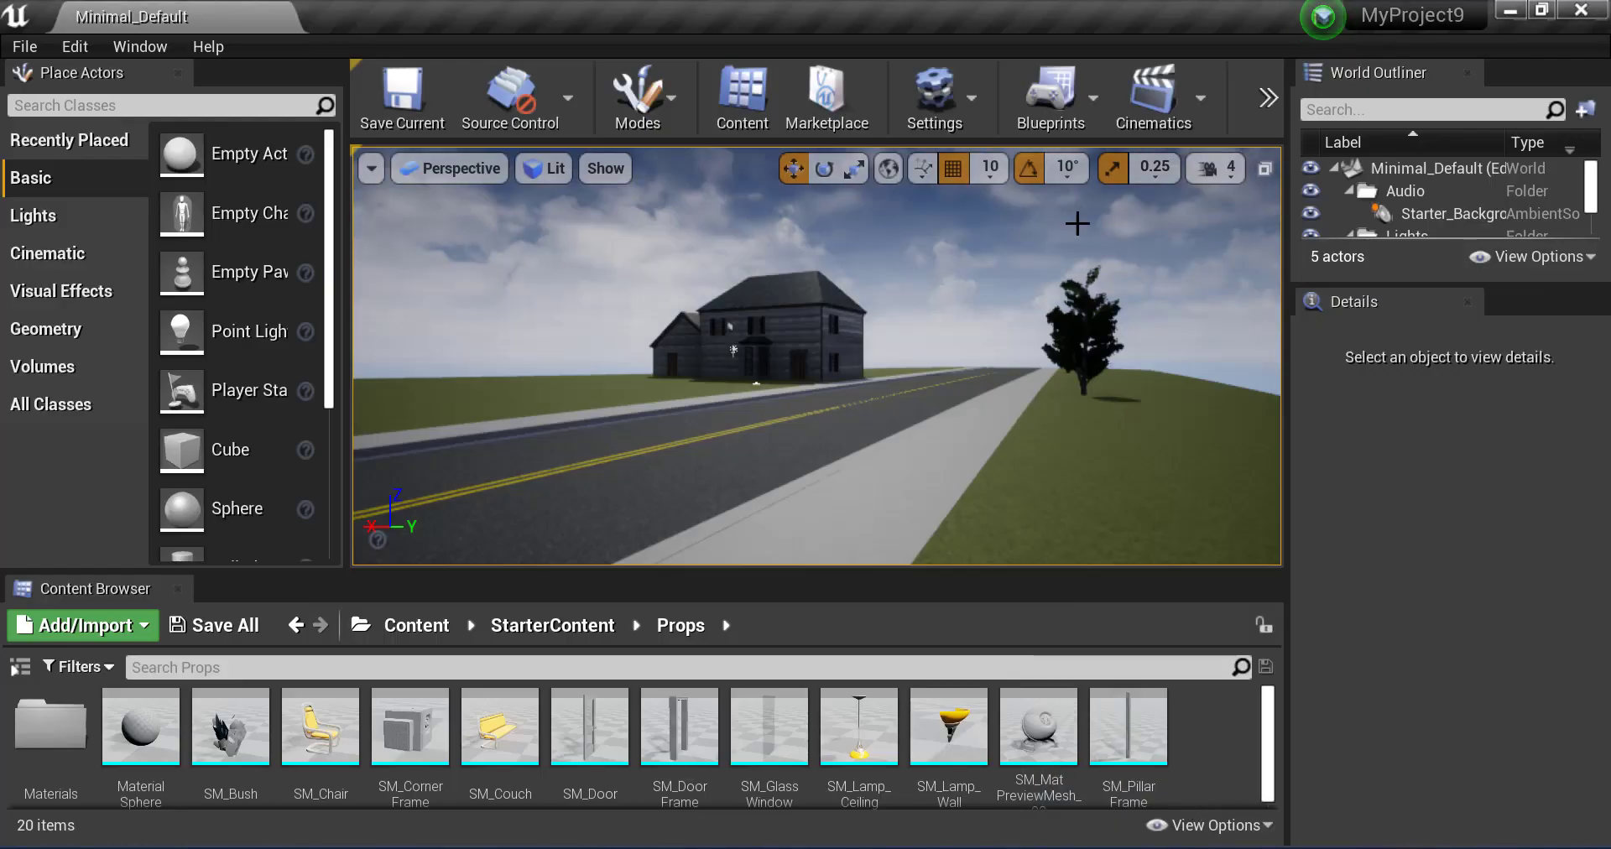
left_click(1085, 107)
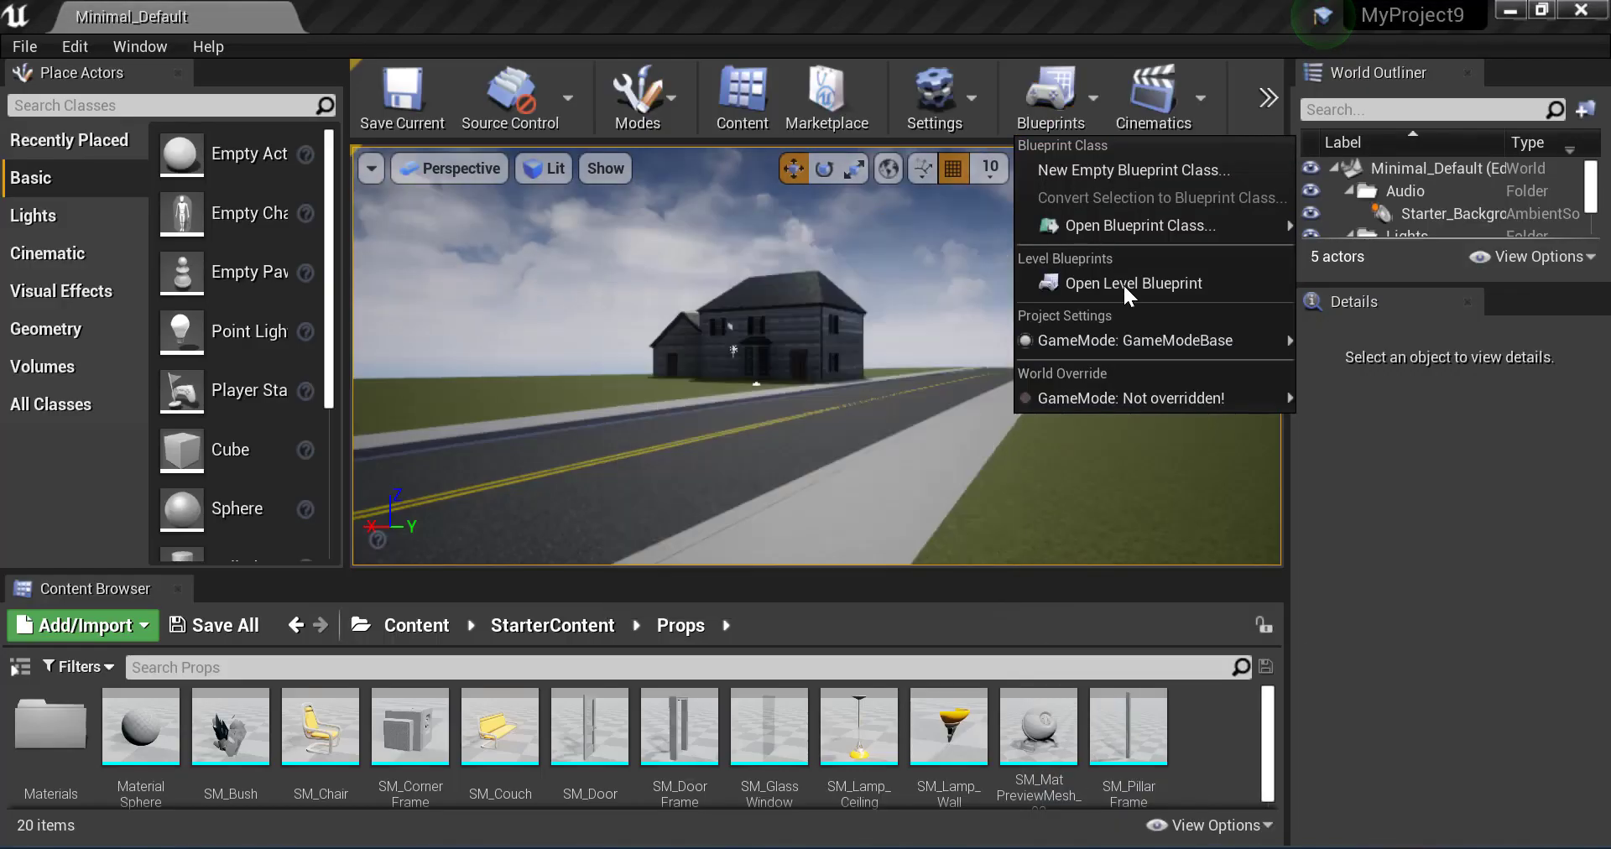
Step: Open the Level Blueprint and reparent it to Sim3dLevelScriptActor
left_click(1123, 284)
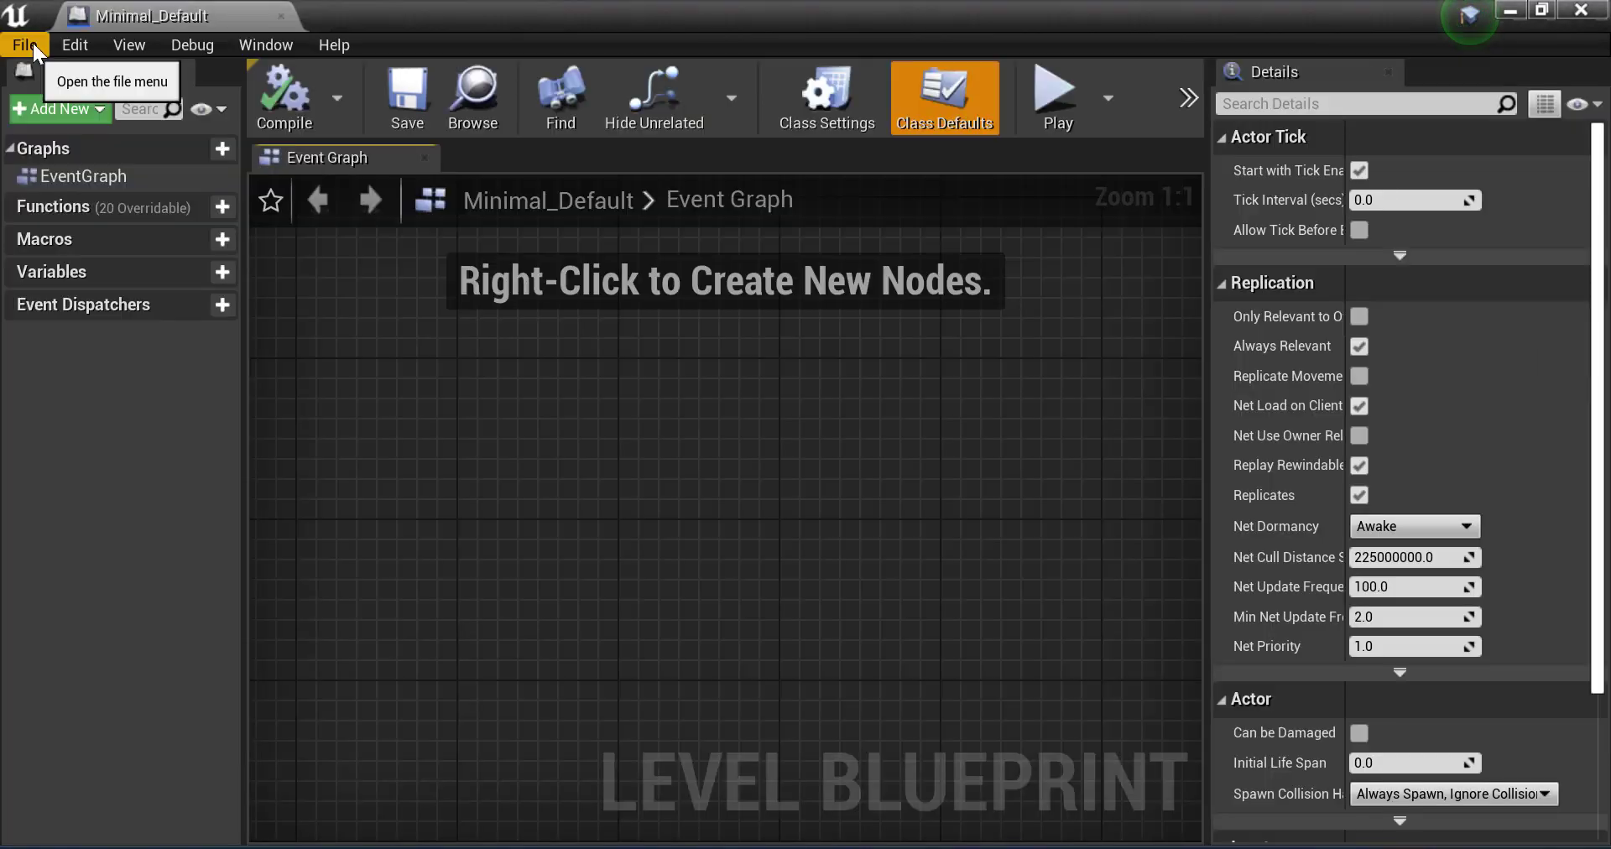
left_click(31, 43)
left_click(92, 327)
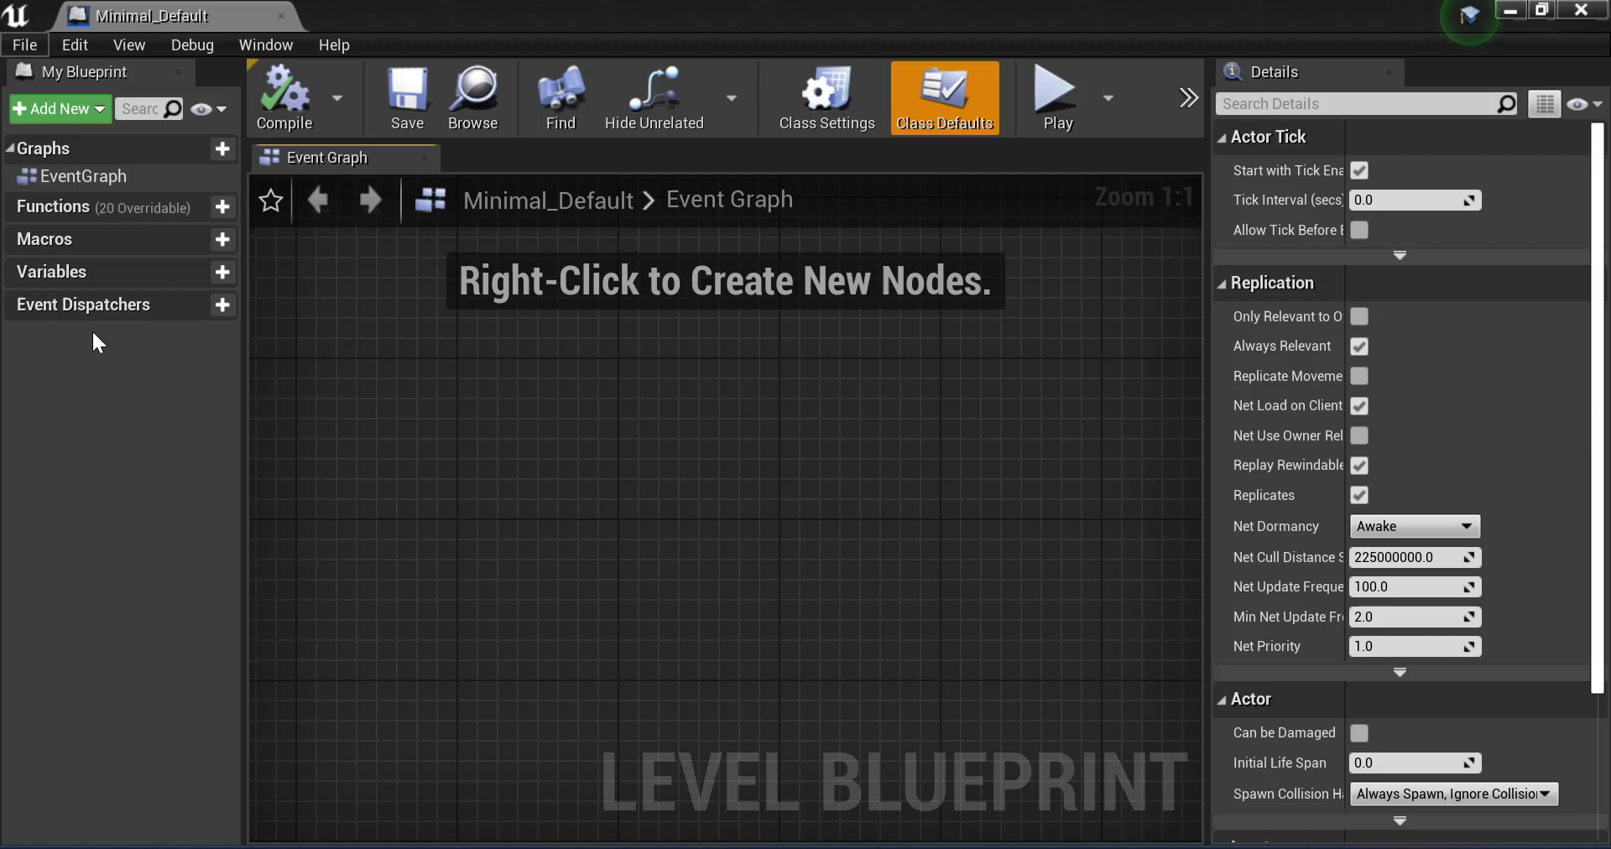
left_click(209, 445)
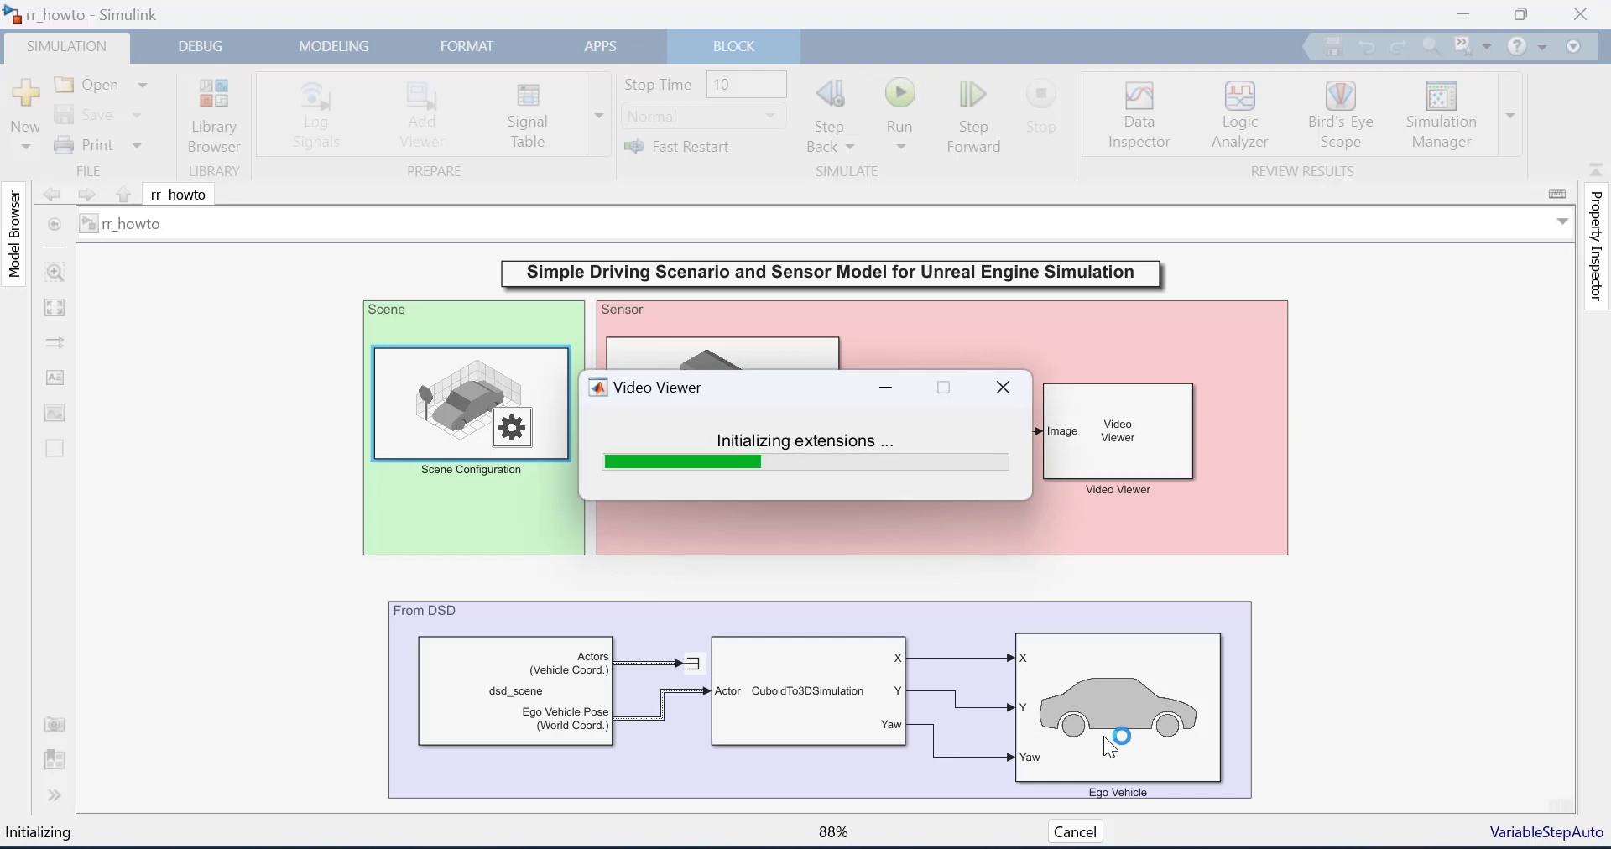
Step: Play the level in Unreal Editor and move the fisheye Video Viewer to the left
left_click(1094, 778)
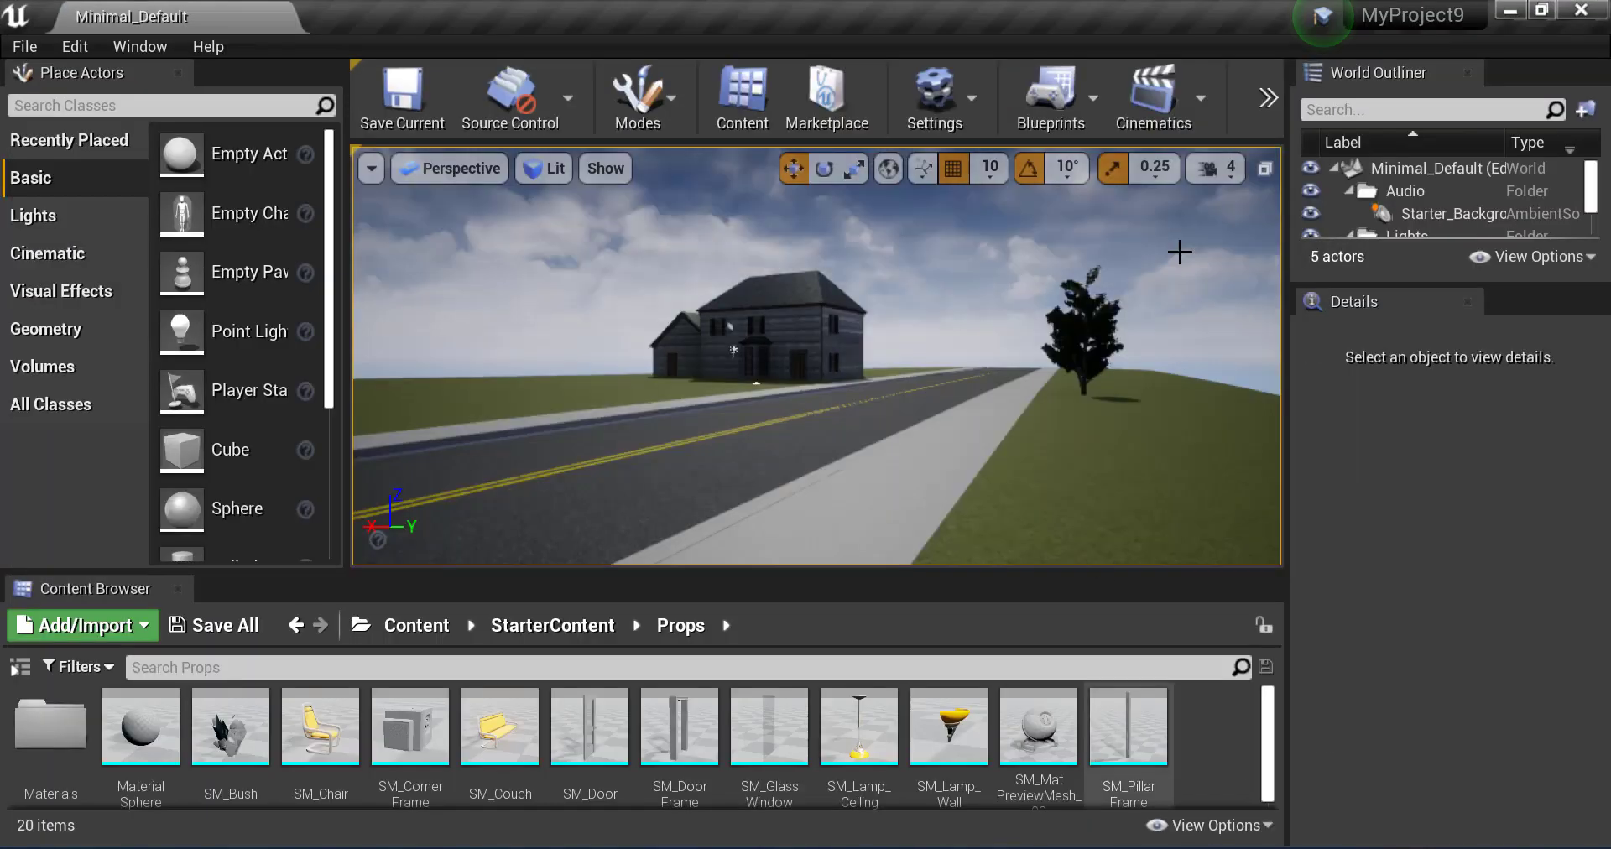
left_click(1270, 108)
left_click(1321, 271)
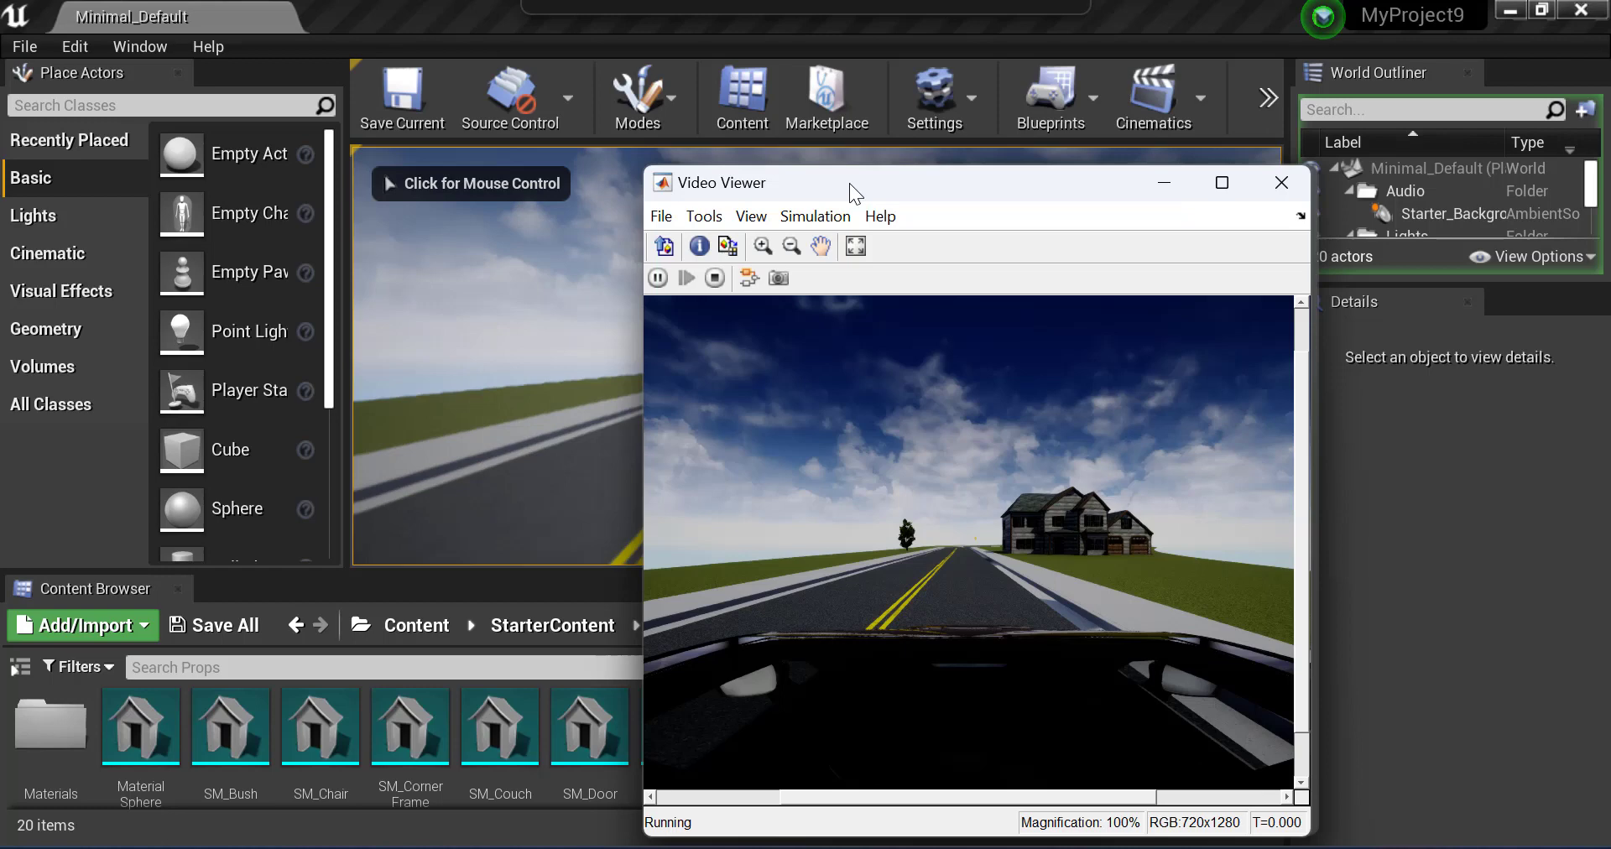
left_click_drag(850, 183, 277, 158)
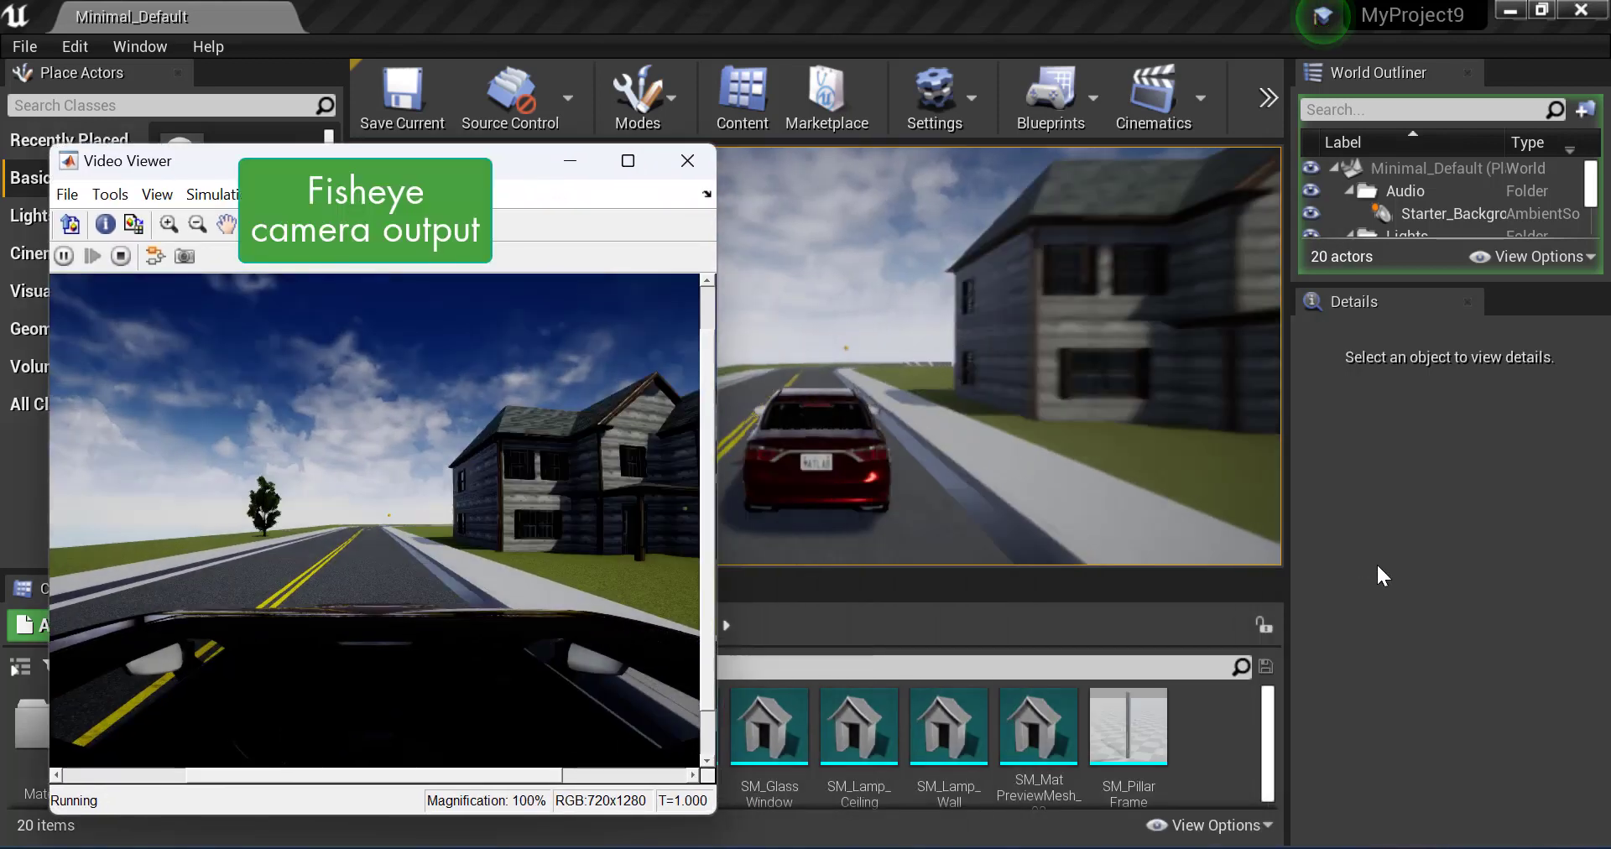